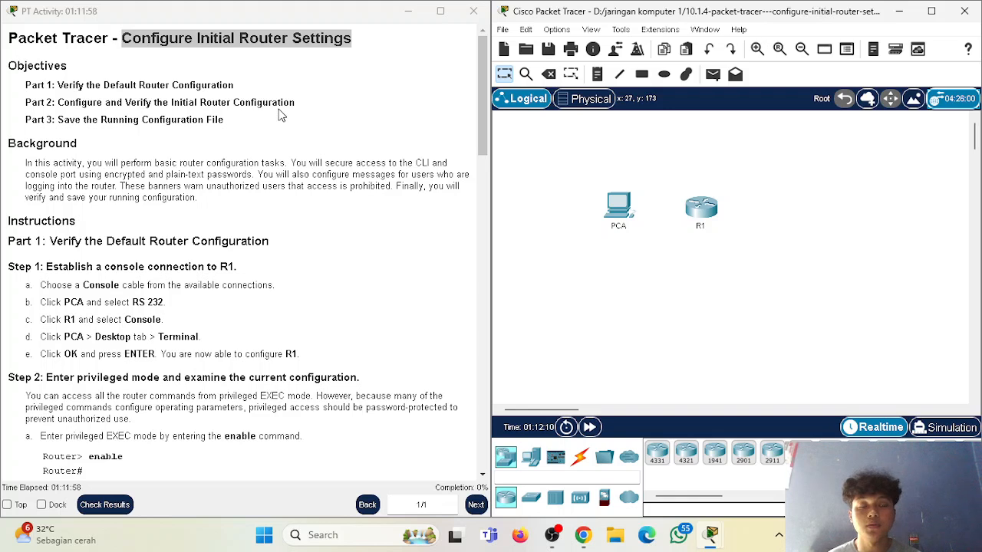
Read the activity's objectives and the Part 1, Step 1 instructions for establishing a console connection to R1
click(12, 47)
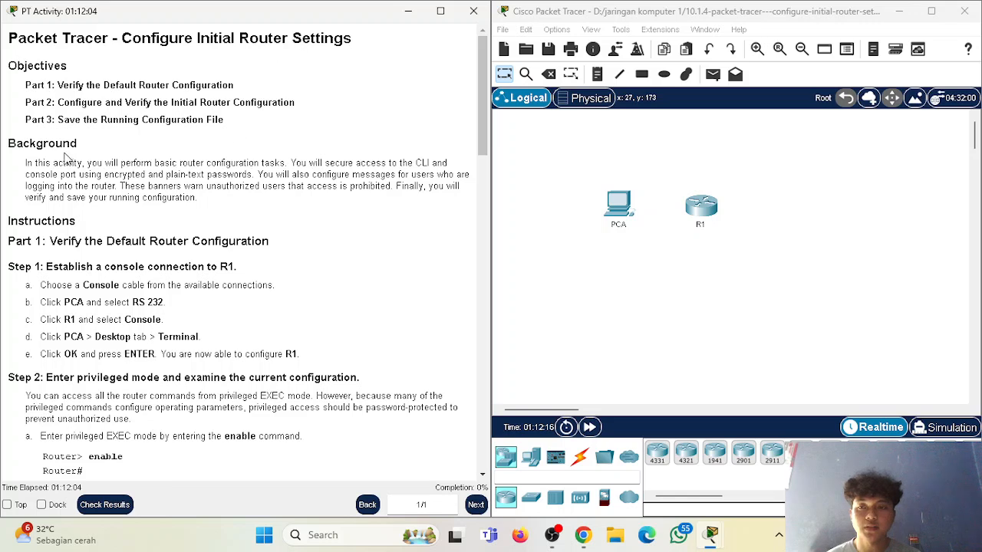
drag(31, 83, 230, 85)
click(204, 107)
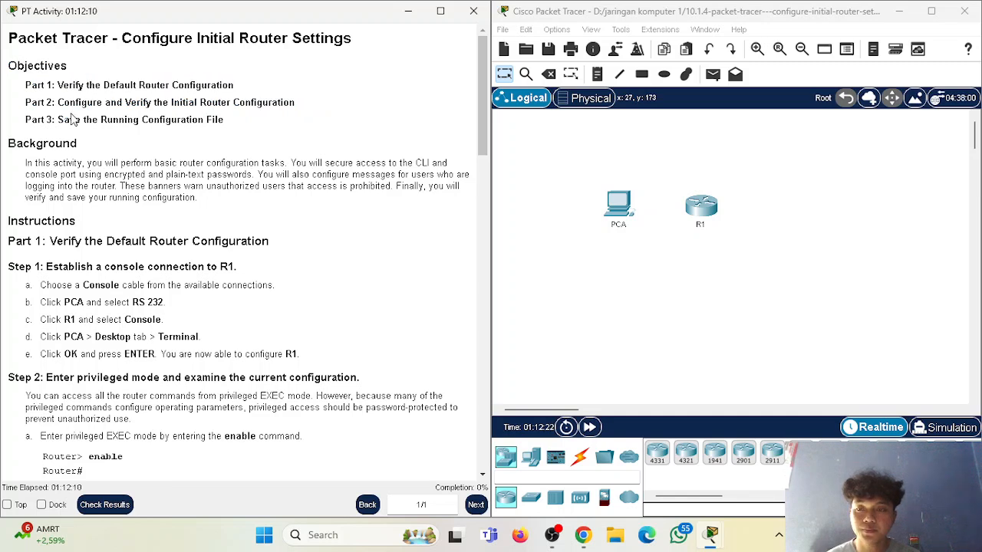
drag(58, 102, 298, 103)
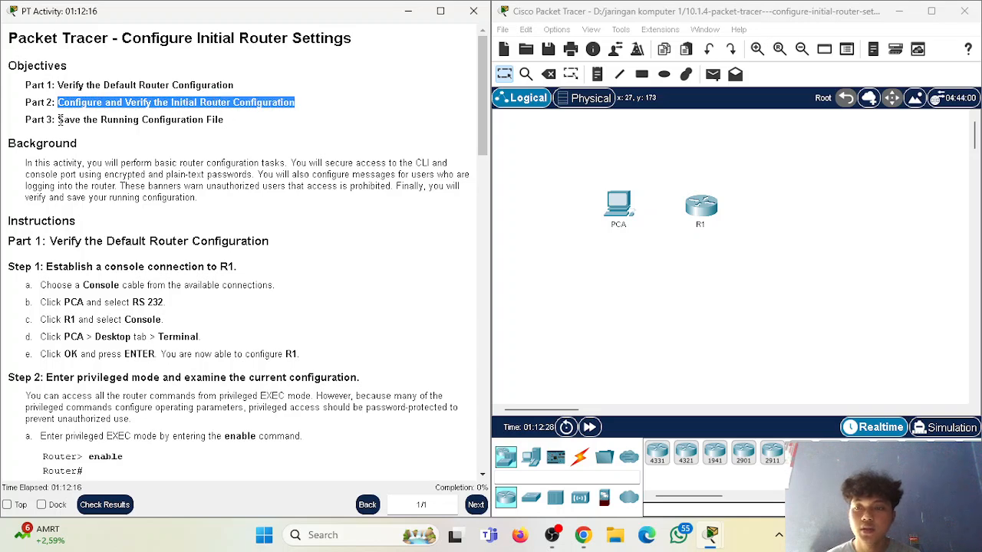
drag(59, 120, 247, 127)
scroll(236, 148, down, 2)
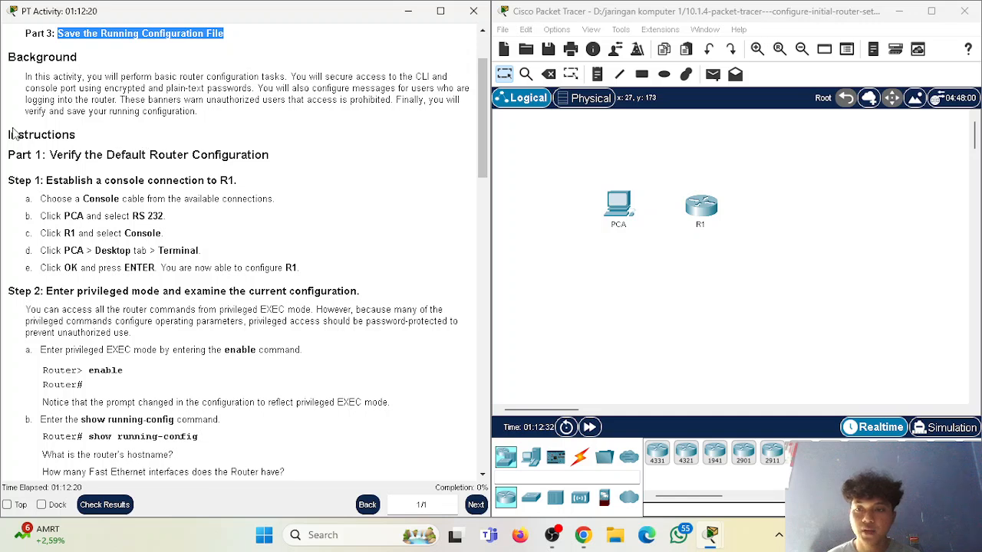
drag(9, 134, 80, 136)
drag(16, 156, 263, 157)
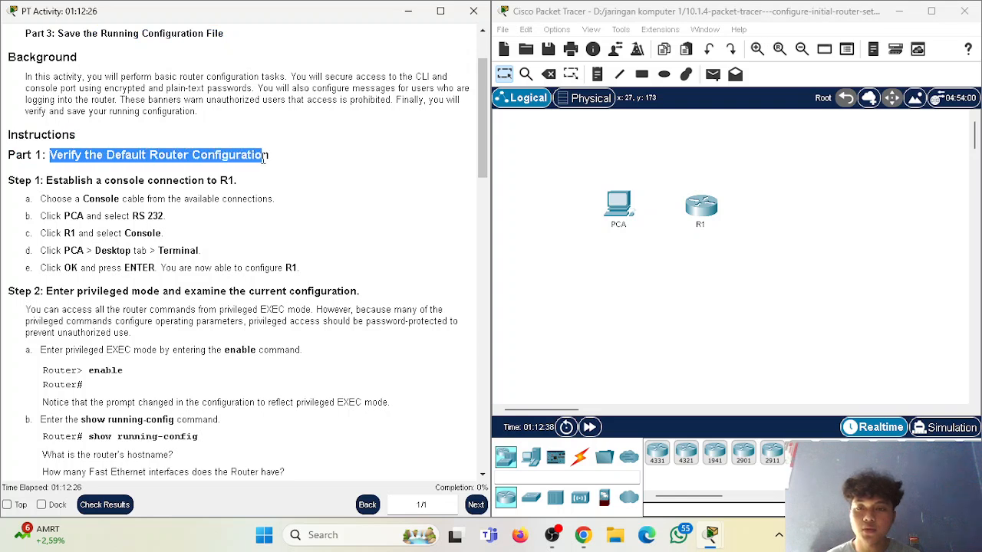
drag(7, 181, 239, 193)
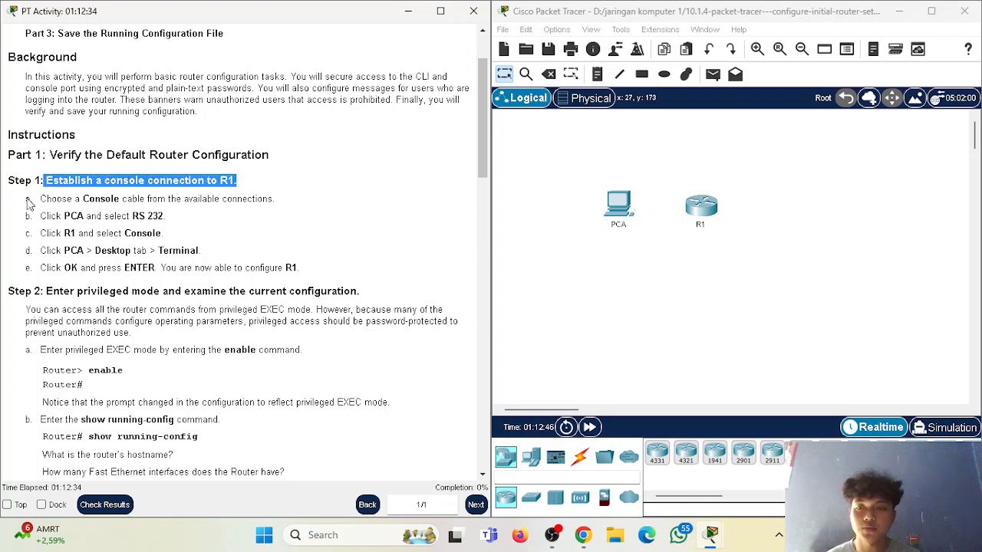
click(214, 228)
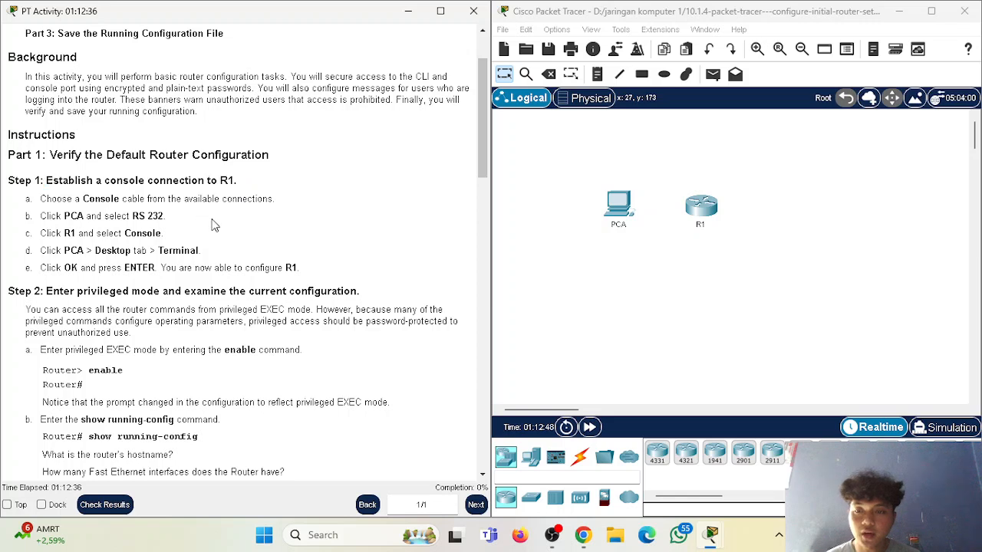
Connect PCA's RS 232 port to R1's Console port with a console cable
click(580, 460)
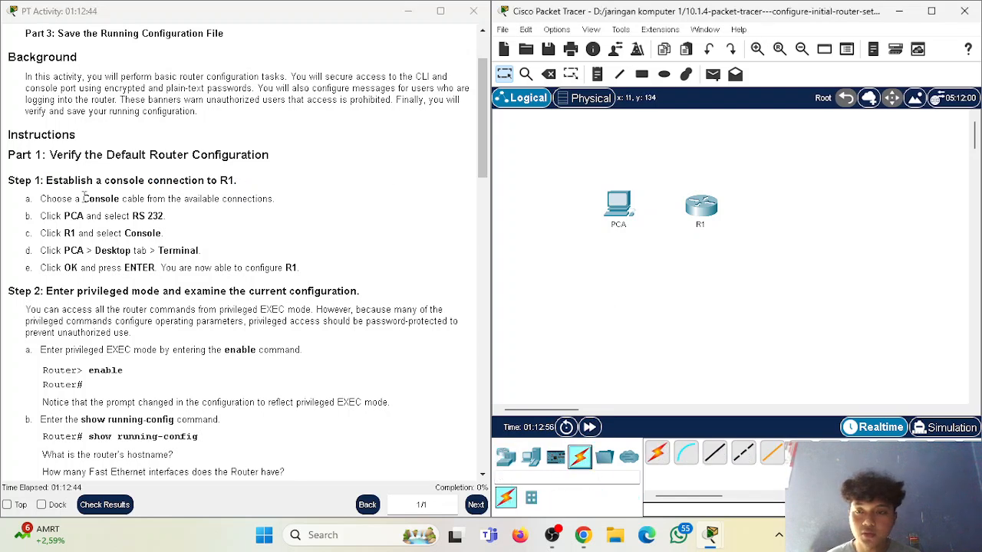
drag(83, 198, 120, 200)
click(310, 230)
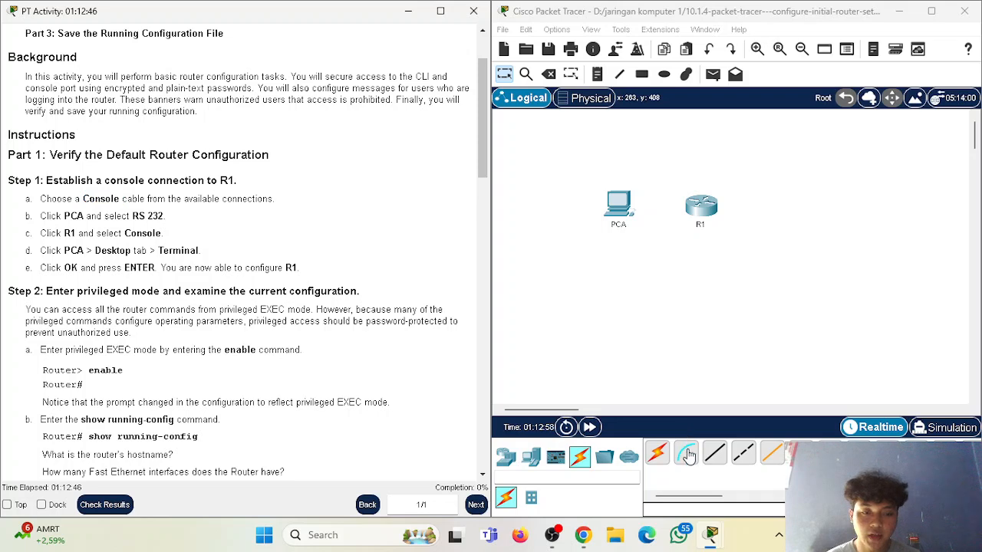
click(615, 211)
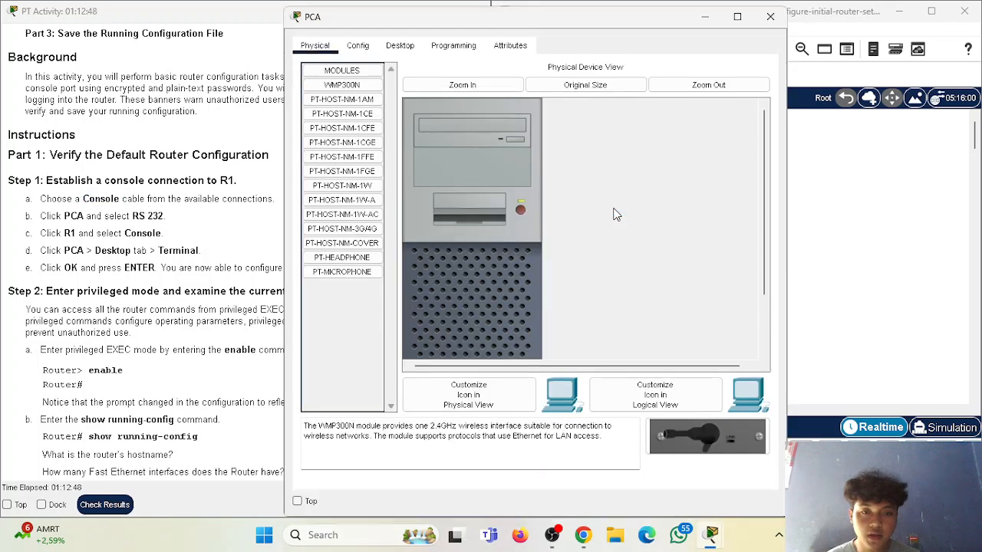
click(770, 16)
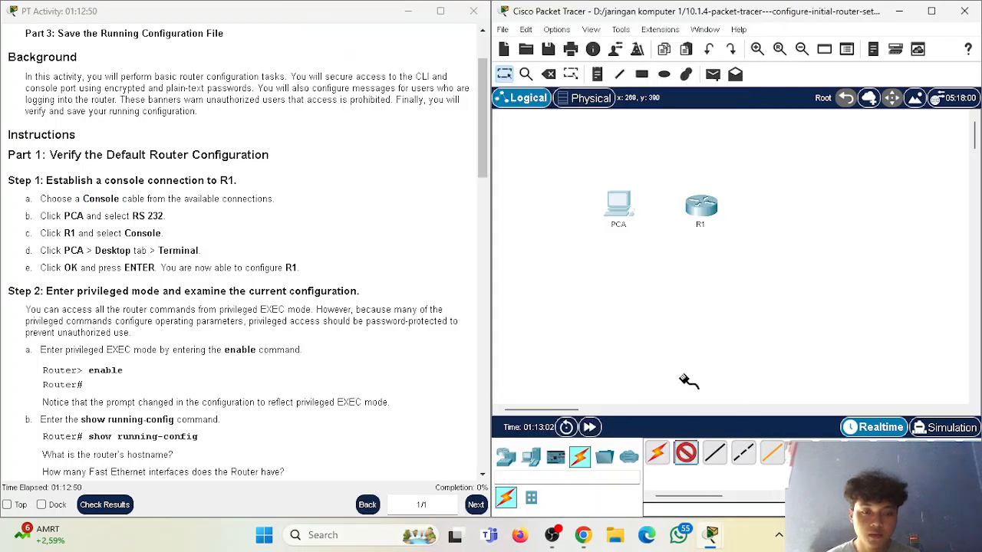
click(625, 211)
click(679, 221)
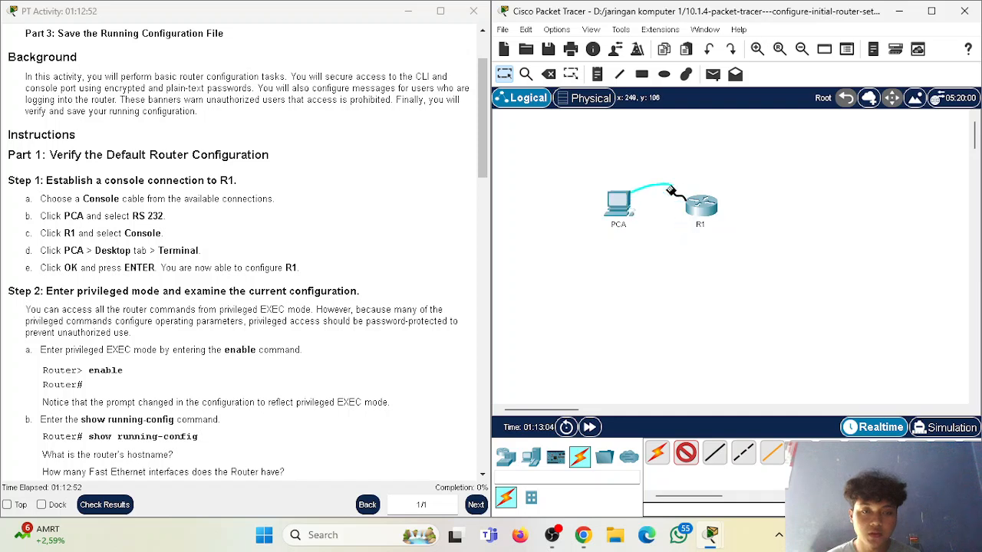
click(699, 204)
click(727, 238)
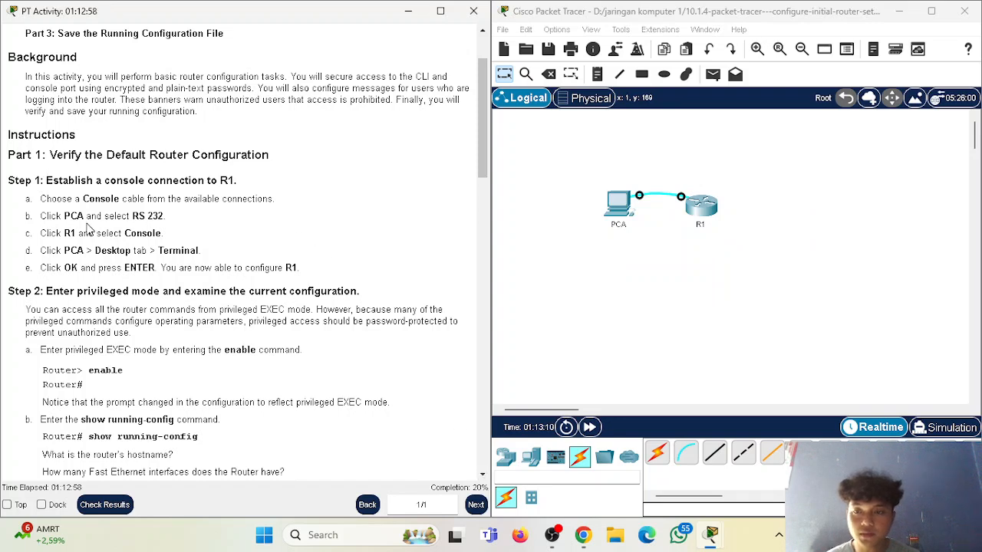
Open the Terminal on PCA with the default port settings and start the console session to the router prompt
drag(42, 251, 201, 253)
click(208, 266)
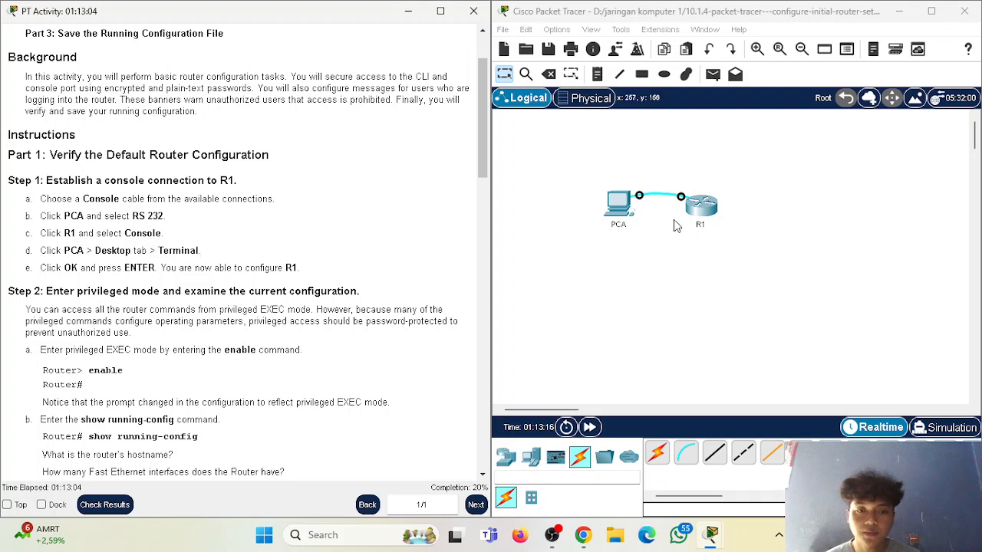
click(619, 204)
click(399, 80)
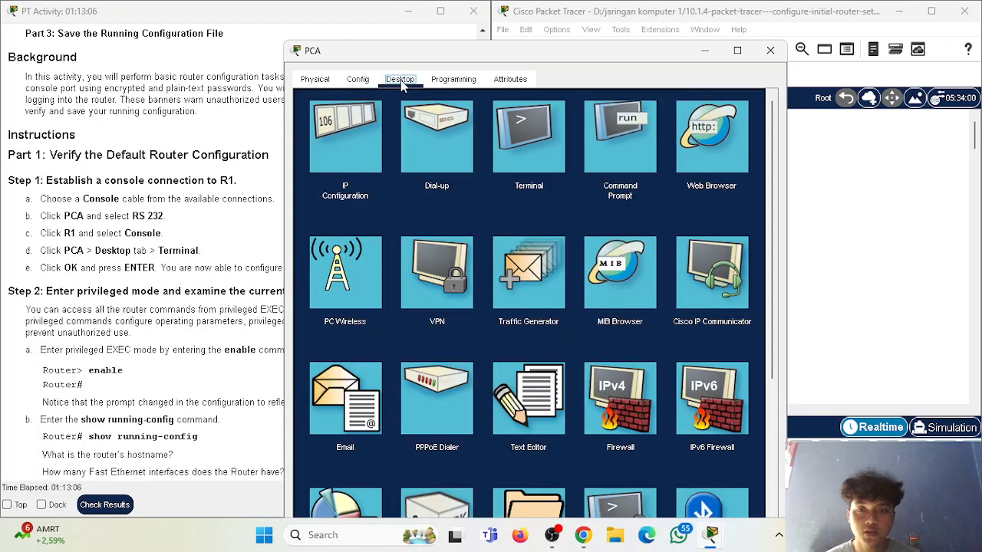
click(551, 163)
drag(609, 57, 793, 19)
click(914, 200)
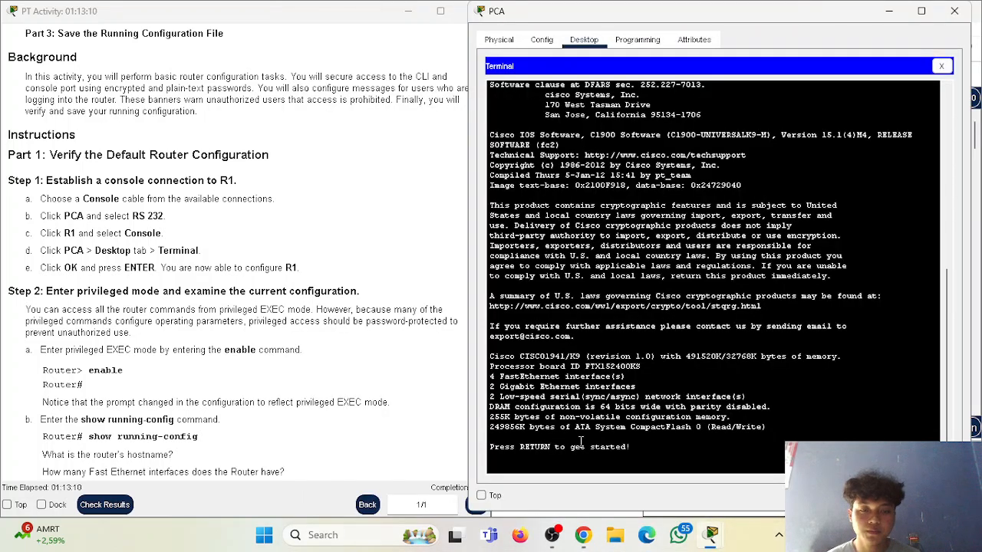
key(Return)
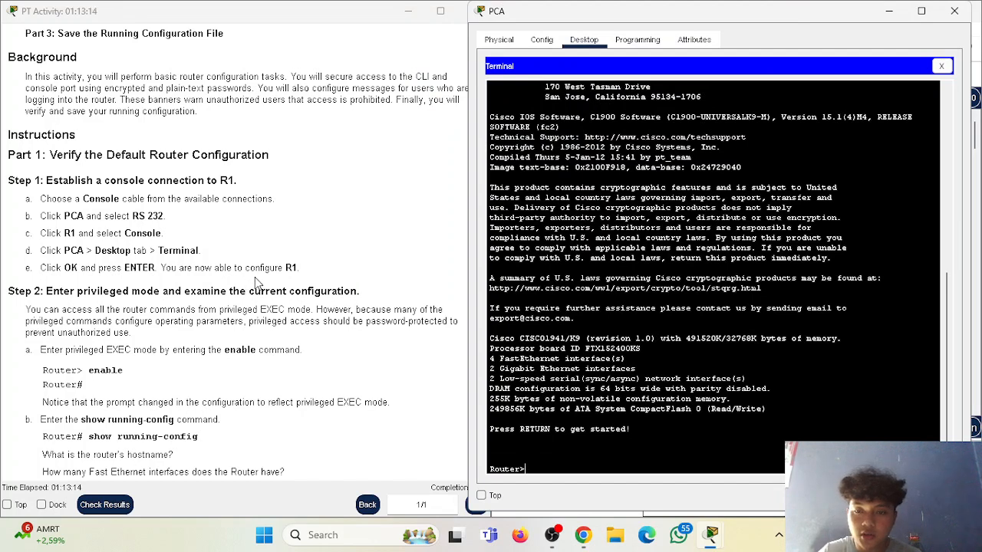
Read the Step 2 instructions on entering privileged EXEC mode and examining the current configuration
scroll(216, 306, down, 1)
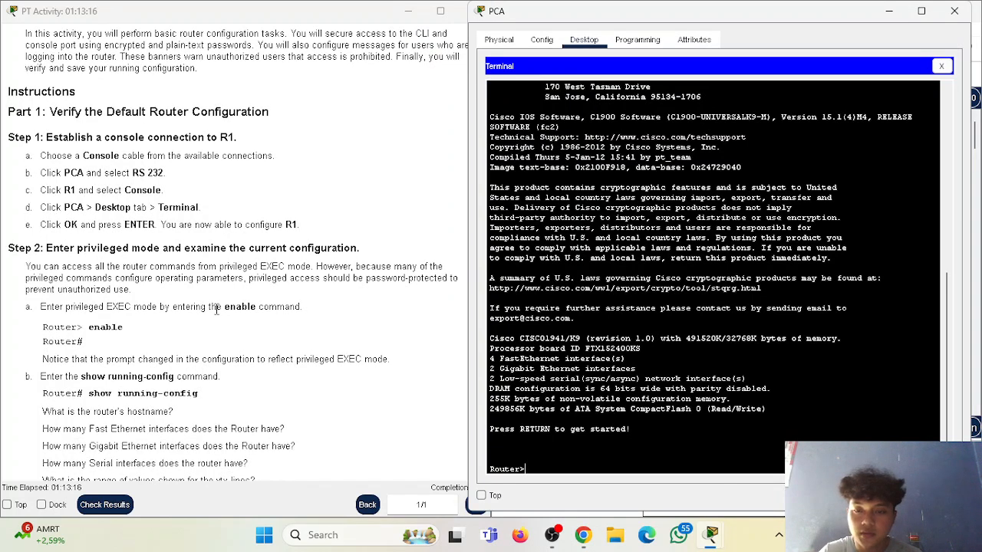
scroll(220, 303, down, 1)
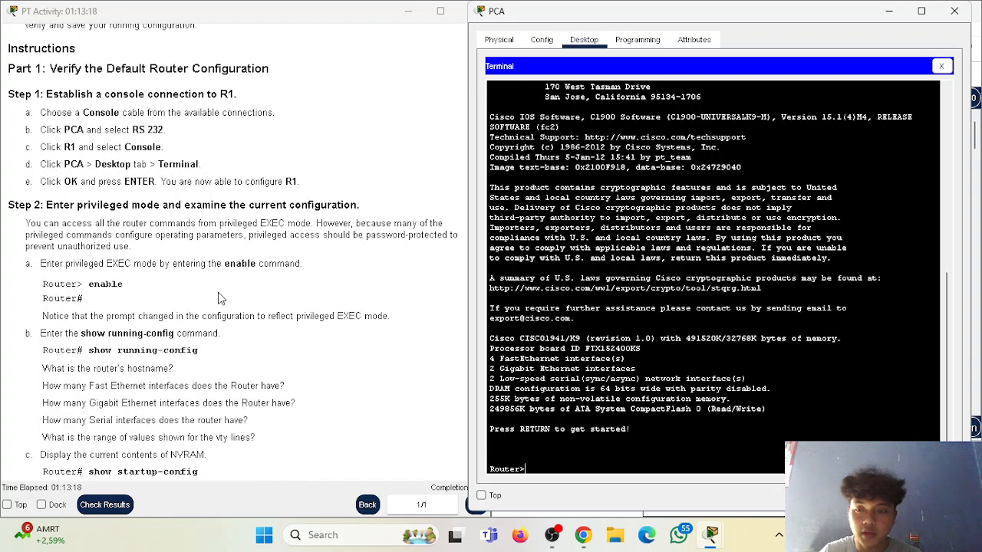
scroll(195, 265, down, 1)
drag(7, 163, 132, 164)
click(55, 165)
drag(47, 163, 343, 179)
scroll(128, 245, down, 1)
click(96, 193)
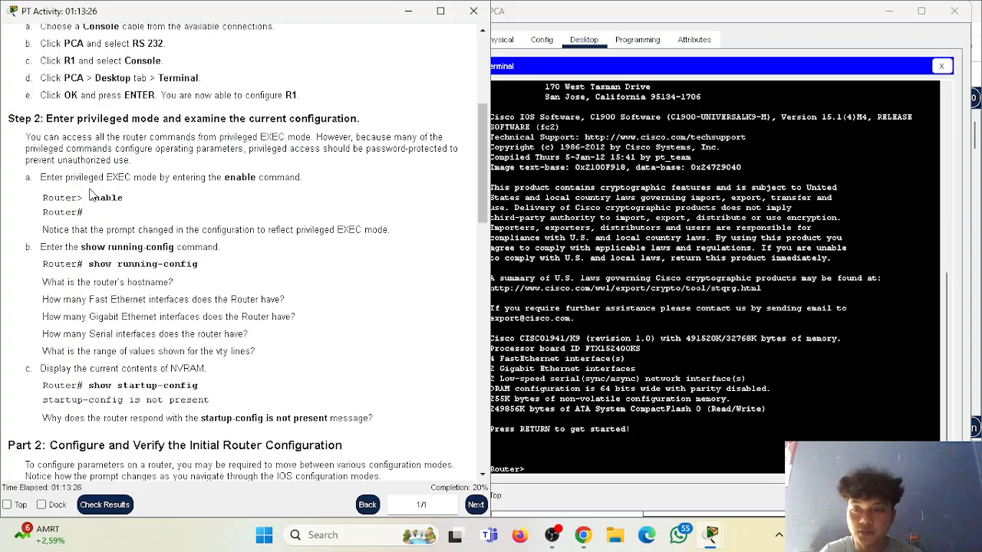
drag(43, 181, 270, 181)
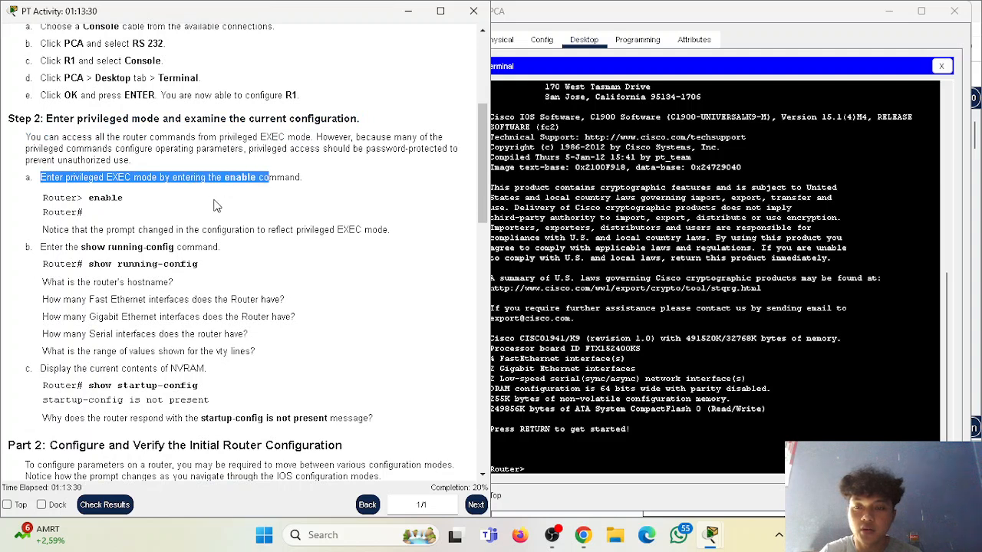
click(93, 201)
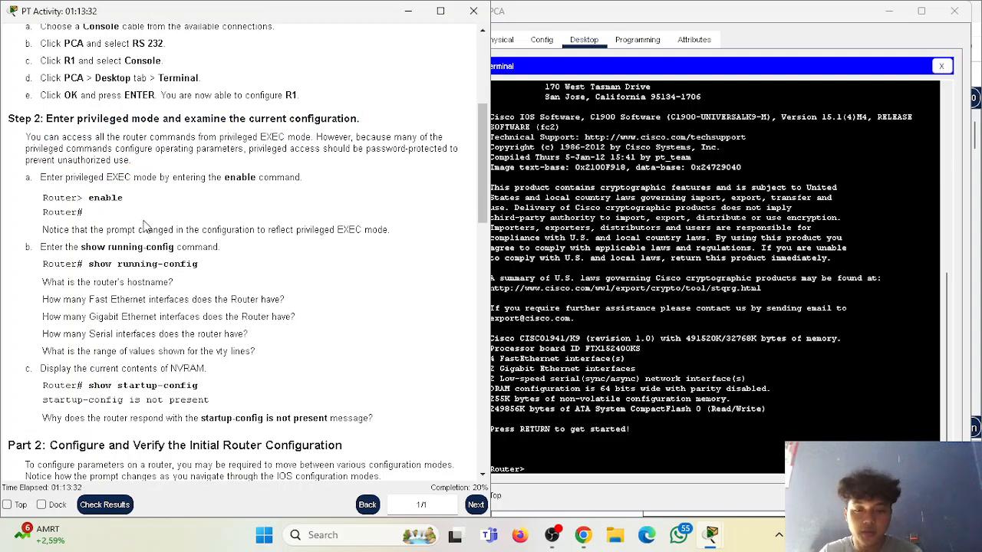
Enter privileged EXEC mode on the router with the enable command
click(599, 457)
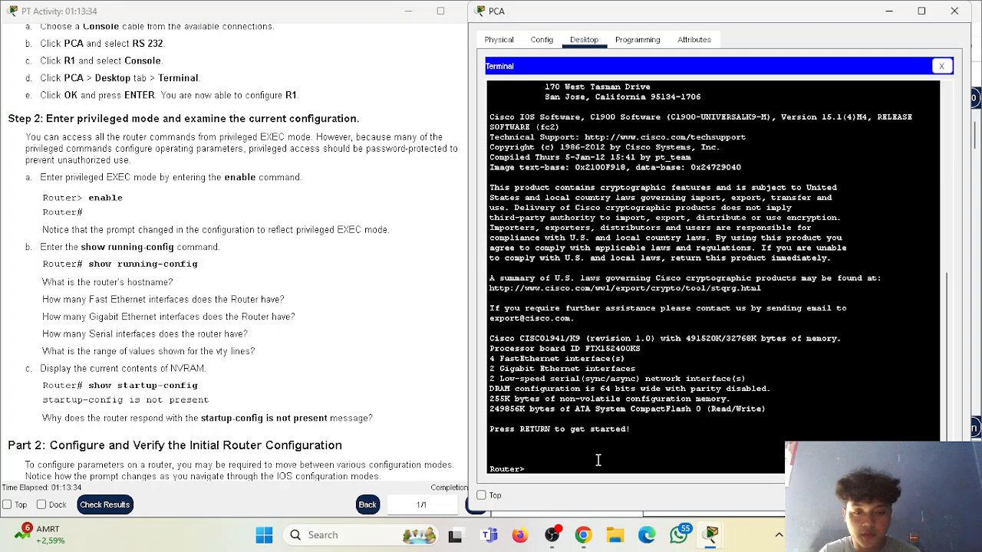
text(e)
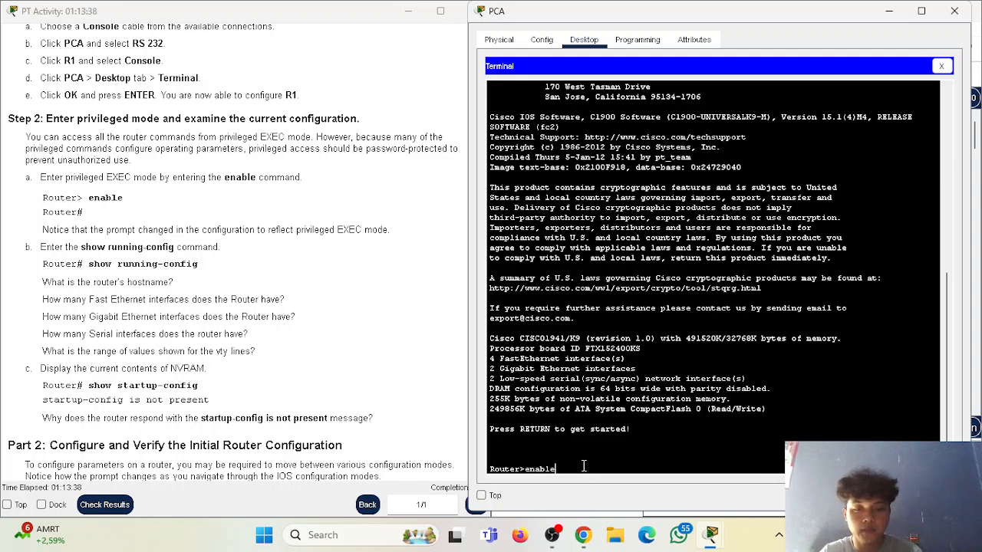
text(navle)
key(Return)
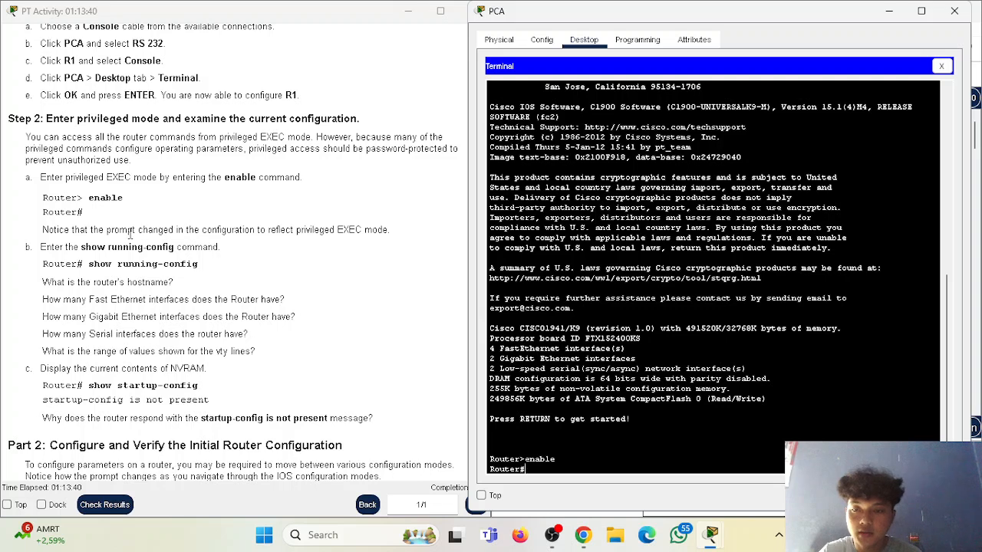
Display the router's current configuration with the show running-config command
scroll(142, 246, down, 1)
drag(296, 185, 362, 187)
click(215, 220)
click(552, 466)
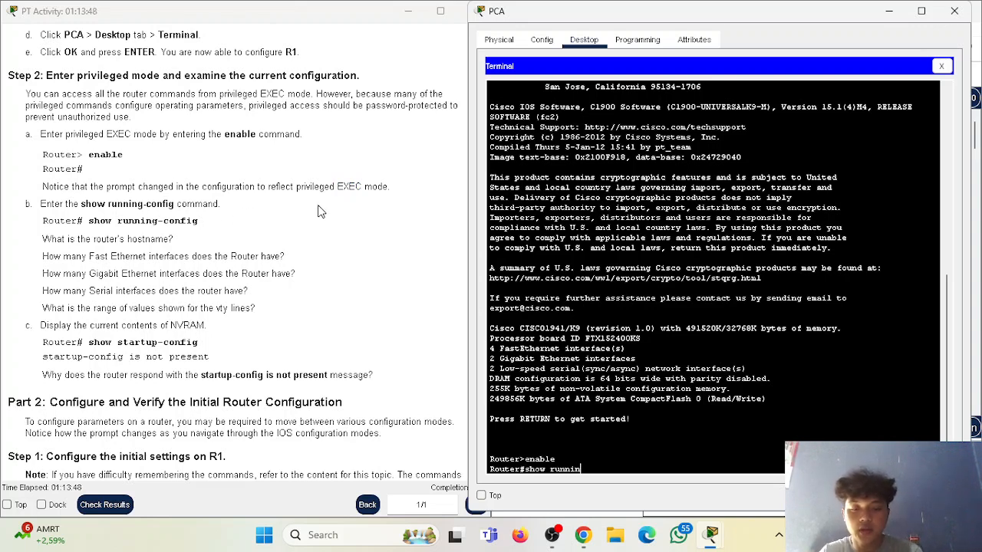
text(show running-config)
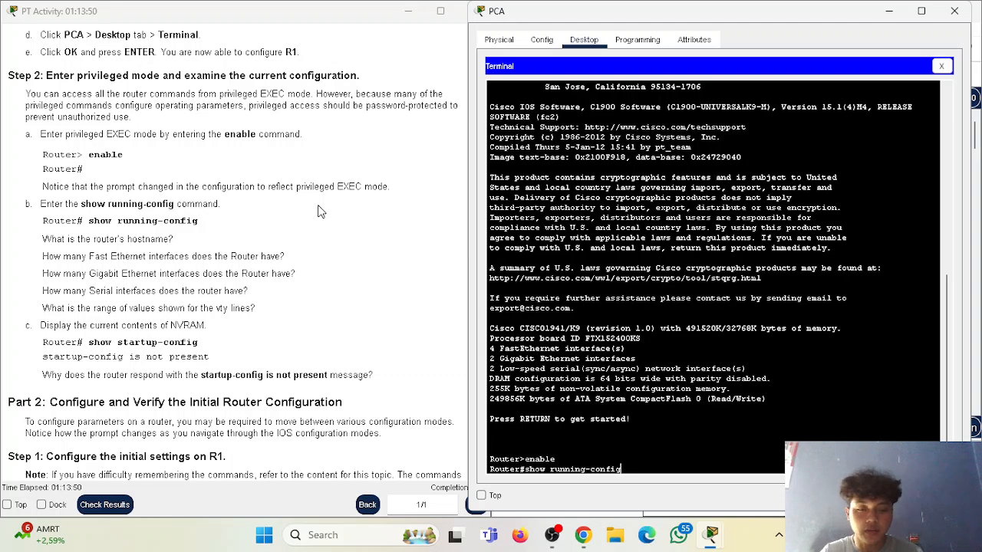
key(Return)
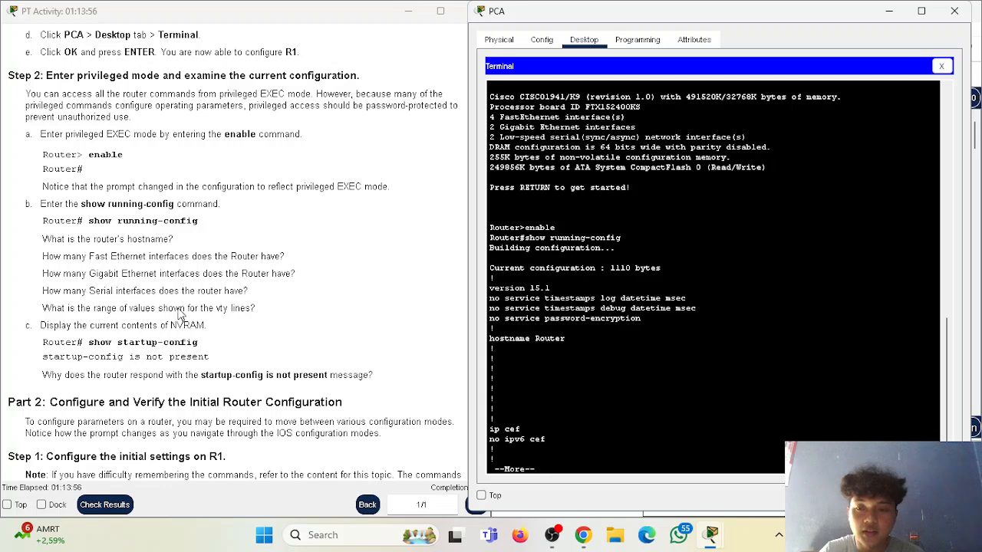
Page through the remaining running-config output, checking the hostname, interfaces and vty lines
scroll(290, 270, up, 3)
scroll(307, 276, down, 2)
key(space)
key(space)
key(space)
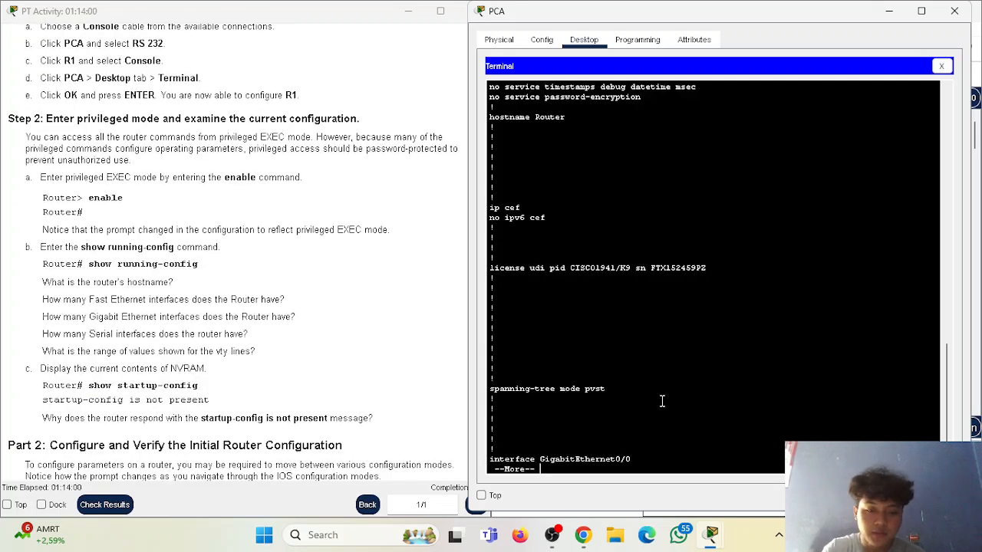
key(space)
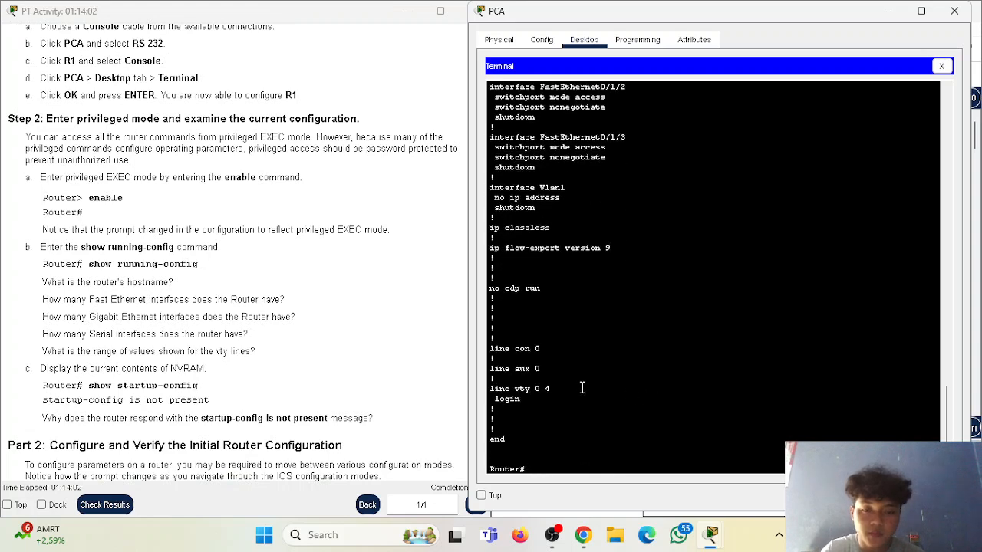
Display the contents of NVRAM on the router with the show startup-config command
scroll(85, 337, down, 1)
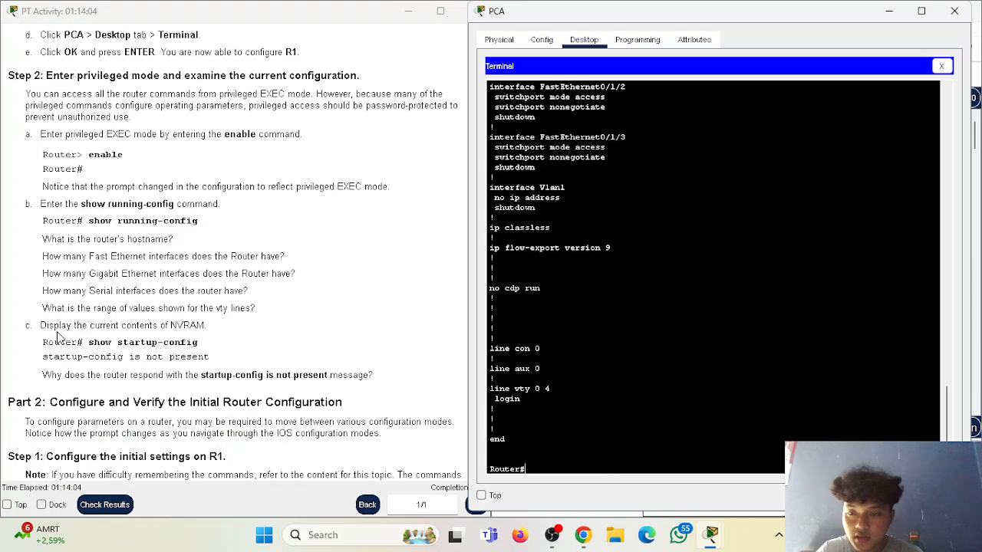
drag(89, 342, 170, 343)
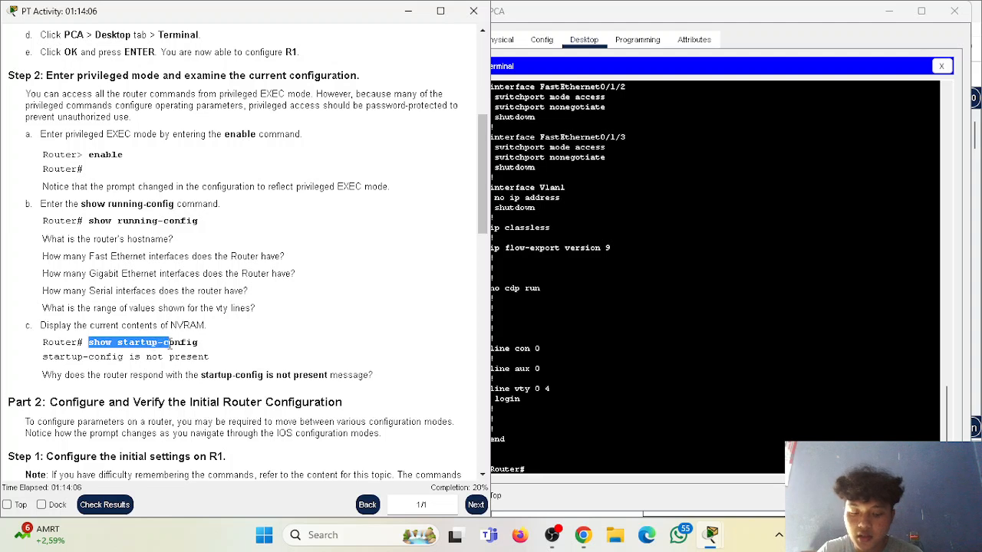
click(570, 430)
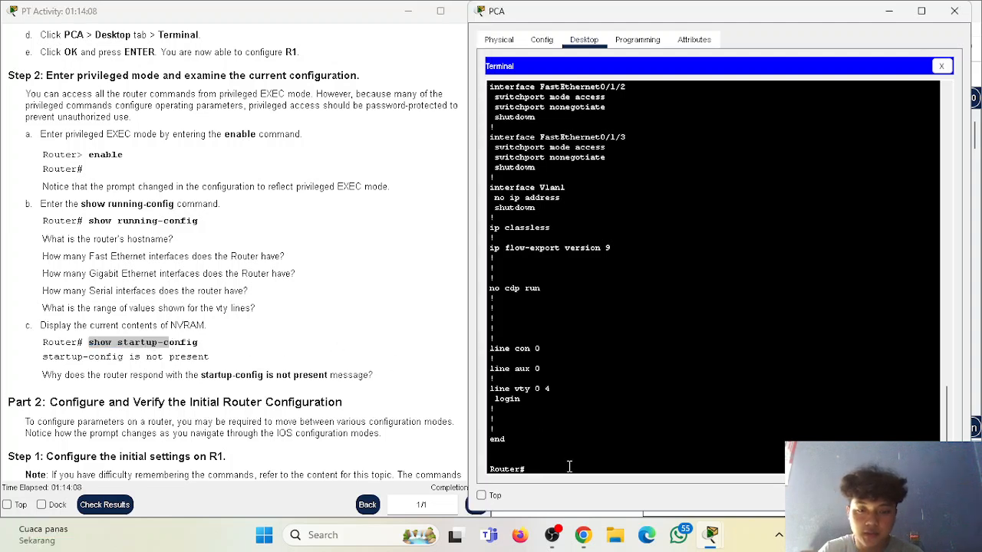
text(show startup-config)
key(Return)
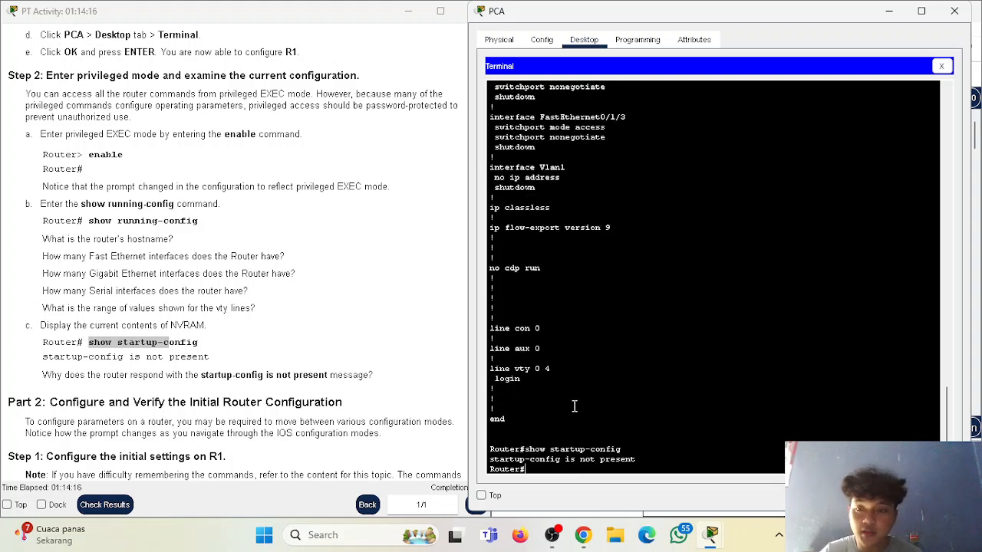
Read the Part 2 instructions for configuring the initial settings on R1, starting with the hostname
drag(43, 357, 215, 362)
click(213, 365)
scroll(213, 367, down, 3)
scroll(209, 357, up, 4)
scroll(48, 299, down, 7)
drag(51, 230, 135, 233)
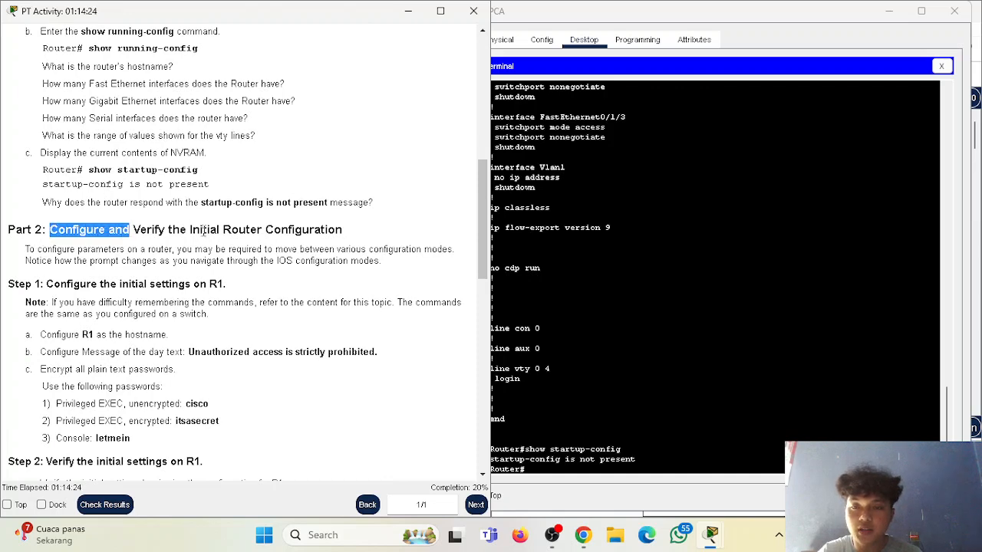
scroll(230, 245, down, 3)
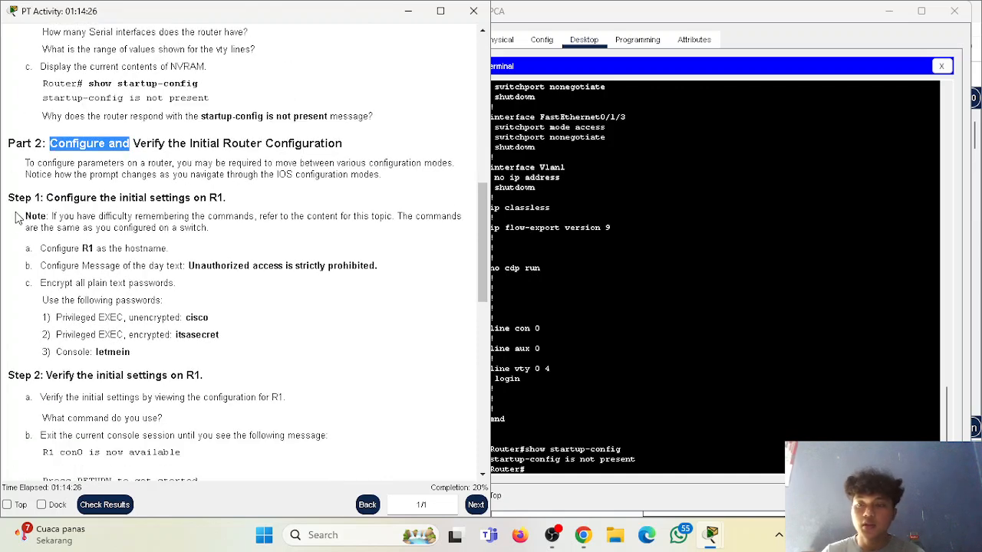
drag(47, 200, 225, 197)
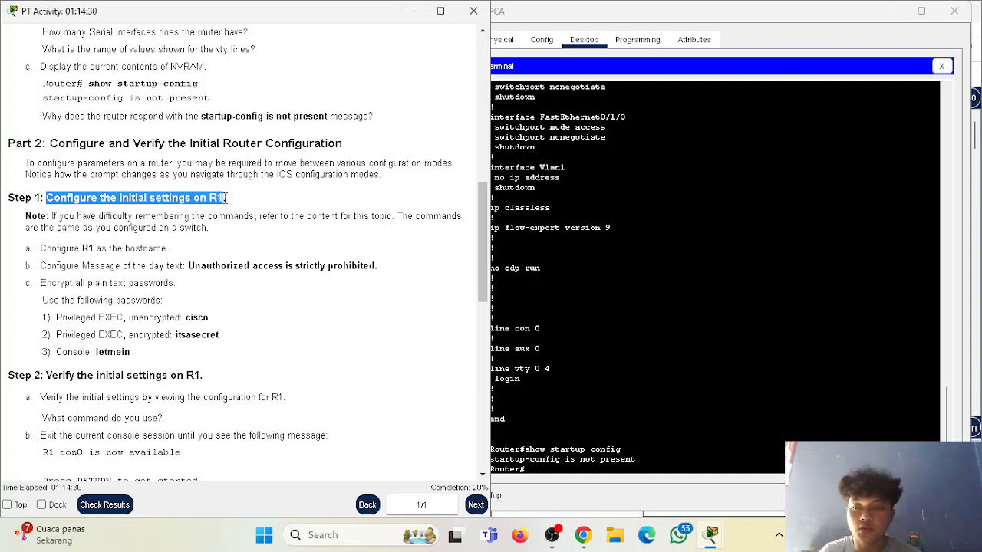
click(37, 265)
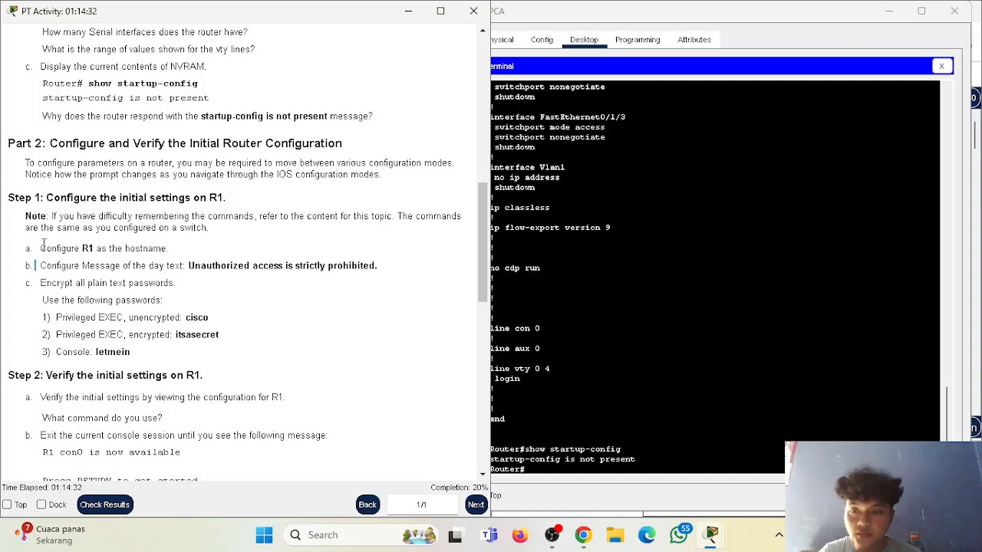
drag(42, 248, 108, 250)
click(150, 250)
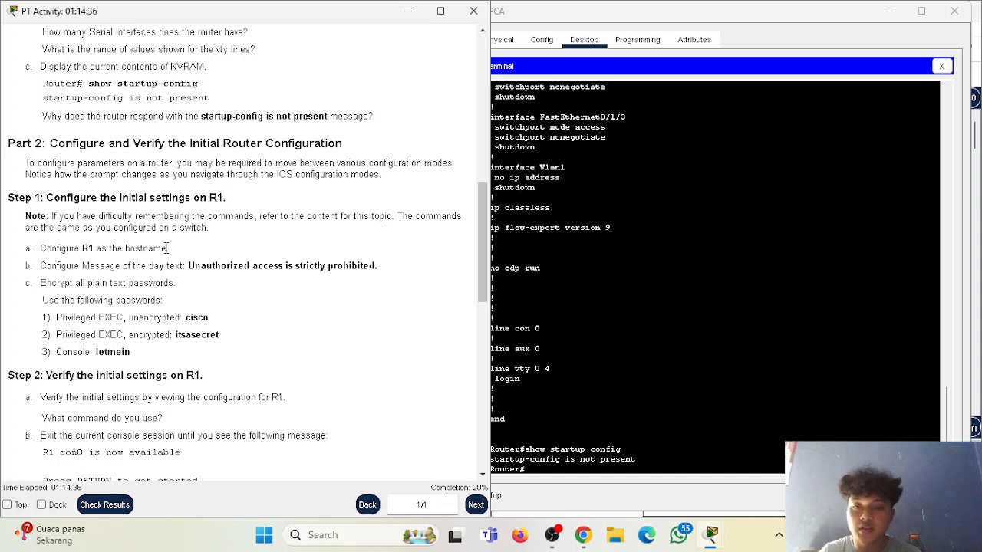
Review the earlier running-config output in the terminal, checking the router's current hostname line
click(512, 390)
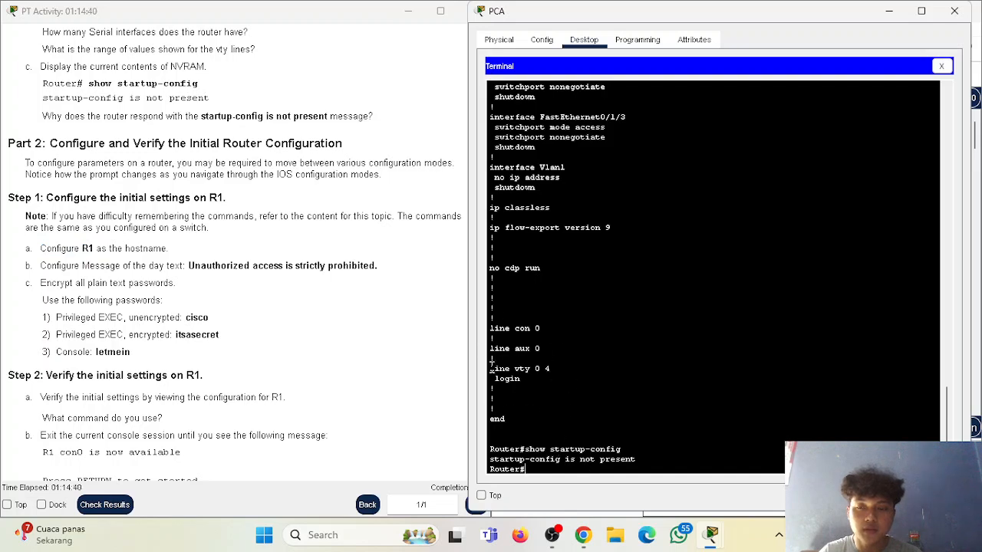
scroll(548, 231, up, 4)
scroll(547, 231, up, 15)
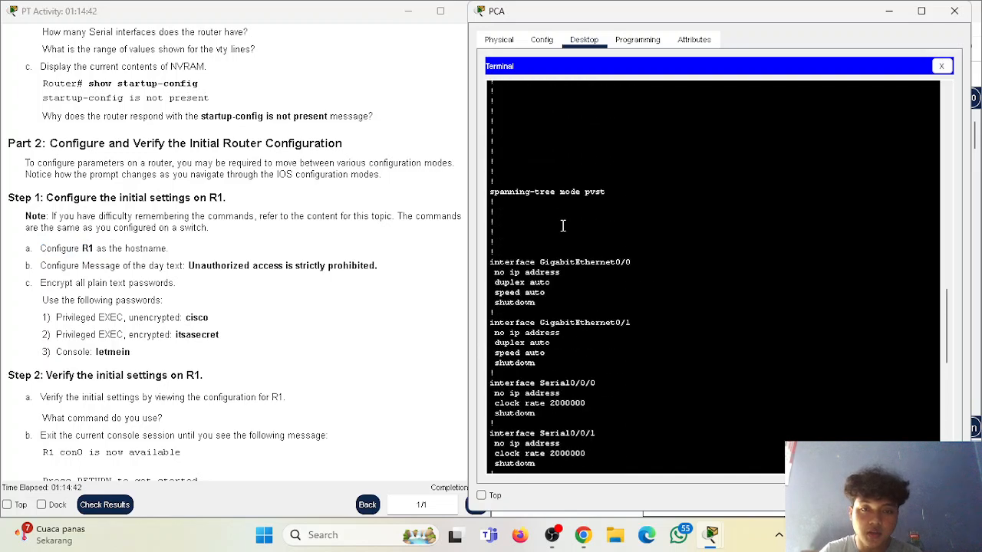
scroll(562, 224, down, 12)
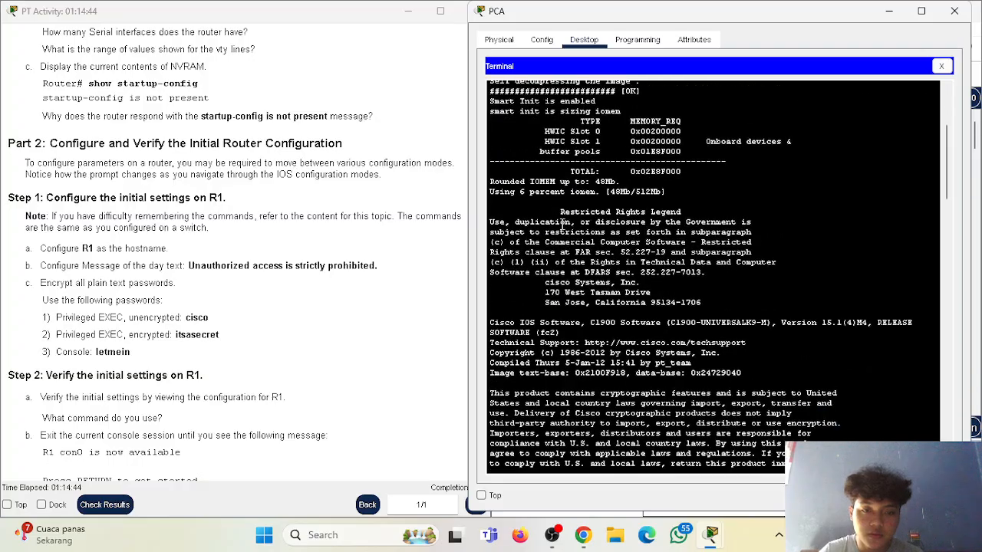
drag(535, 252, 579, 252)
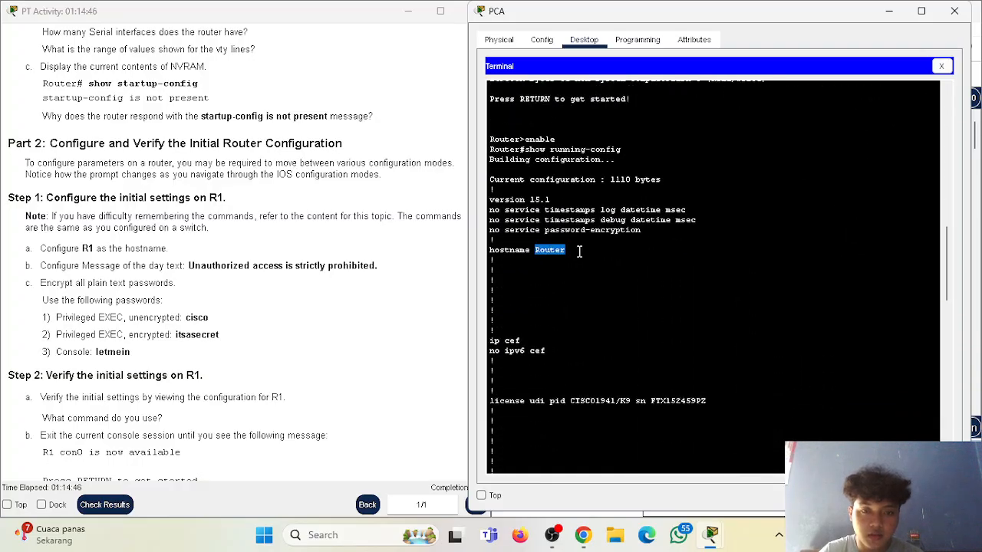
scroll(554, 259, down, 20)
scroll(198, 201, down, 8)
scroll(198, 201, up, 12)
scroll(198, 204, up, 5)
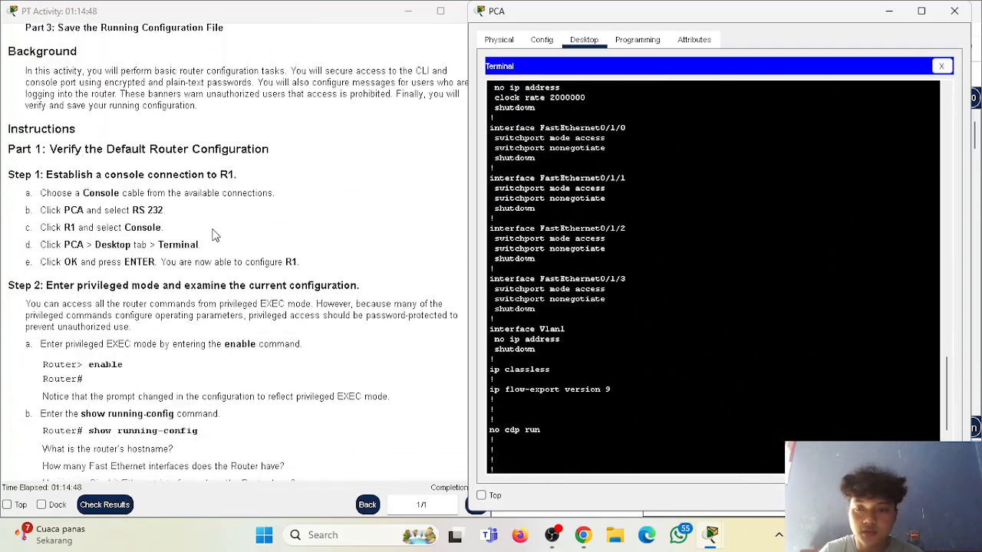
scroll(215, 230, down, 9)
scroll(230, 234, down, 5)
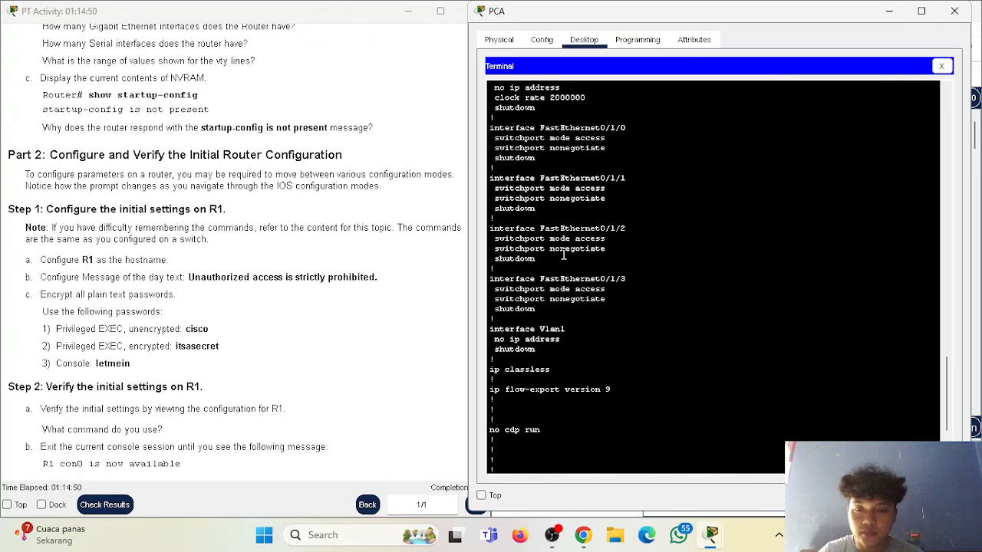
scroll(564, 253, down, 5)
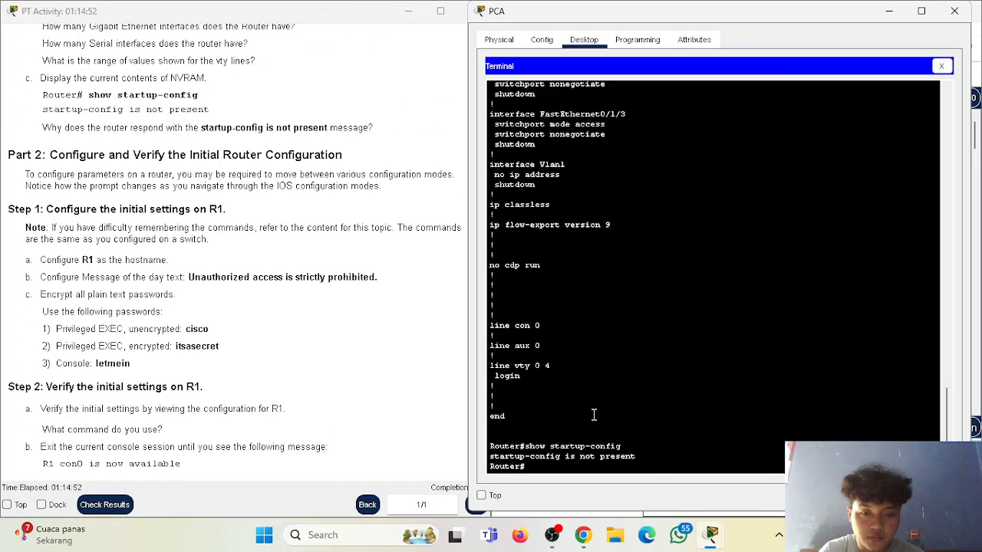
scroll(622, 447, up, 1)
scroll(622, 448, down, 1)
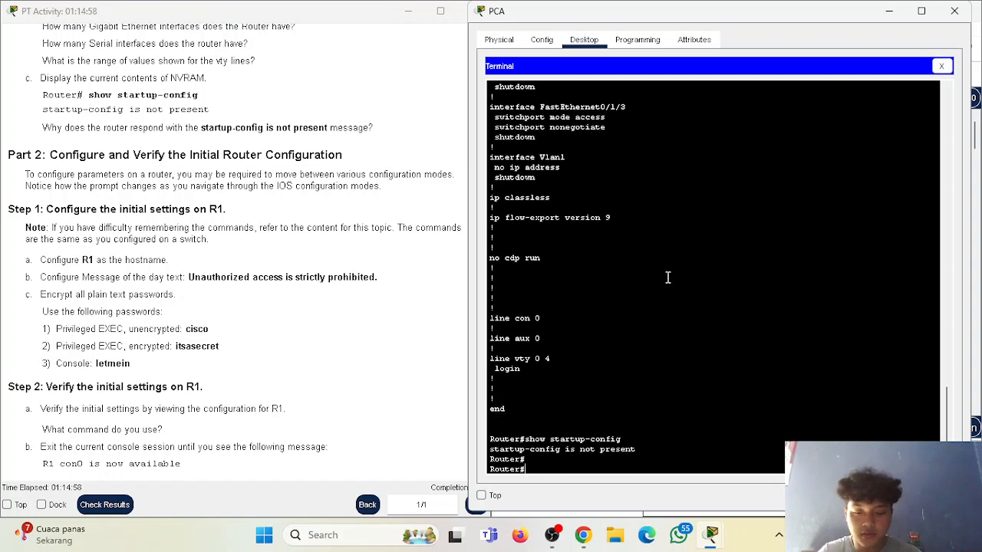
Enter global configuration mode with configure terminal and set the router's hostname to R1
text(igure)
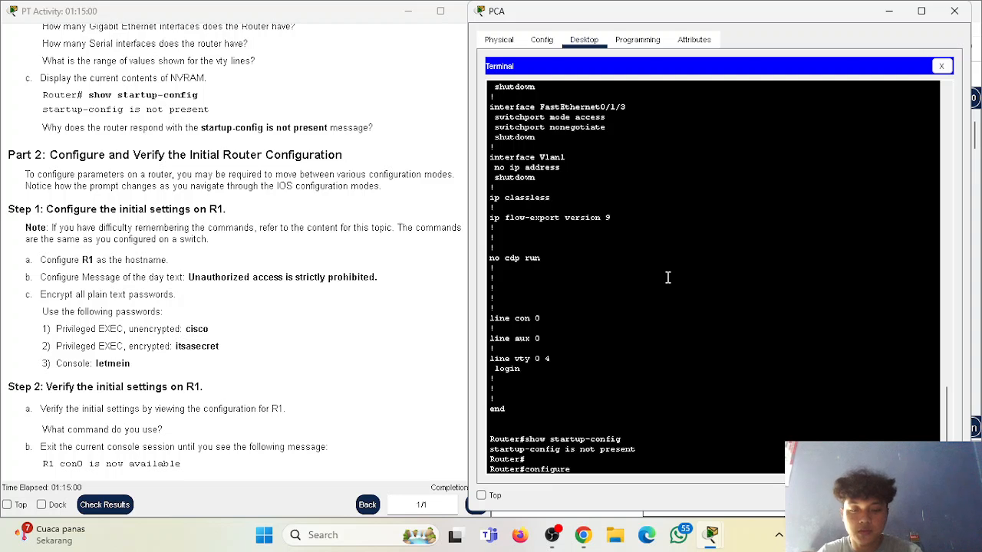
text( terminal)
key(Return)
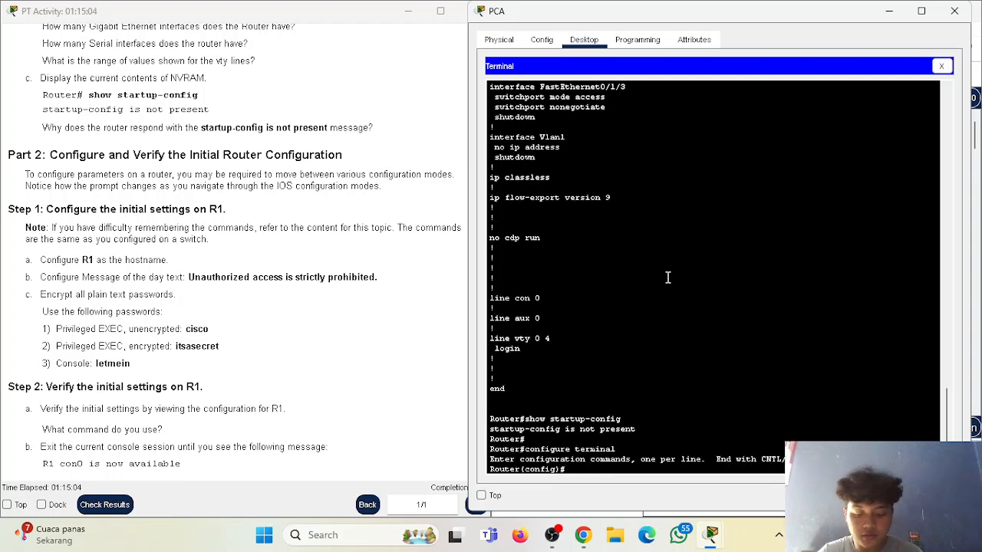
text(hostname R1)
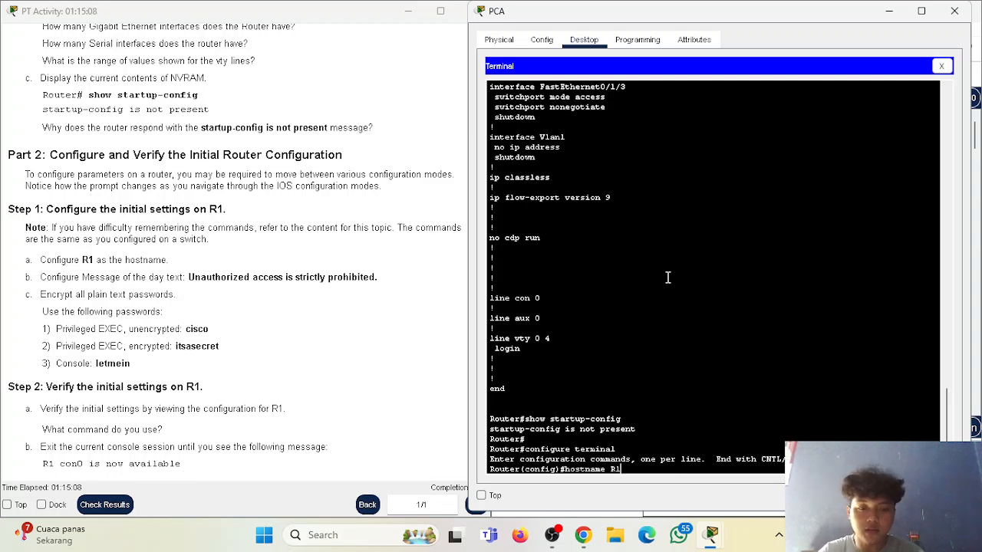
key(Return)
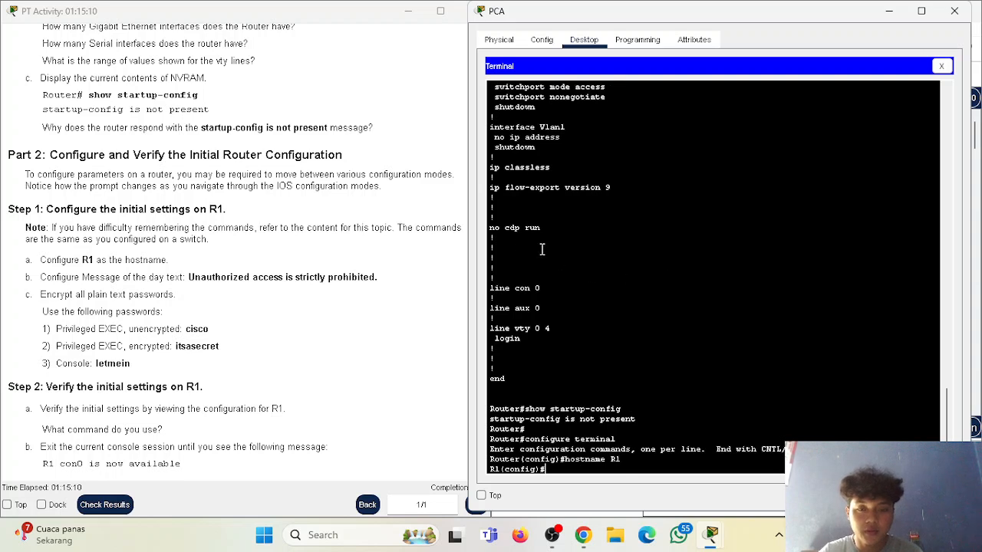
Configure the message of the day with banner motd #Unauthorized access is strictly prohibited#
drag(467, 242, 493, 245)
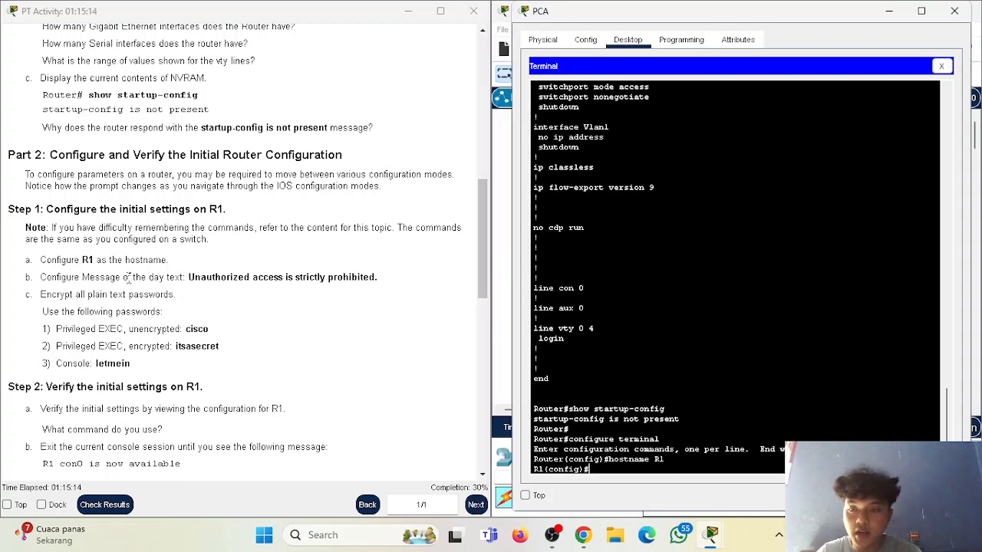
scroll(170, 273, down, 1)
drag(41, 234, 197, 240)
drag(206, 238, 282, 243)
click(287, 247)
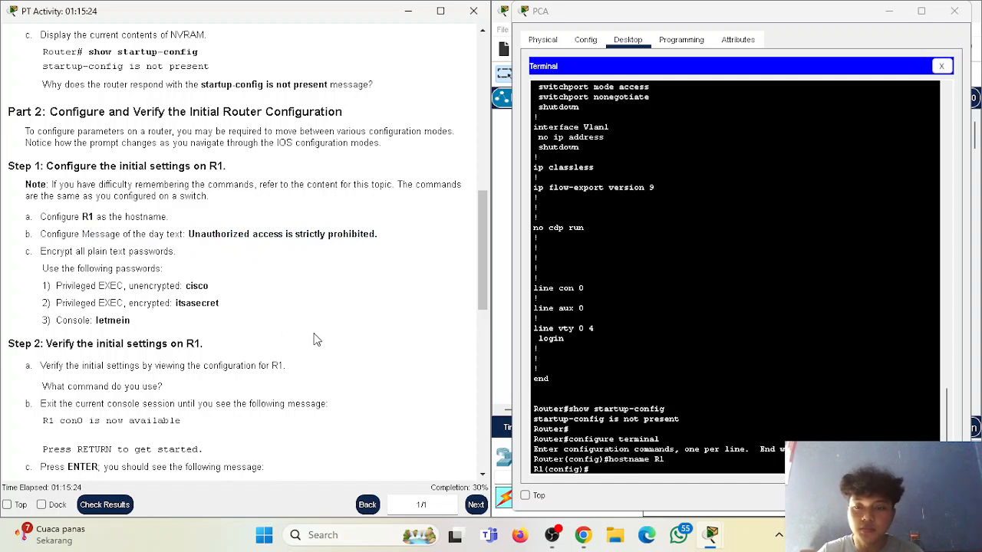
click(606, 463)
text(banne)
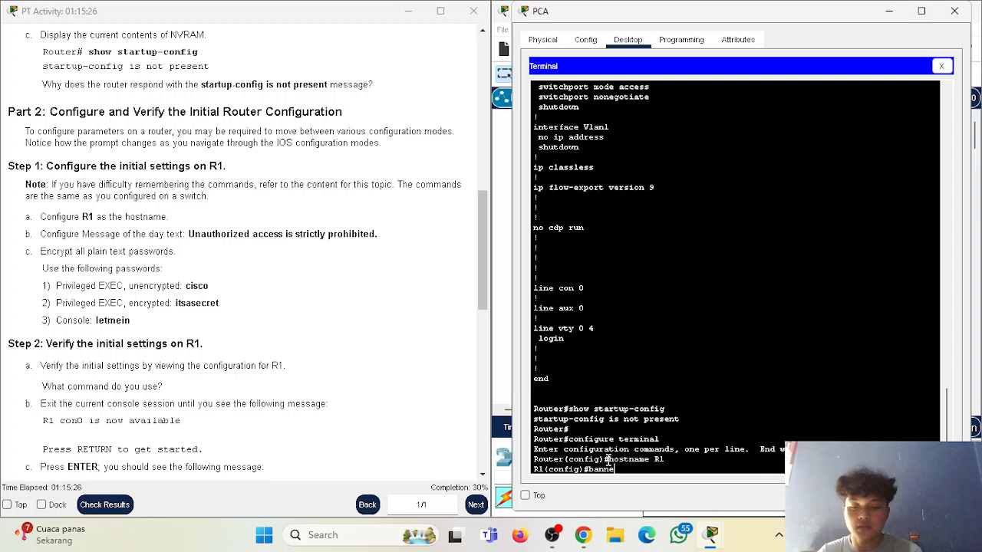
text(r motd #)
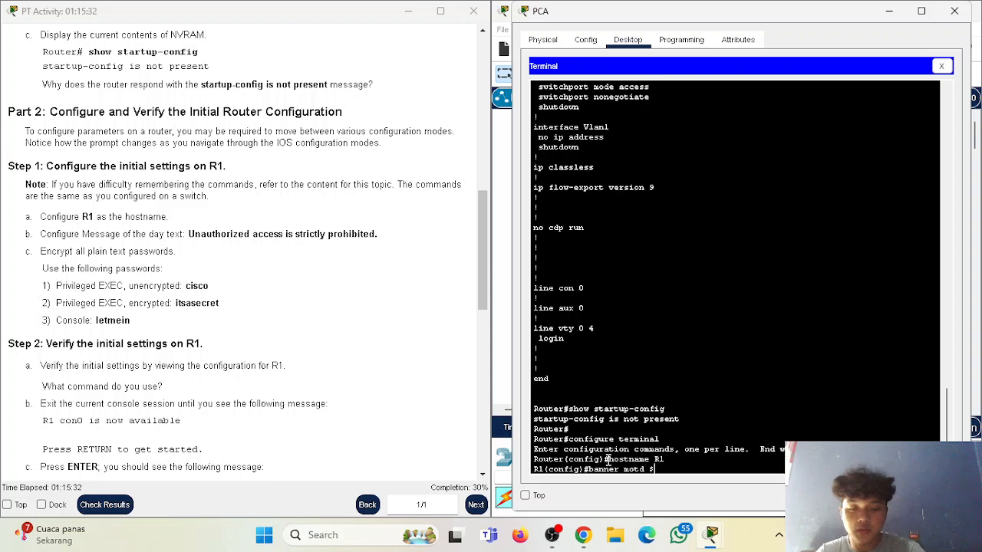
text(Una)
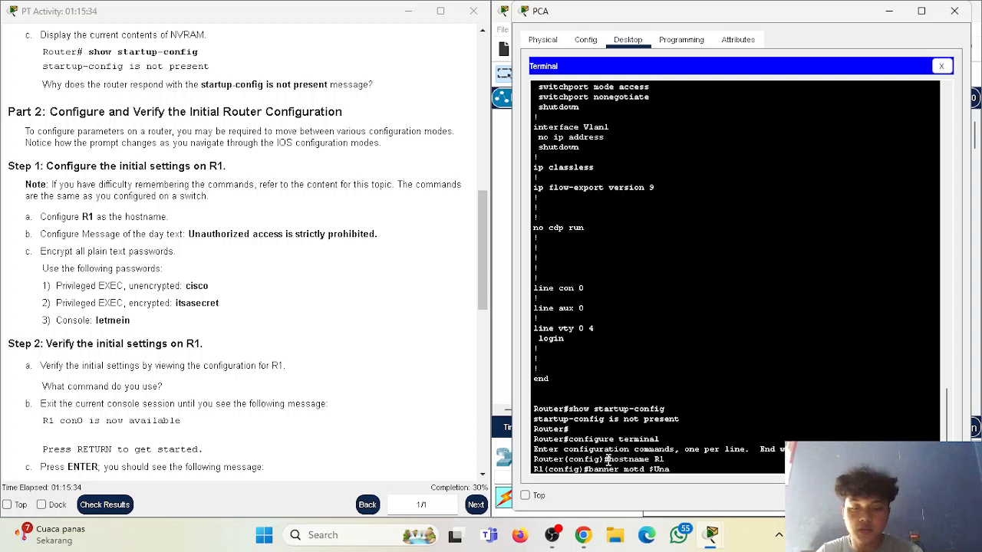
text(uthorized)
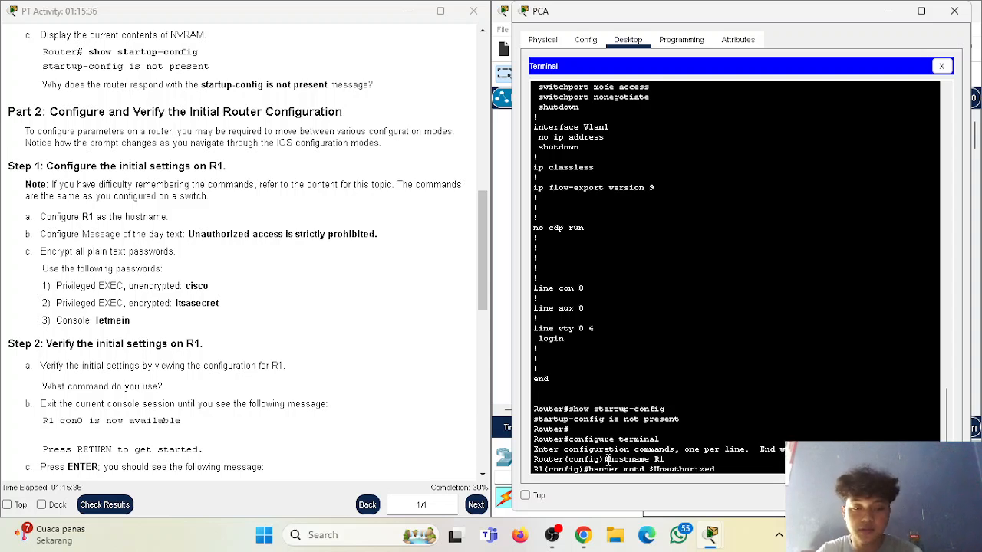
text( access)
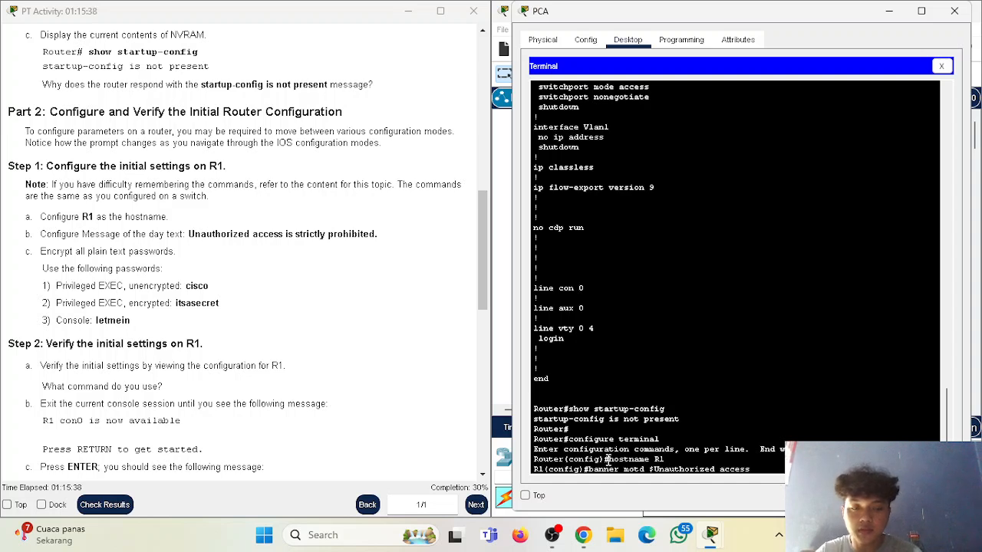
text( is str)
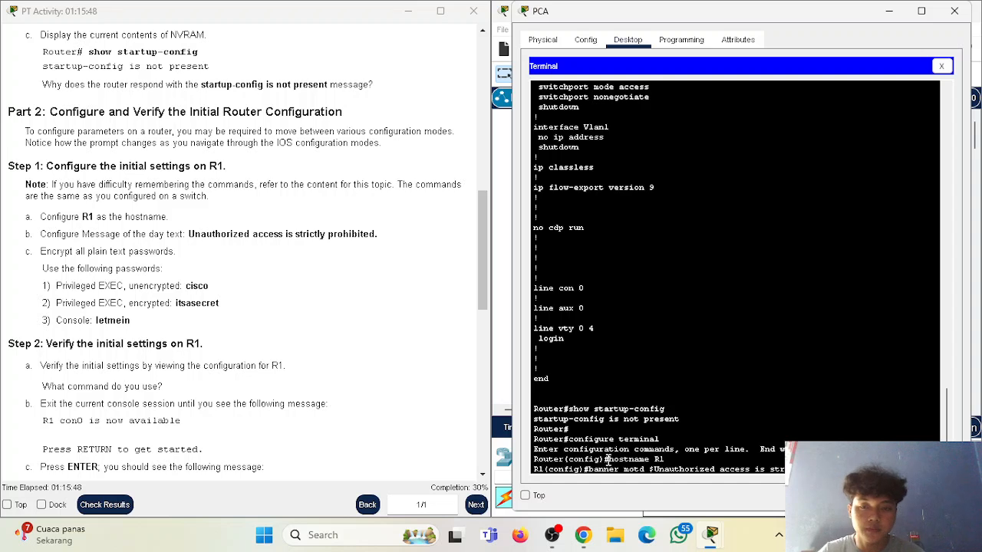
key(Return)
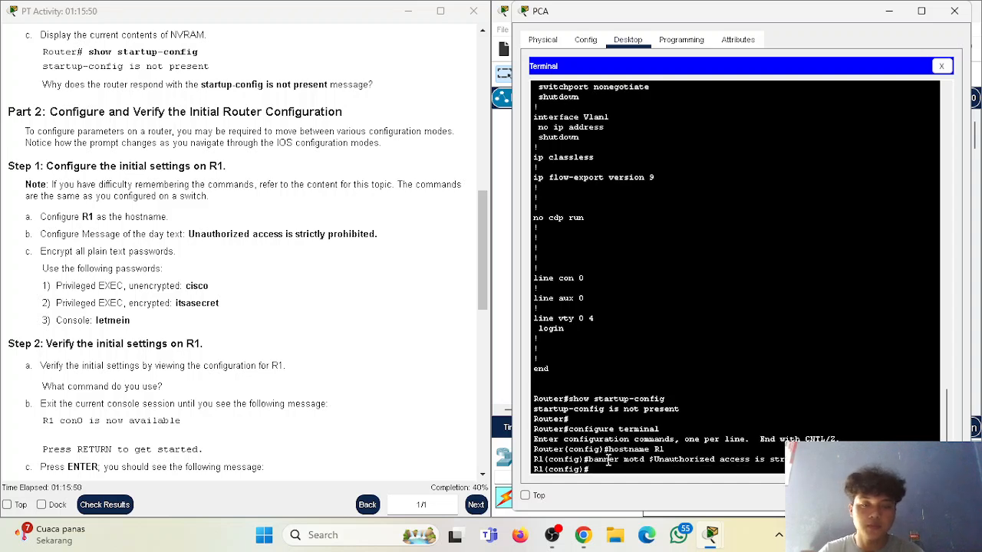
Read the instructions on encrypting plain text passwords and on the privileged EXEC and console passwords
double_click(69, 252)
drag(74, 258, 158, 271)
click(98, 262)
drag(62, 289, 202, 288)
click(203, 290)
drag(63, 300, 220, 305)
drag(62, 321, 128, 323)
click(129, 322)
Try to encrypt the plain text passwords with the command password-encryption
click(627, 468)
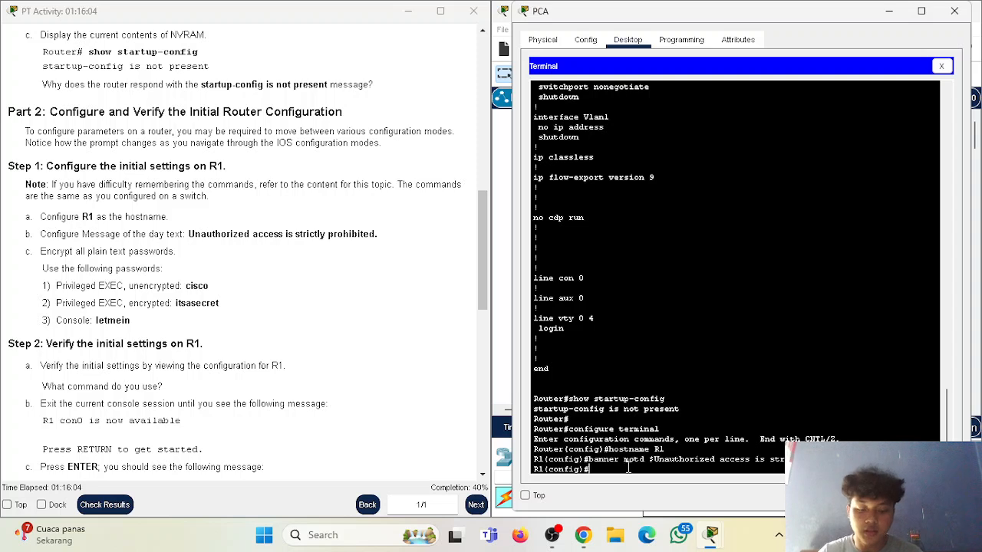
text(password)
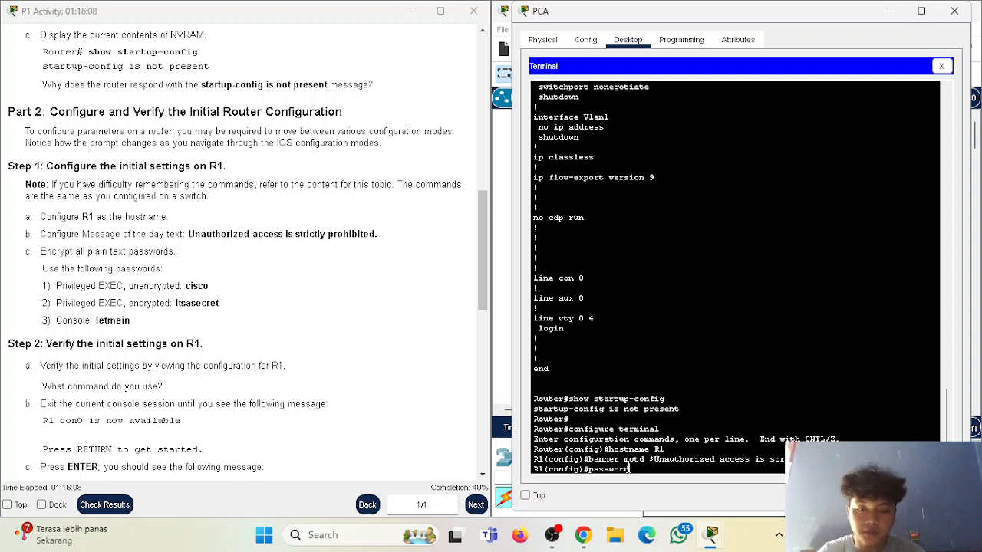
text( encryp)
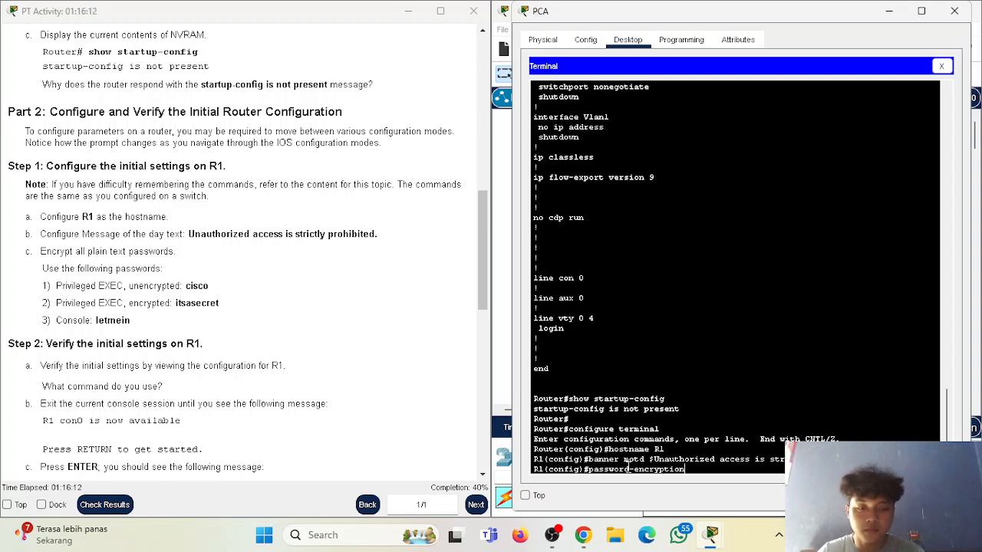
text(tion)
key(Return)
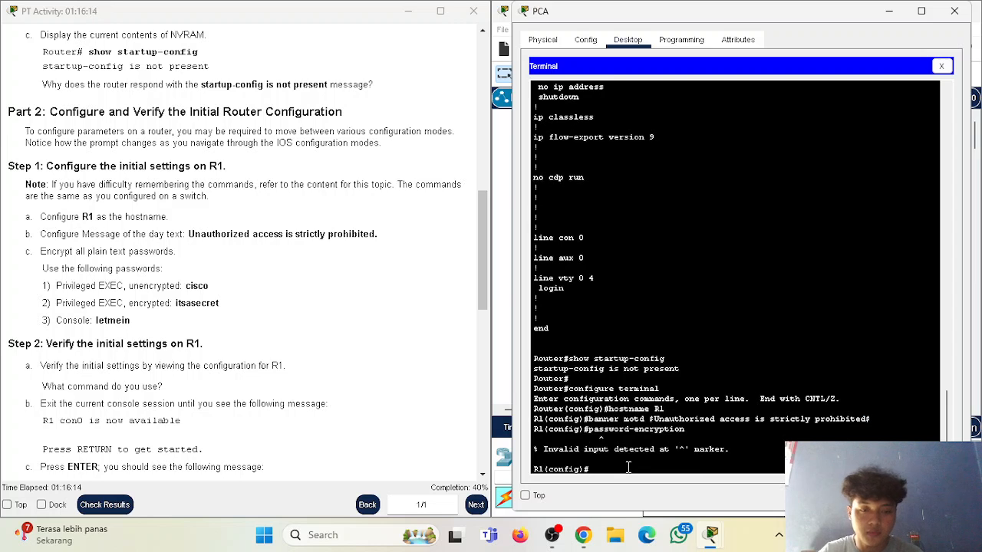
Correct the previous command to service password-encryption and run it to encrypt all plain text passwords
key(Up)
key(Left)
key(Left)
key(Left)
key(Left)
key(Left)
key(Left)
key(Left)
key(Left)
key(Left)
key(Left)
key(Left)
key(Left)
key(Left)
key(Left)
key(Left)
key(Left)
key(Left)
key(Left)
key(Left)
text(service)
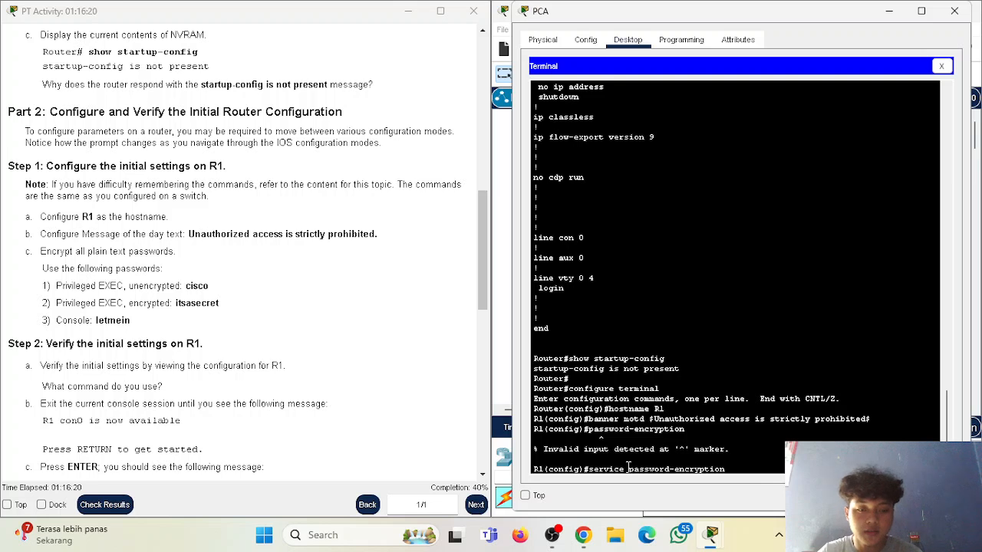
key(Return)
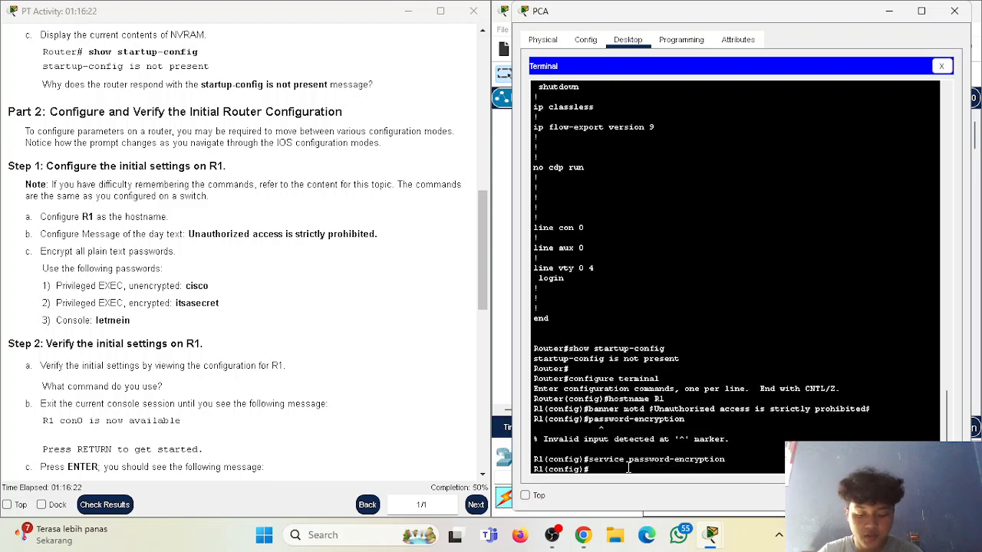
Set the unencrypted privileged EXEC password from the instructions with the enable password command
text(enable password cisco)
drag(188, 285, 217, 290)
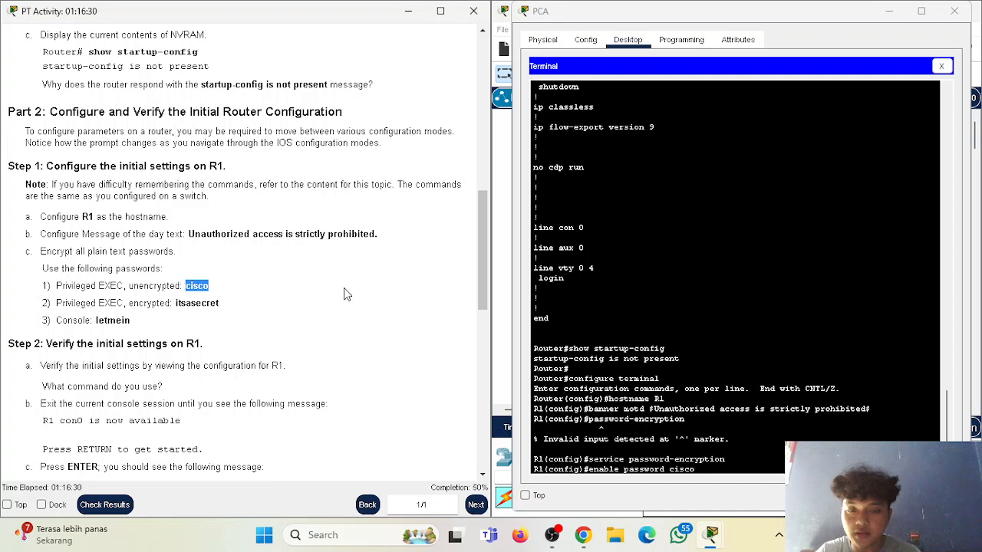
click(714, 468)
key(Return)
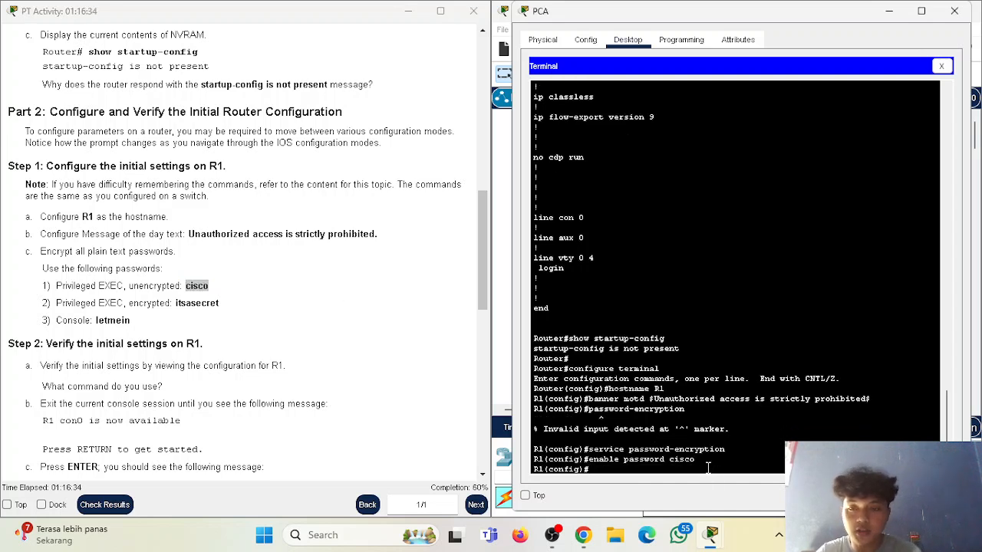
Set the encrypted privileged EXEC password from the instructions with the enable secret command
text(enable se)
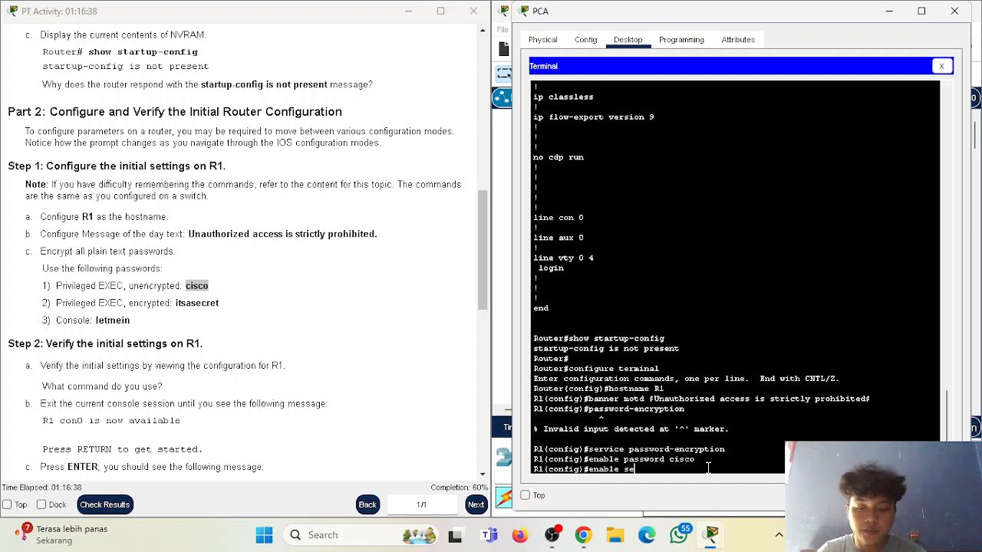
text(cret)
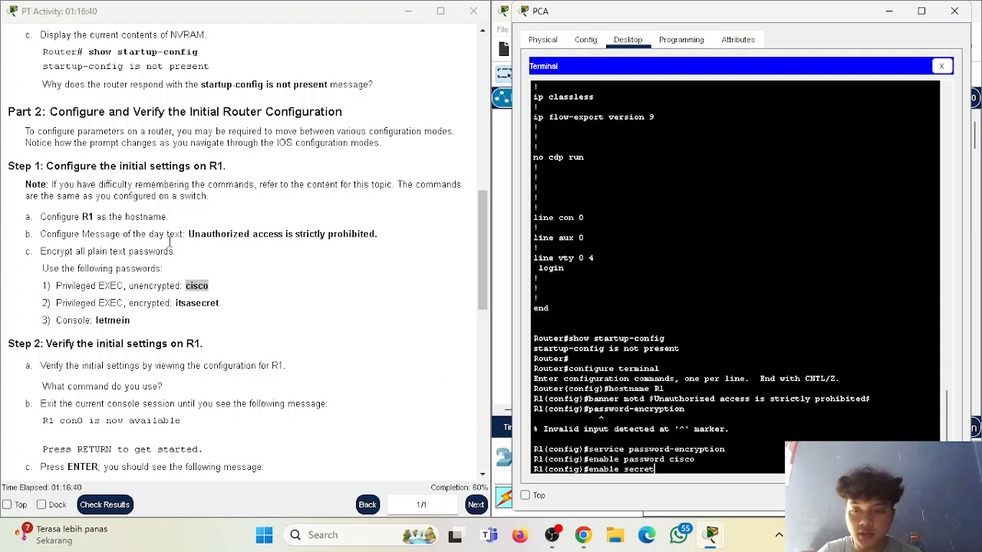
drag(175, 302, 222, 305)
click(221, 303)
click(569, 407)
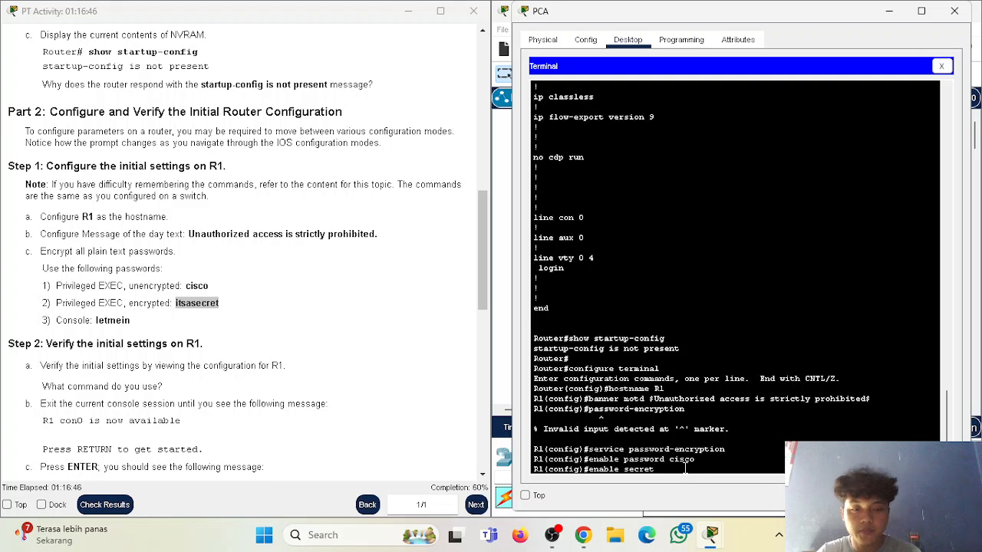
text(istsasecr)
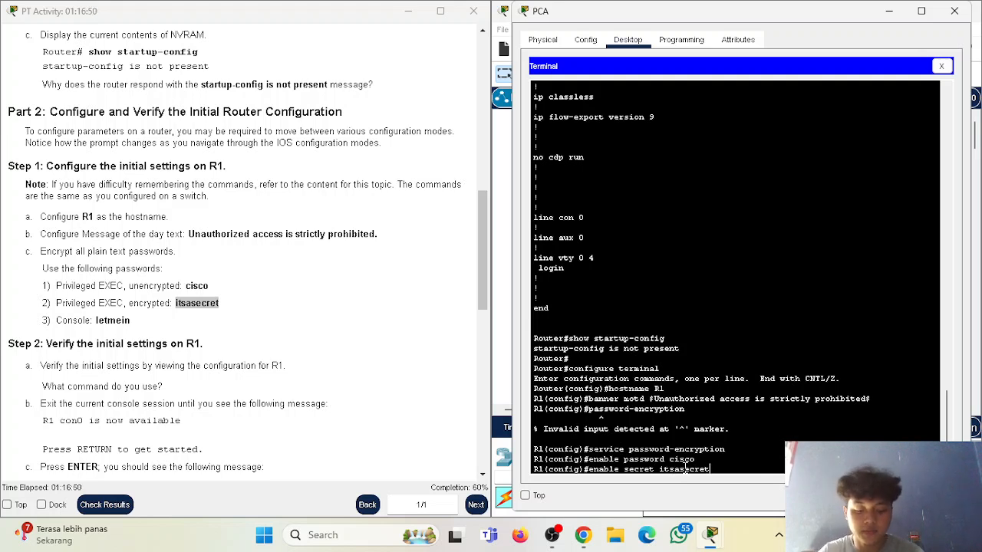
text(et)
key(Return)
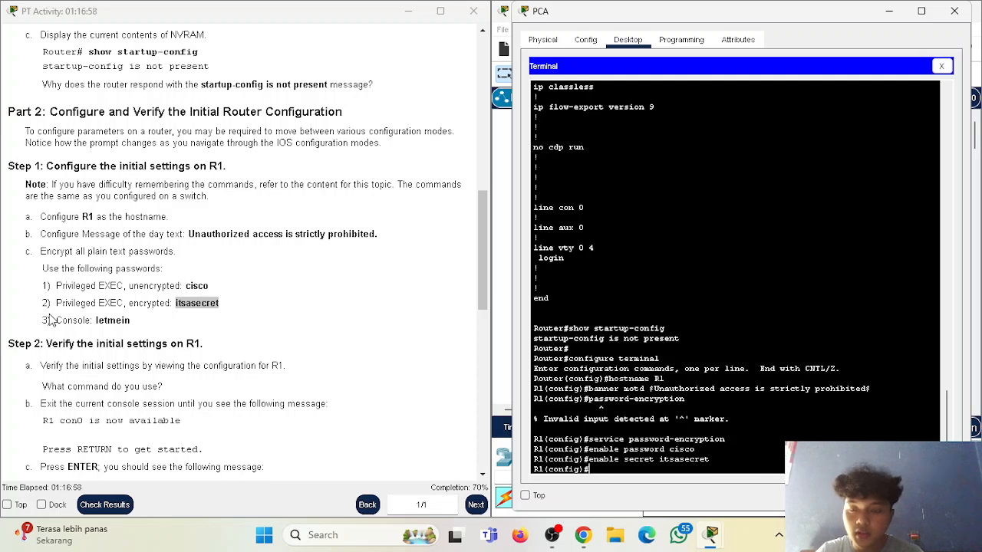
Enter configuration of line console 0 and set the console password given in the instructions
drag(51, 320, 113, 323)
double_click(113, 321)
click(207, 330)
click(610, 471)
text(line conso)
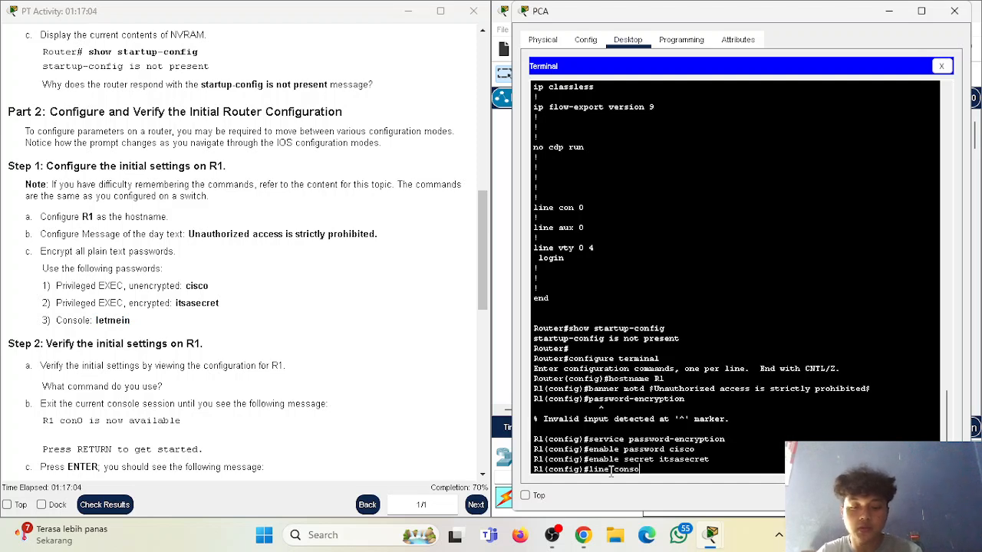
text(le 0)
key(Return)
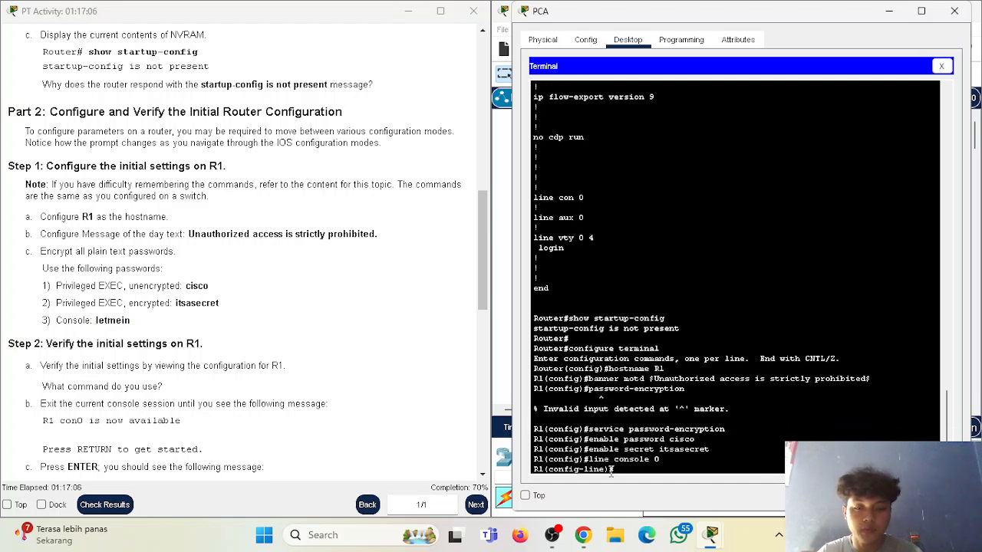
text(pas)
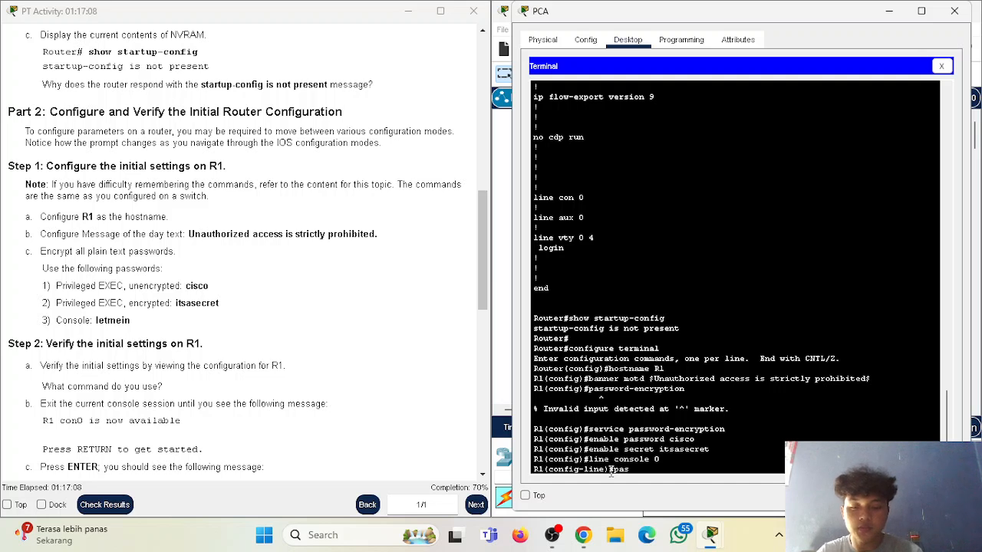
text(sword let)
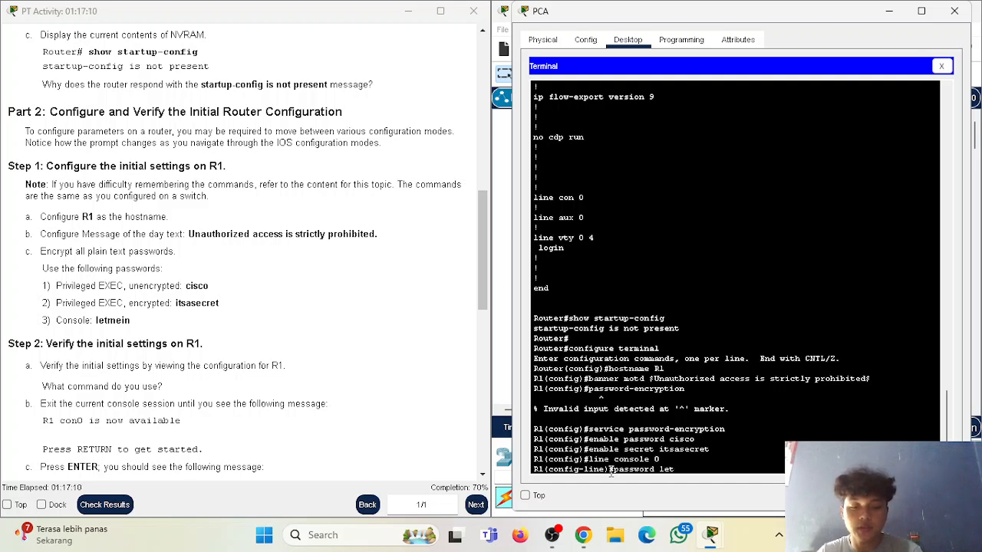
text(mein)
key(Return)
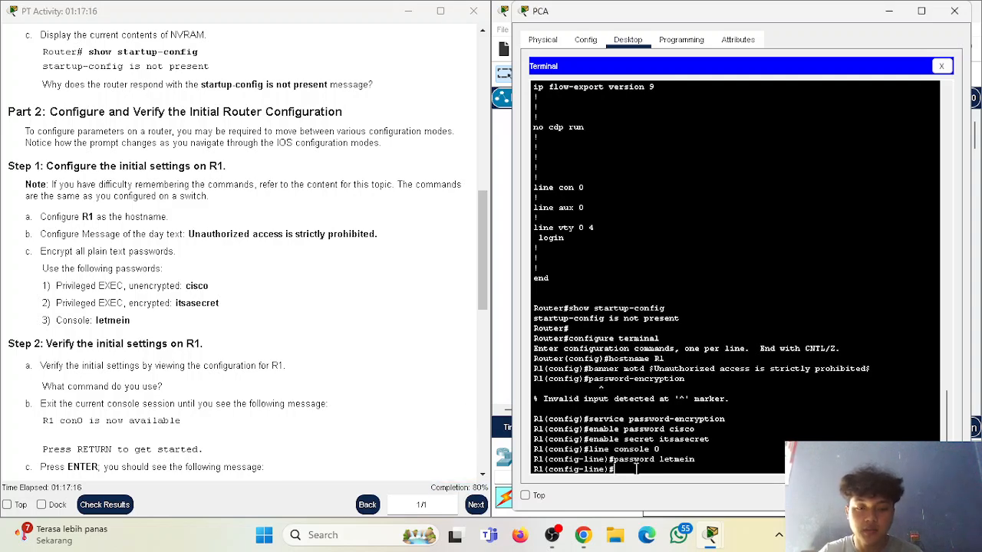
Read the Step 2 instructions on verifying R1's initial settings and exiting the current console session
scroll(188, 300, down, 3)
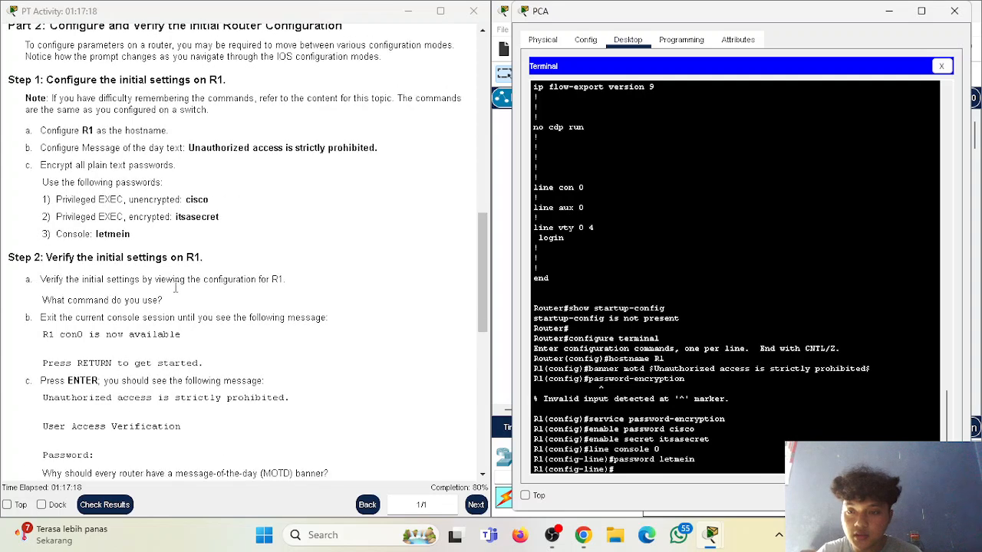
scroll(176, 287, down, 2)
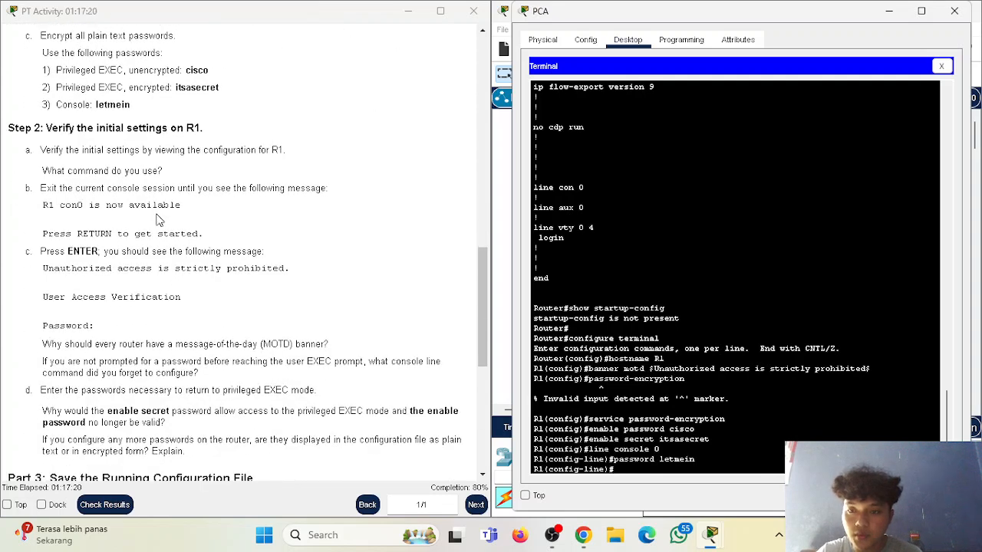
drag(45, 128, 179, 129)
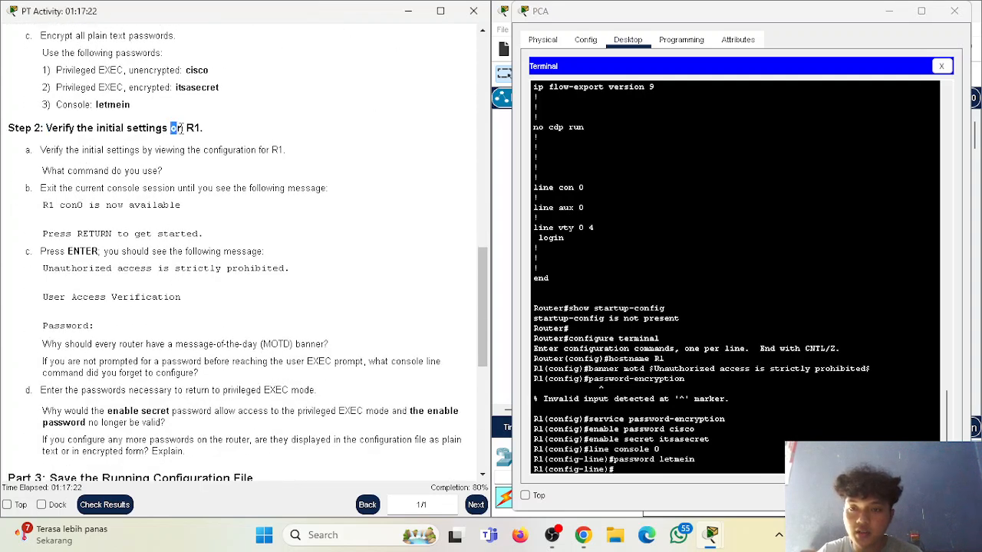
click(196, 140)
scroll(92, 254, down, 1)
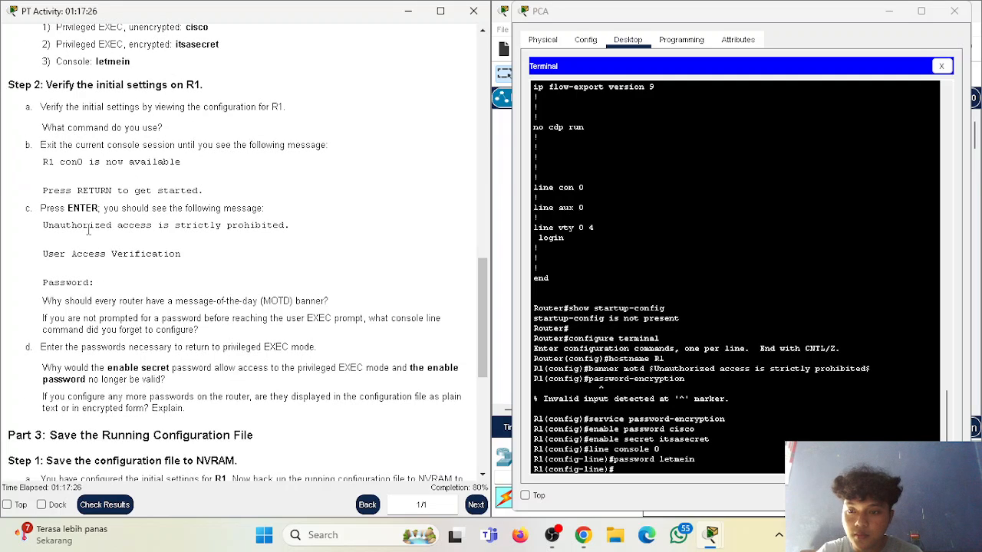
drag(46, 146, 305, 147)
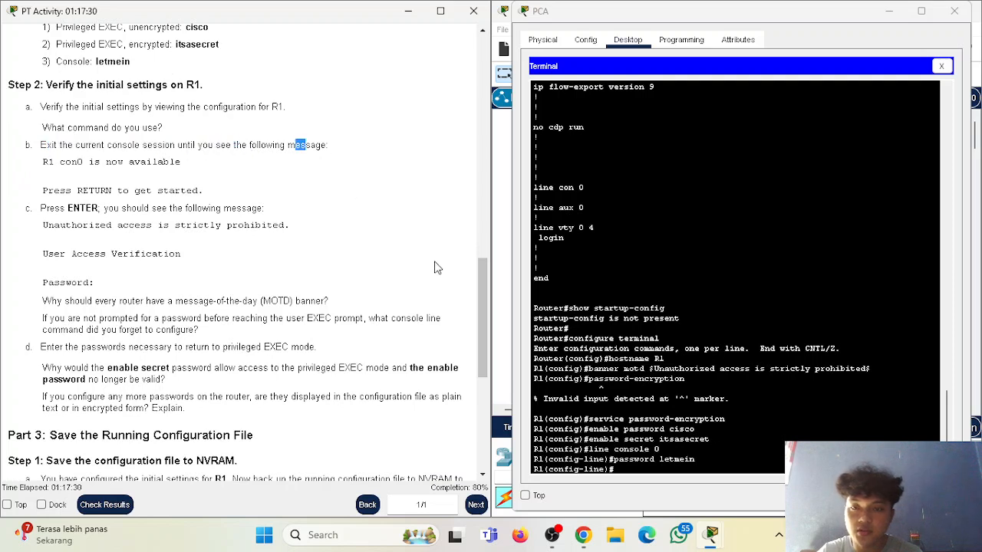
Exit line, global configuration and privileged EXEC modes to end R1's console session, and start a new session
click(681, 467)
text(exit)
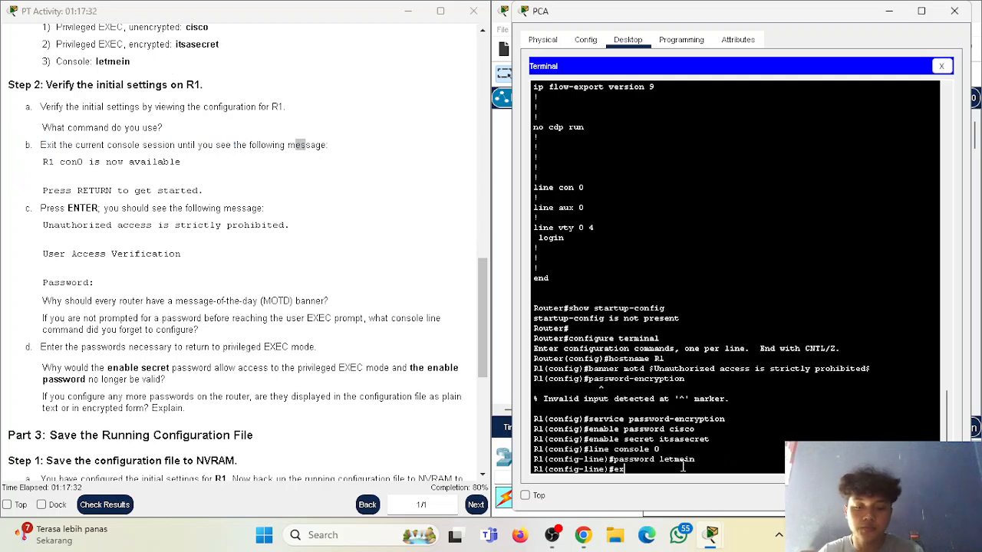
key(Return)
text(exi)
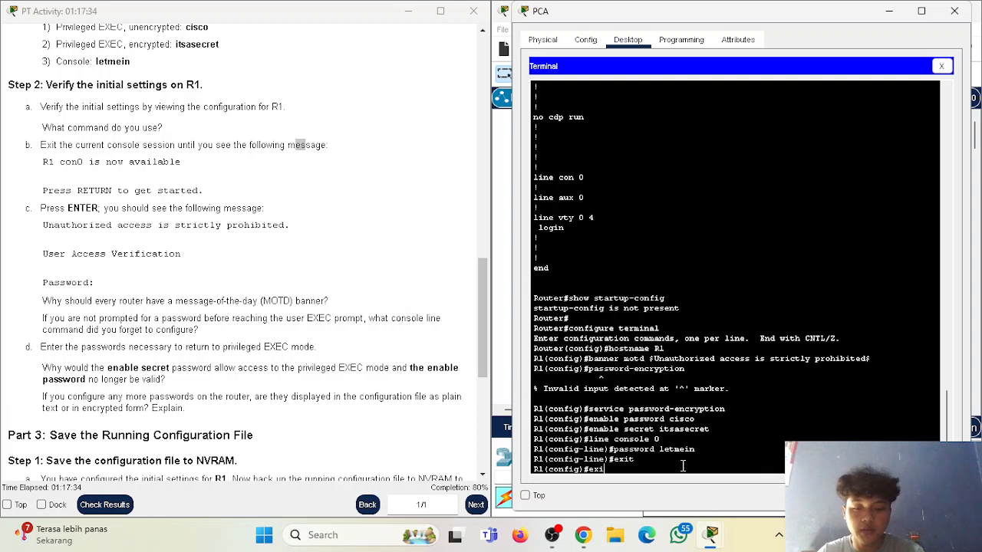
text(t)
key(Return)
key(Return)
text(ex)
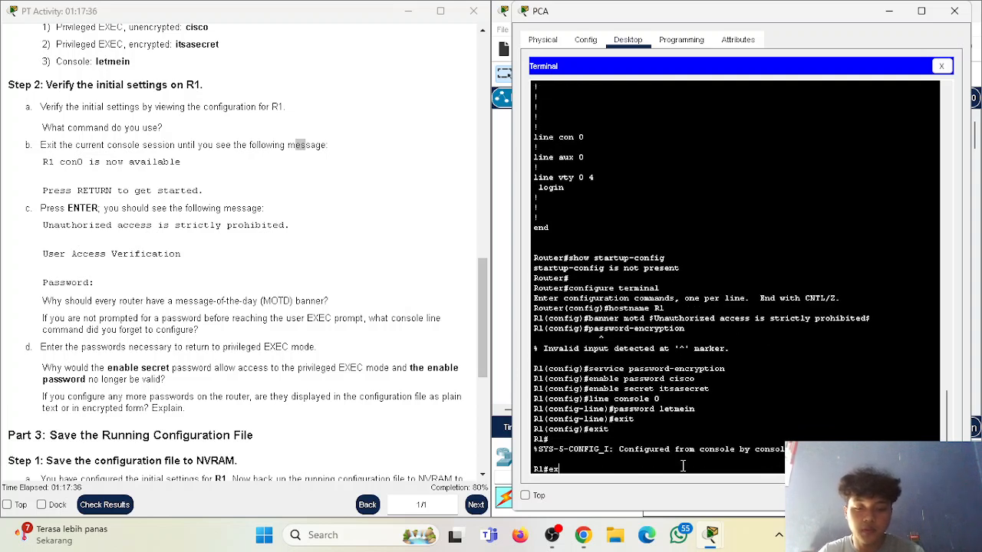
text(it)
key(Return)
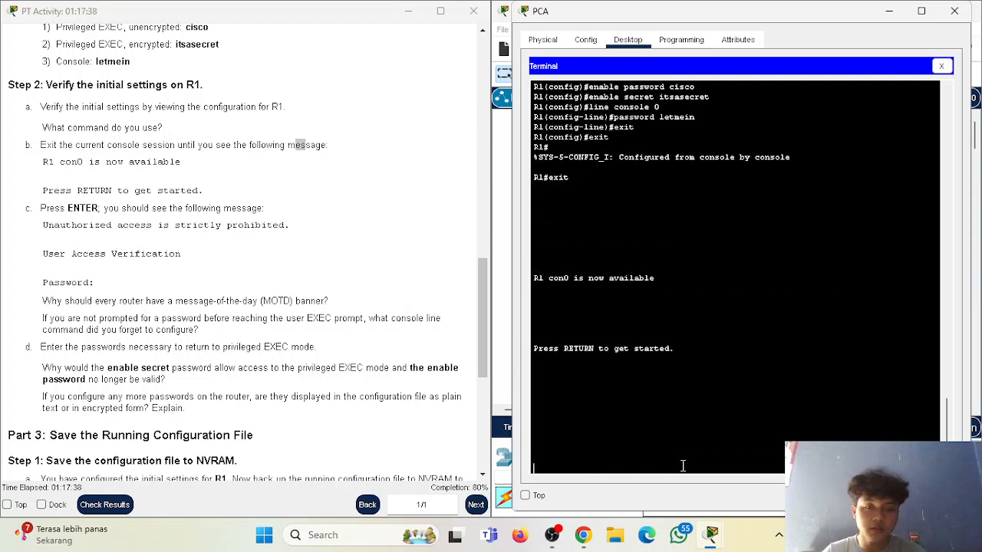
key(Return)
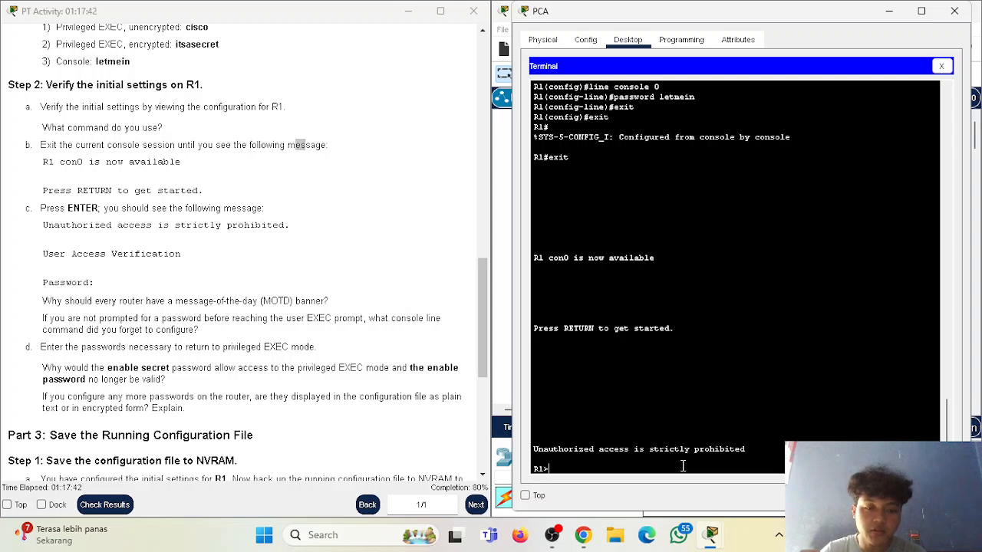
Return to privileged EXEC mode on R1 with the enable command, entering the privileged EXEC password when asked
text(enable)
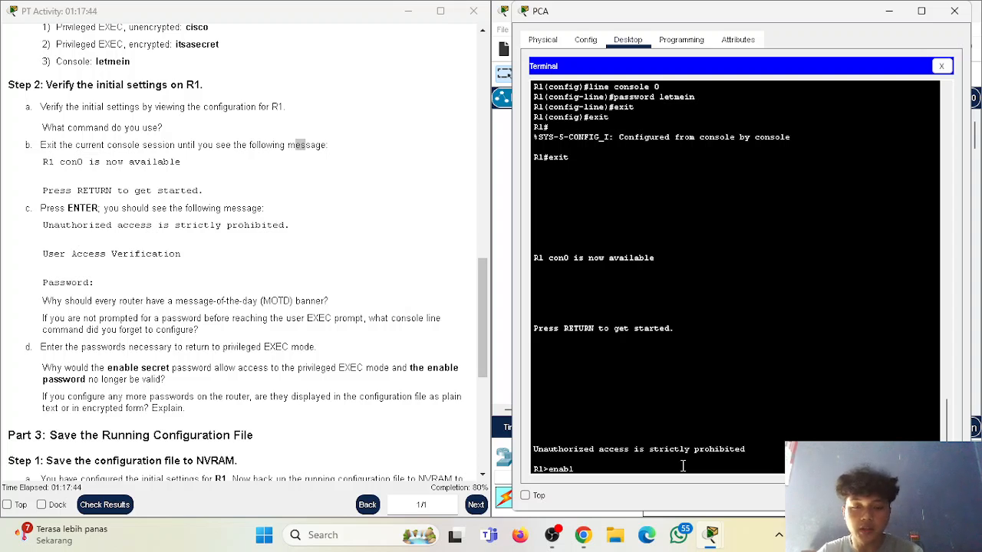
key(Return)
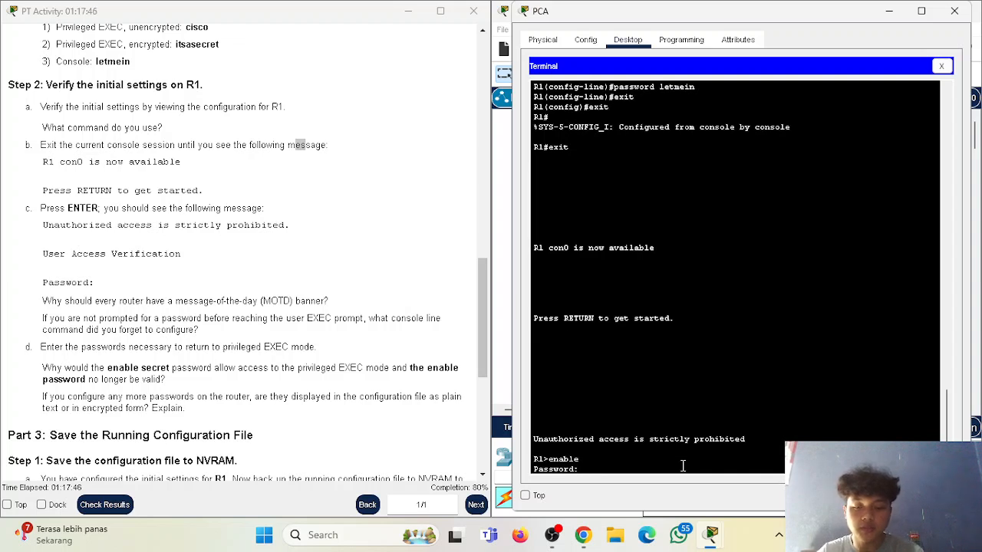
key(Return)
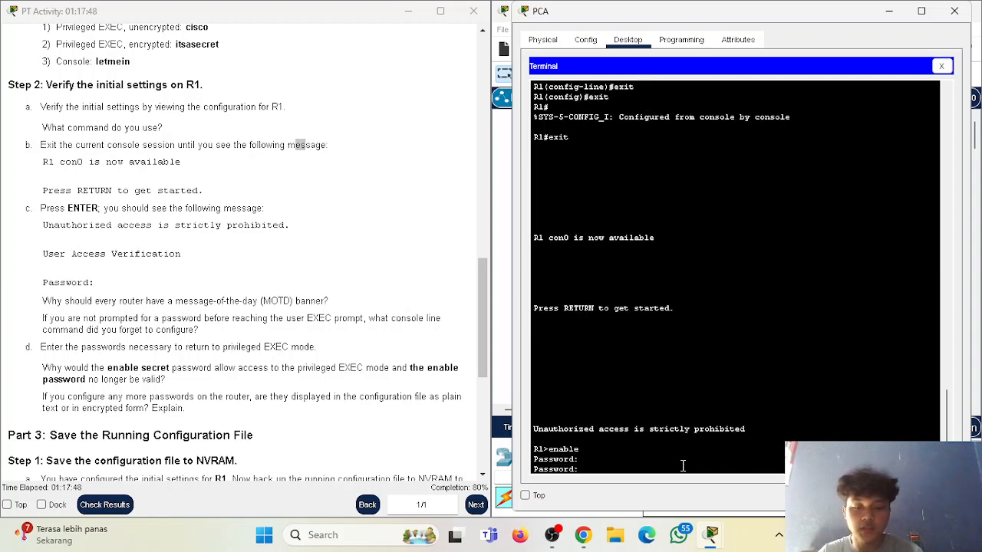
key(Return)
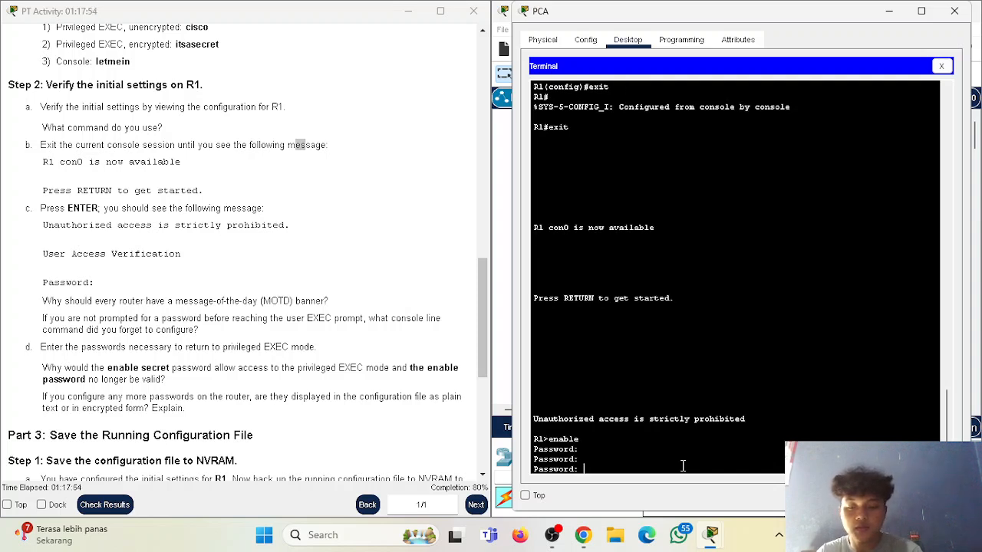
key(Return)
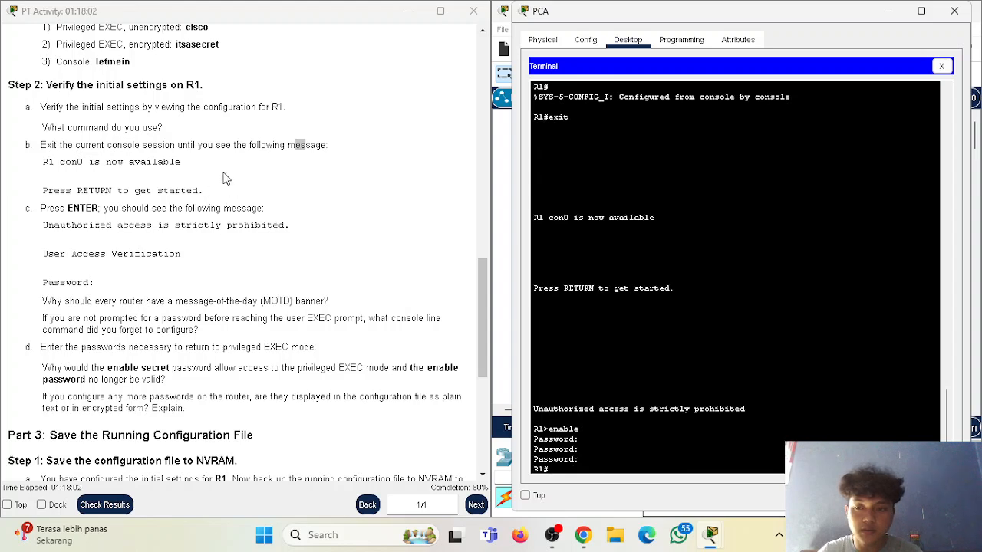
Read the remaining verification questions and the Part 3 instructions on saving the configuration file to NVRAM
scroll(197, 208, down, 1)
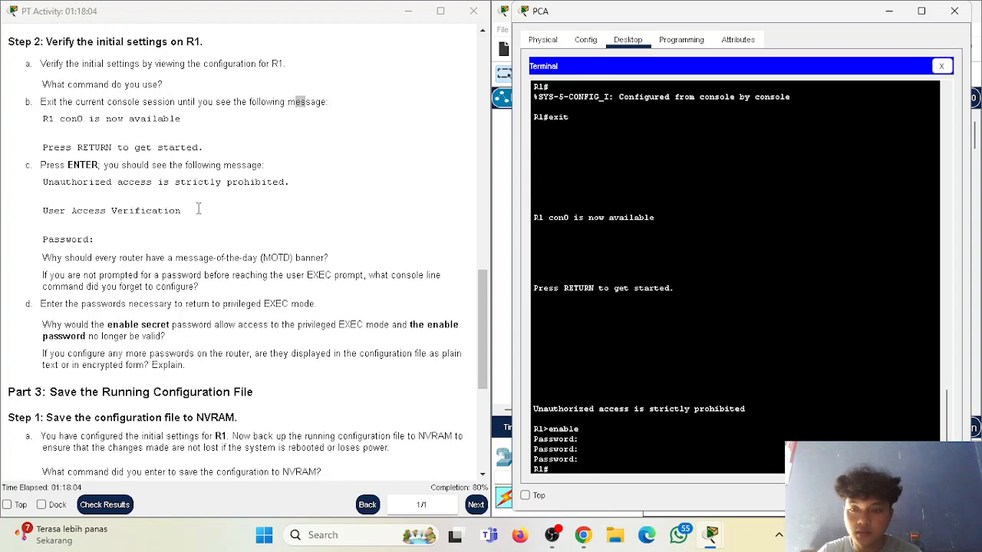
scroll(198, 209, down, 2)
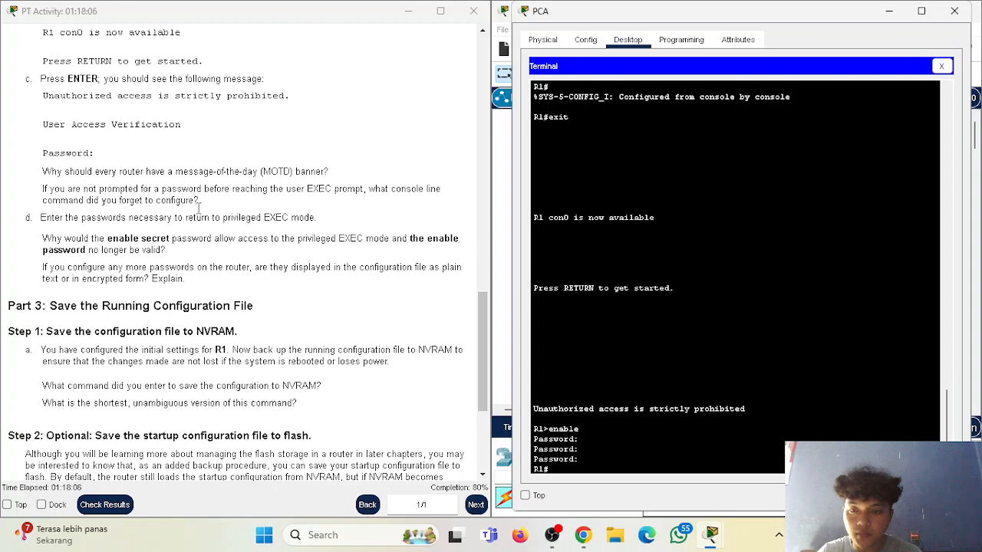
scroll(198, 209, down, 2)
drag(4, 219, 135, 220)
drag(201, 219, 208, 219)
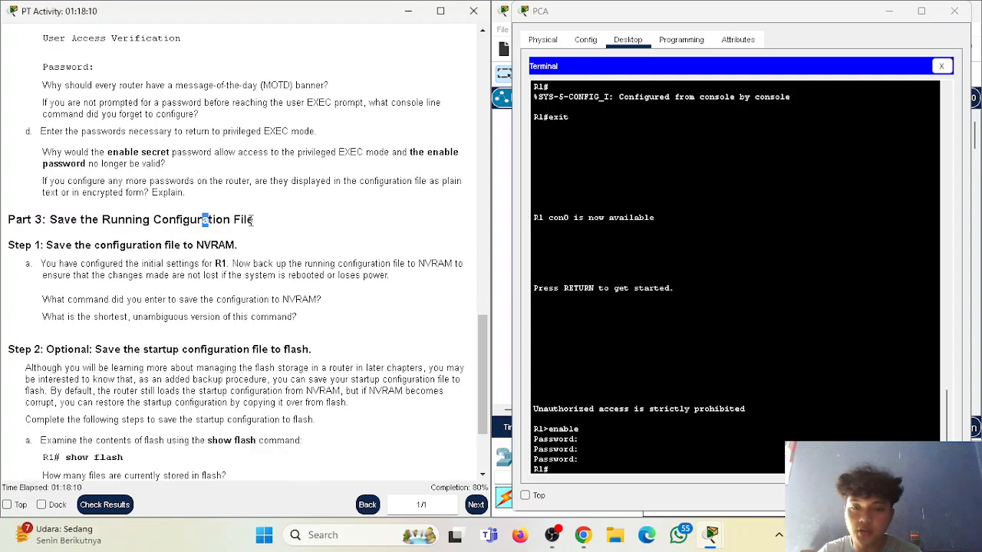
scroll(251, 220, down, 1)
drag(46, 200, 211, 201)
click(210, 231)
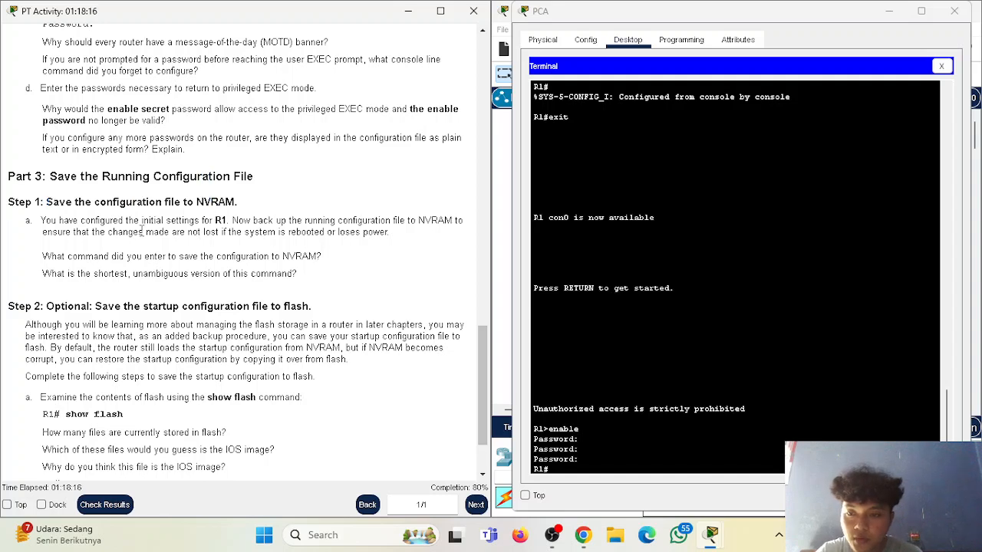
scroll(143, 230, down, 1)
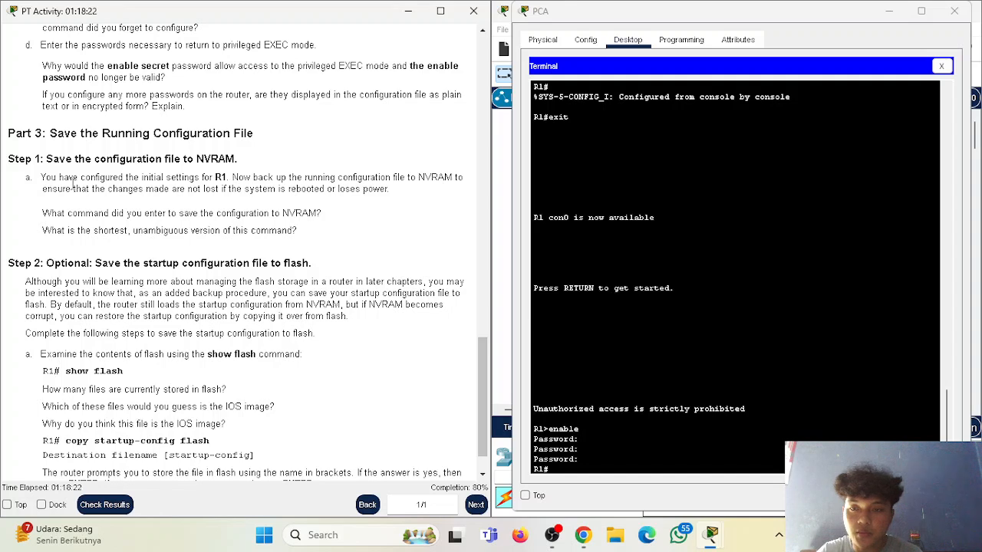
scroll(215, 228, down, 1)
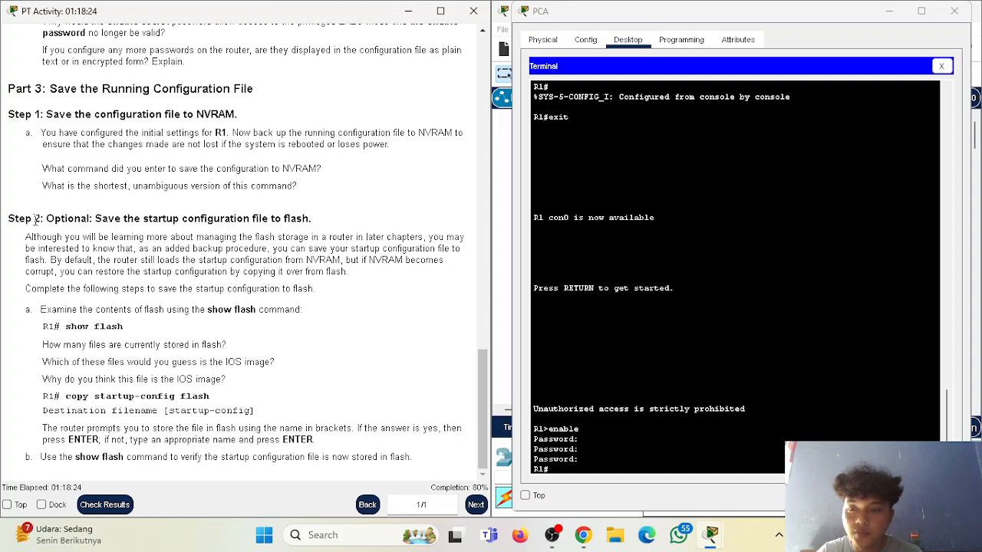
Read the optional Step 2 instructions on examining flash and saving the startup configuration file to it
drag(46, 219, 309, 220)
click(293, 236)
drag(26, 288, 314, 300)
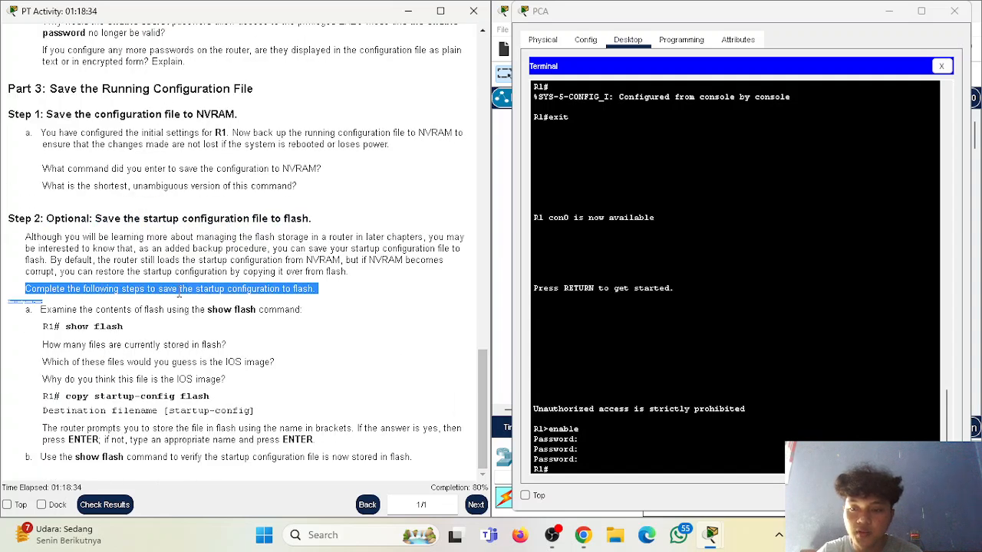
click(131, 344)
drag(41, 311, 133, 312)
drag(137, 310, 284, 312)
click(200, 344)
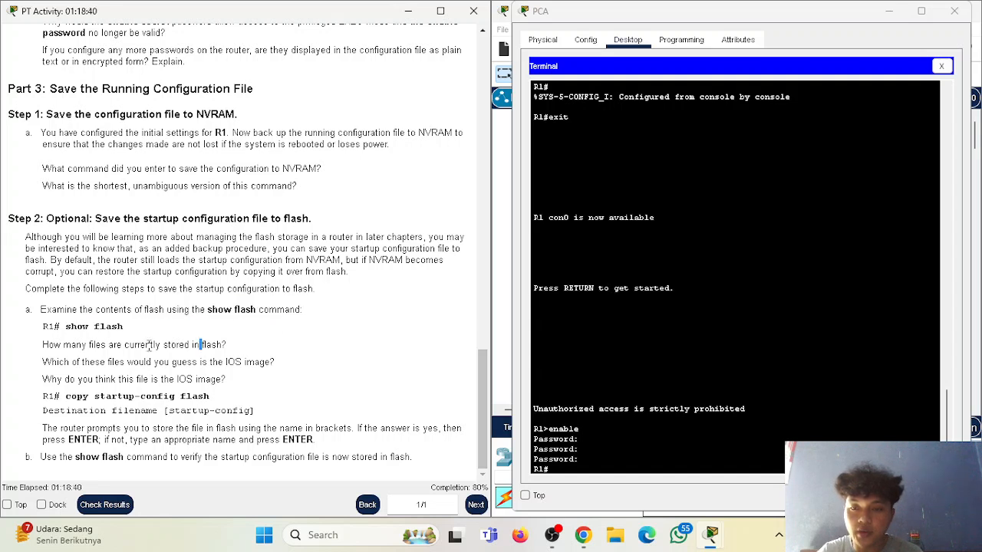
Run show flash on R1 and examine the list of files stored in flash
click(615, 464)
text(show flash)
key(Return)
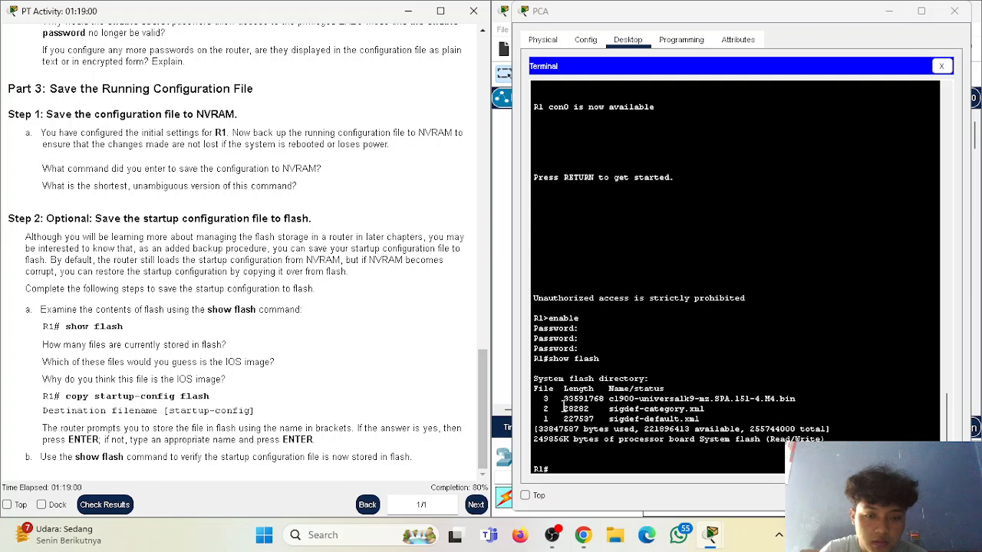
mouse_move(568, 398)
mouse_down()
mouse_move(599, 419)
mouse_move(569, 400)
mouse_up()
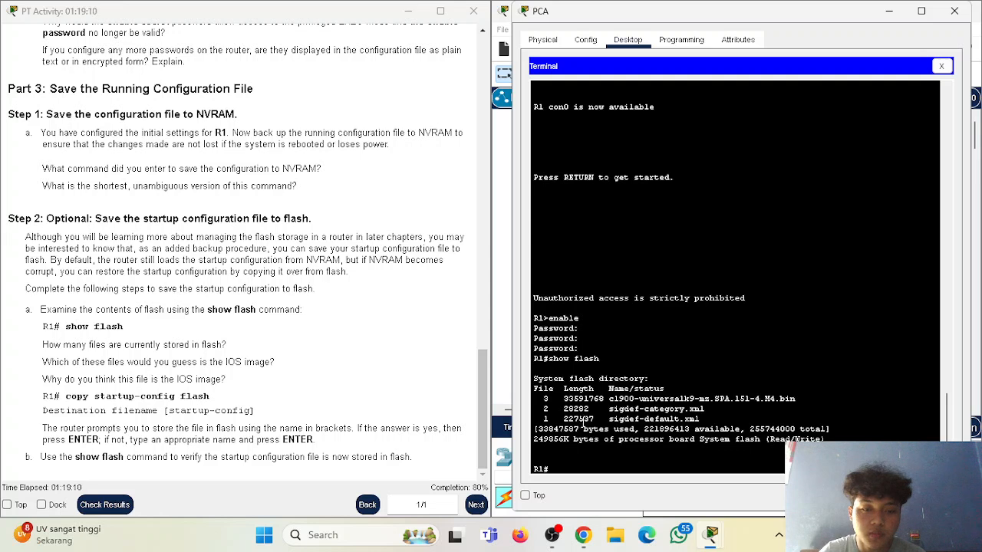
Examine the flash directory listing, checking the c1900-universalk9-mz.SPA.151-4.M4.bin entry and the sigdef XML files
drag(570, 380, 801, 401)
click(611, 400)
drag(609, 409, 699, 419)
click(624, 460)
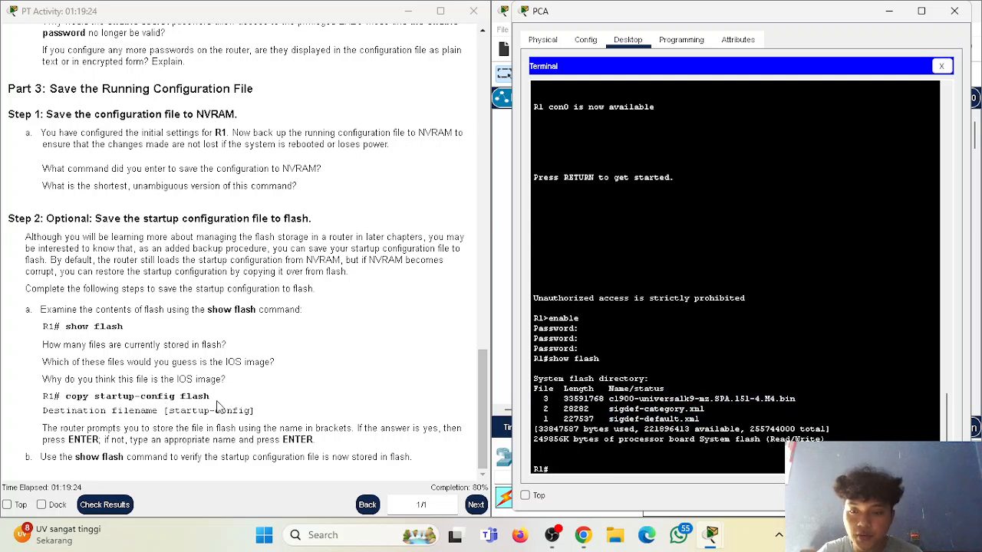
Copy R1's startup configuration to flash with copy startup-config flash, accepting the default destination filename startup-config
text(copy s)
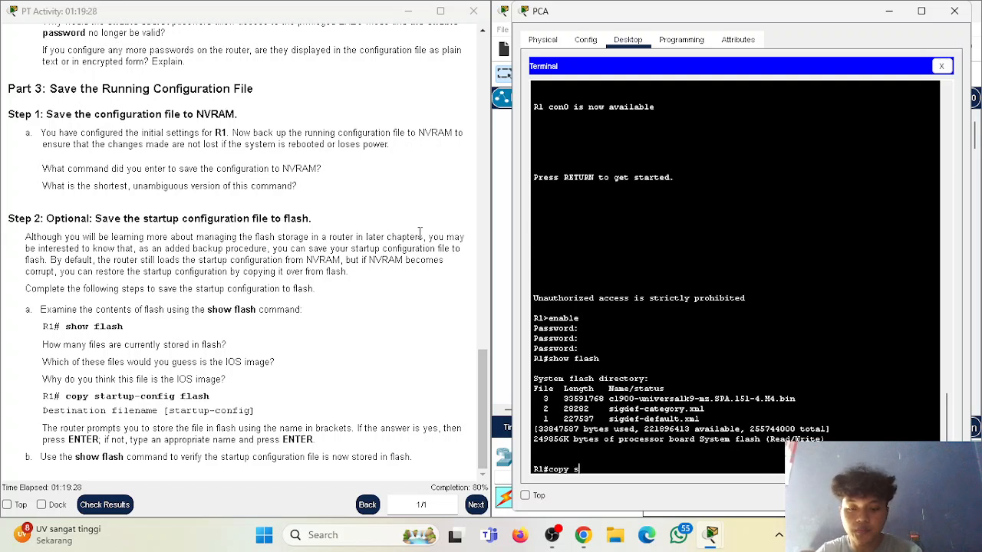
text(tartup-config)
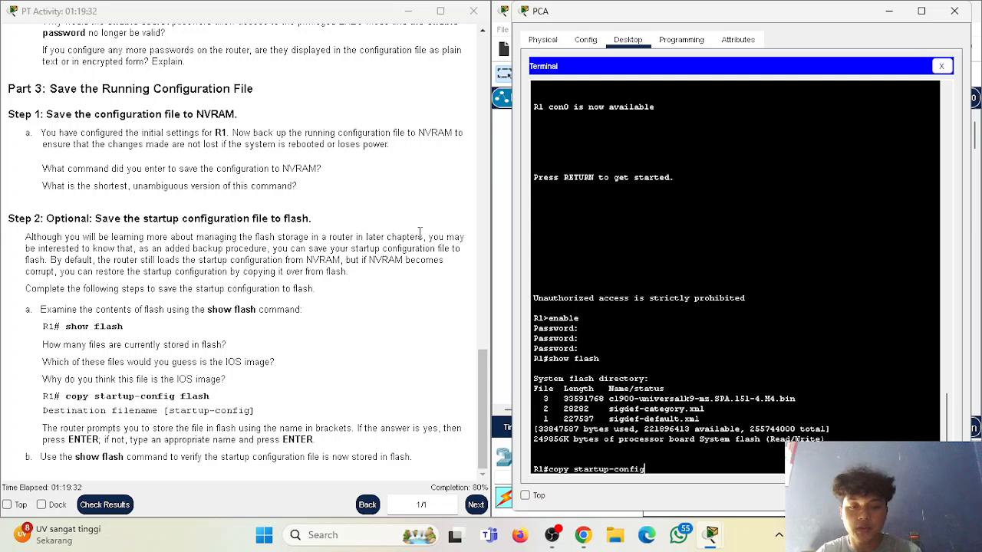
text( flash)
key(Return)
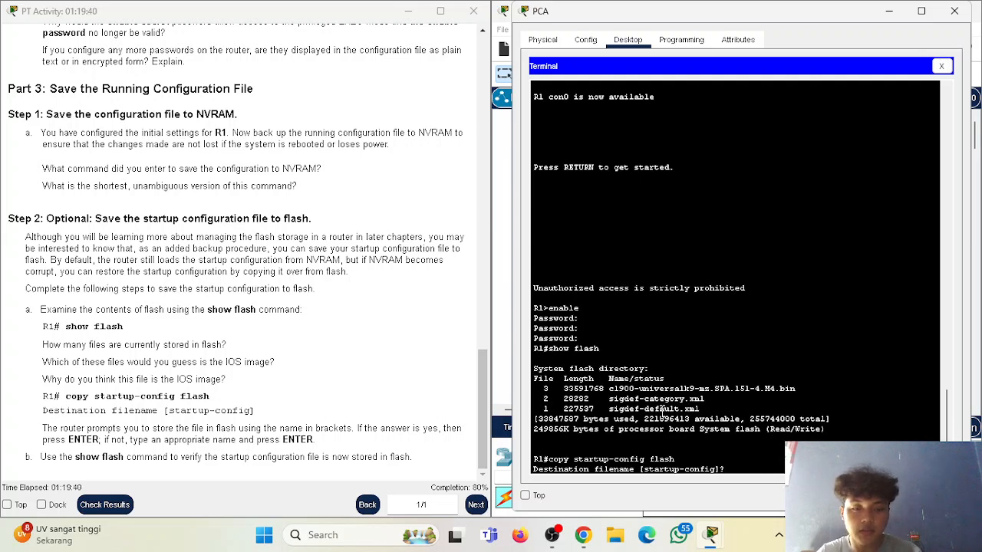
key(Return)
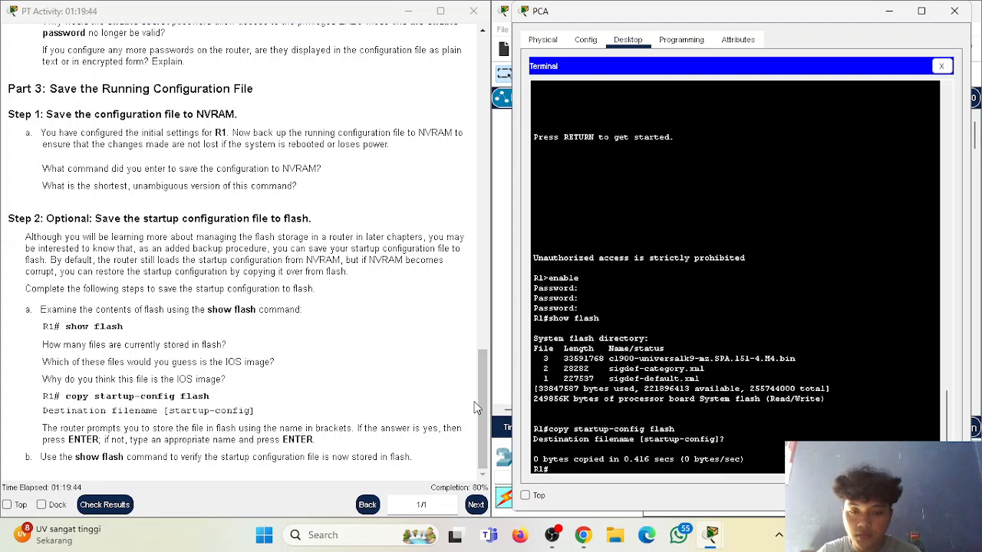
Read the instruction on verifying the saved file and run show flash on R1 to list the flash contents
drag(41, 457, 375, 457)
click(374, 453)
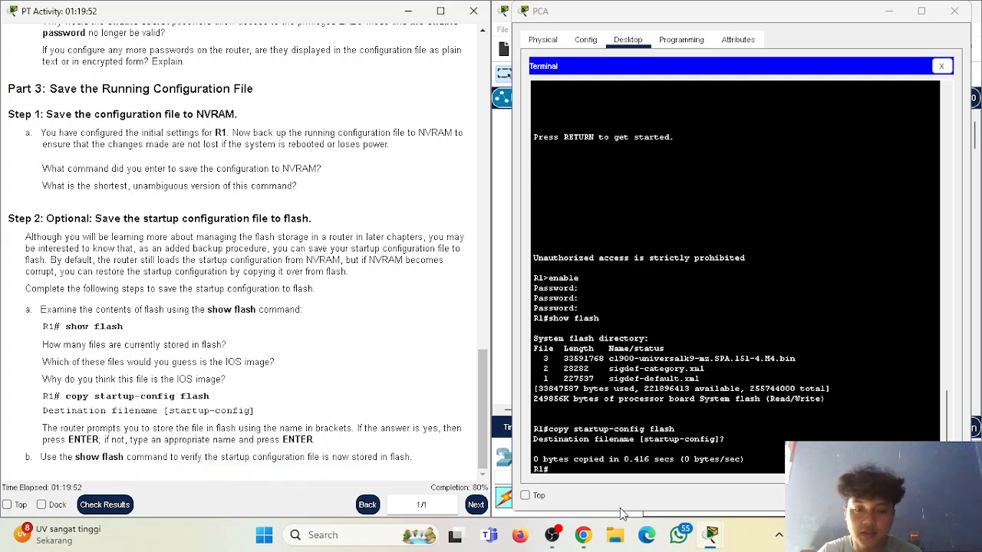
click(584, 469)
key(Up)
key(Up)
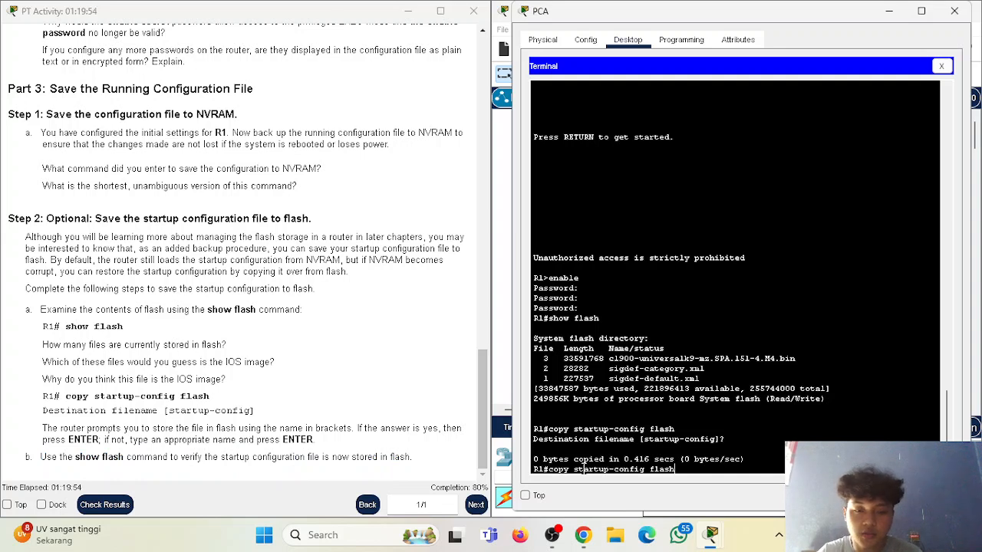
key(Return)
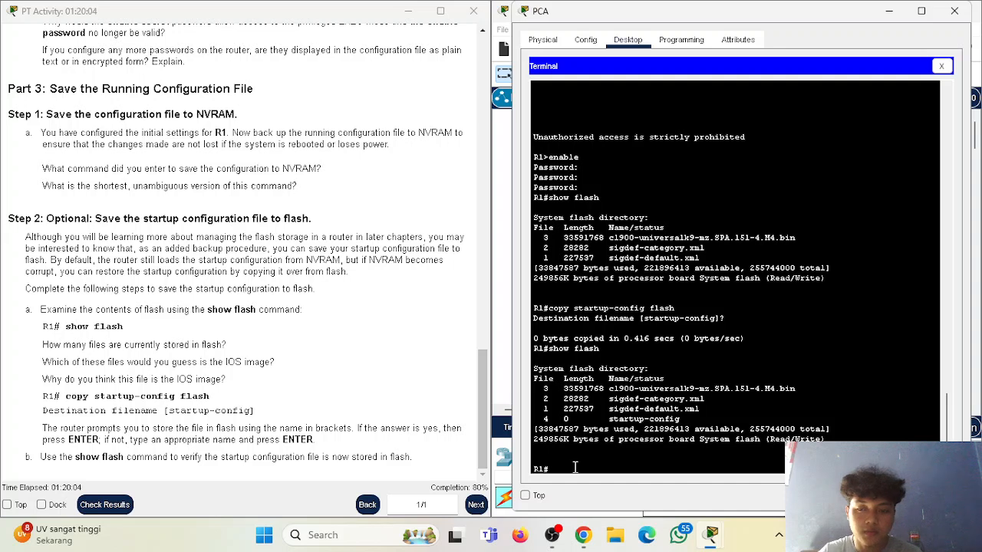
Enter global configuration mode on R1 with configure terminal and try running show flash there
key(Return)
text(configure )
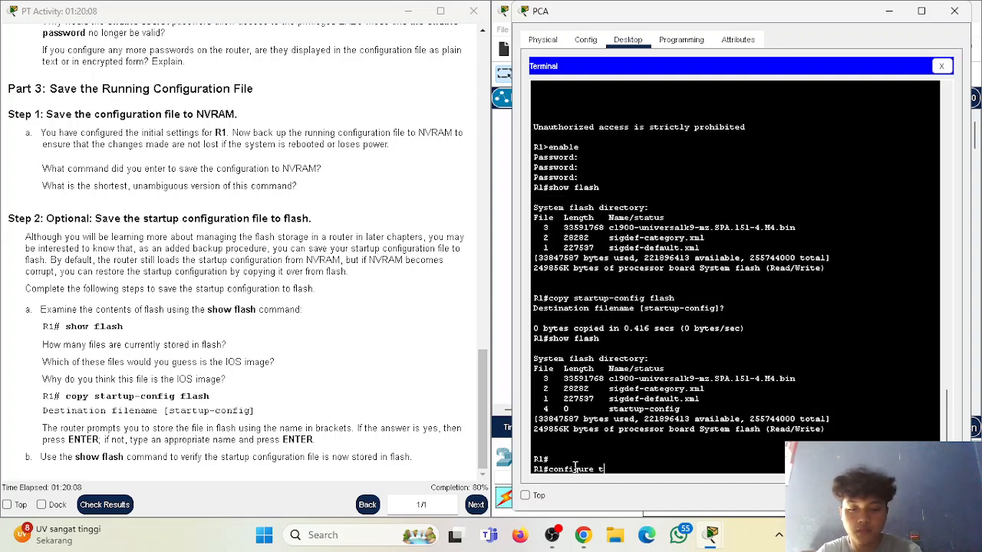
text(terminal)
key(Return)
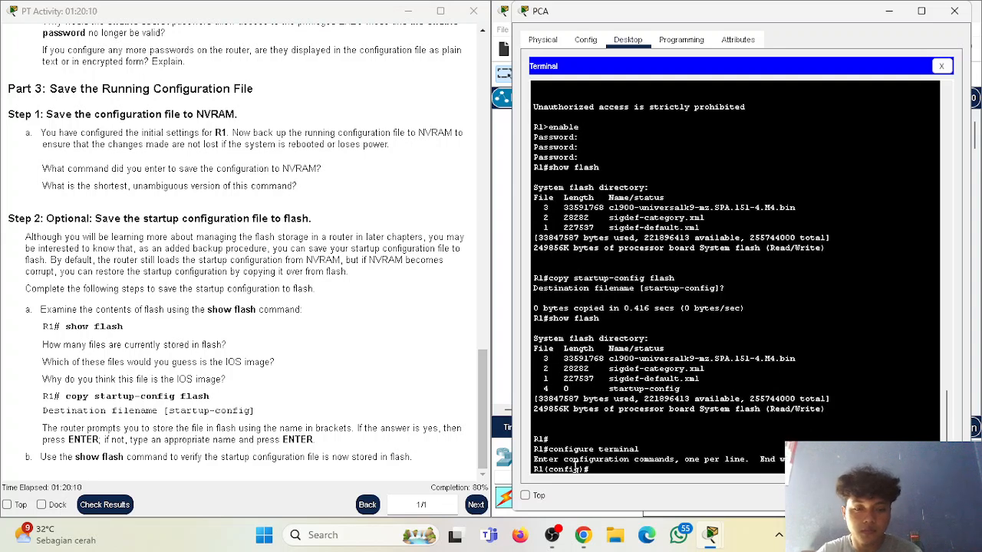
text(show)
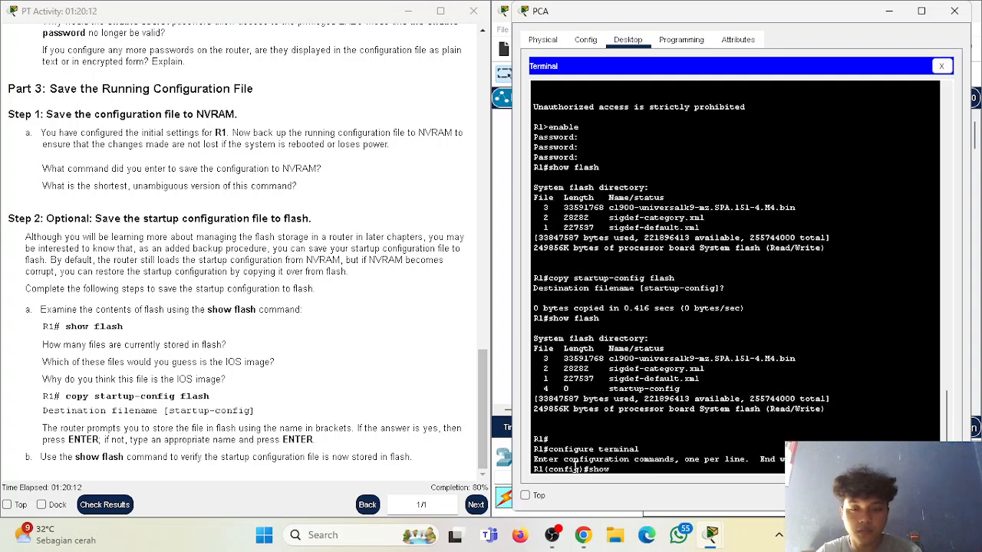
text( flash)
key(Return)
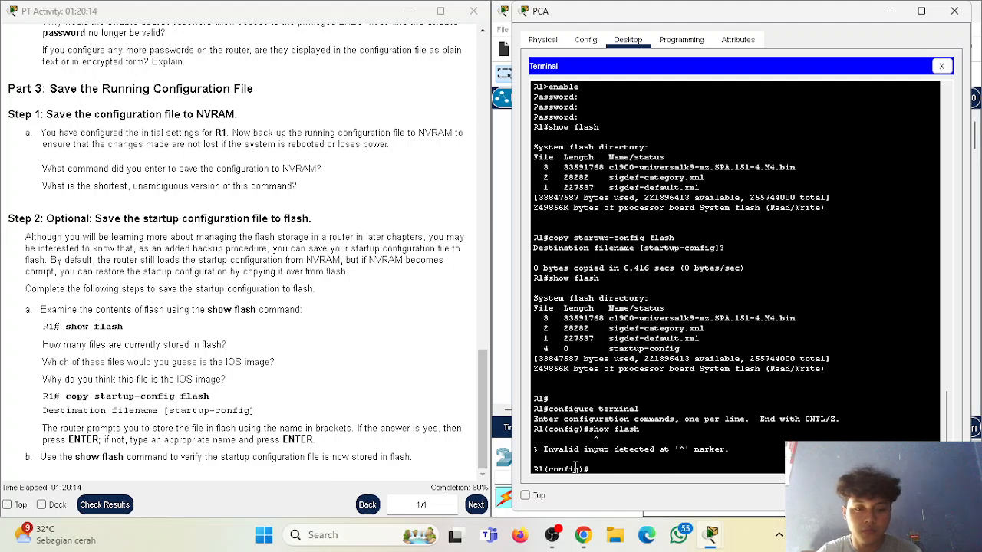
Exit global configuration mode on R1 and run show flash from privileged EXEC mode to check for startup-config
key(Up)
key(Left)
key(Left)
key(Left)
key(Left)
key(Left)
key(Left)
key(Left)
key(Left)
key(Left)
key(Left)
key(BackSpace)
key(BackSpace)
key(BackSpace)
key(BackSpace)
key(BackSpace)
key(BackSpace)
key(BackSpace)
key(BackSpace)
key(BackSpace)
text(exit)
key(Return)
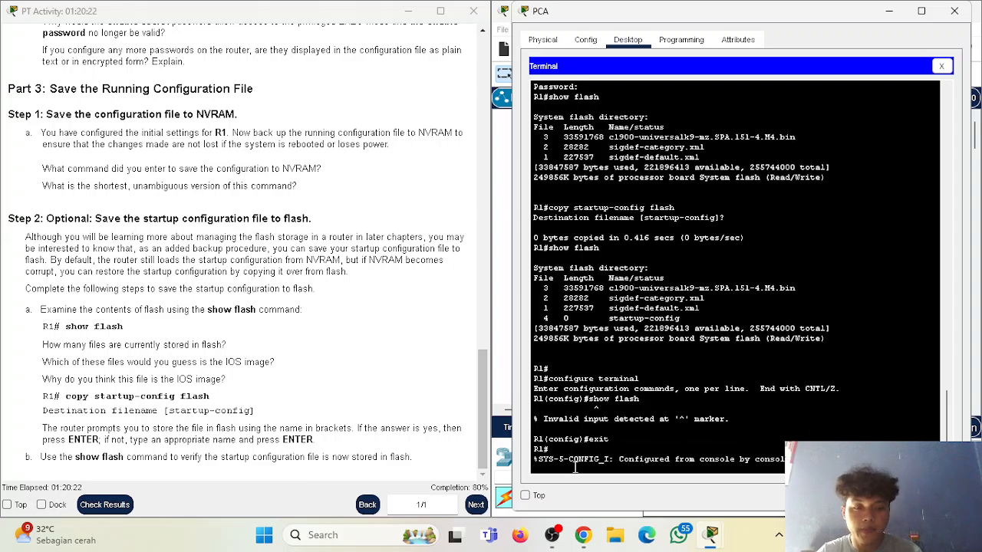
text(show flash)
key(Return)
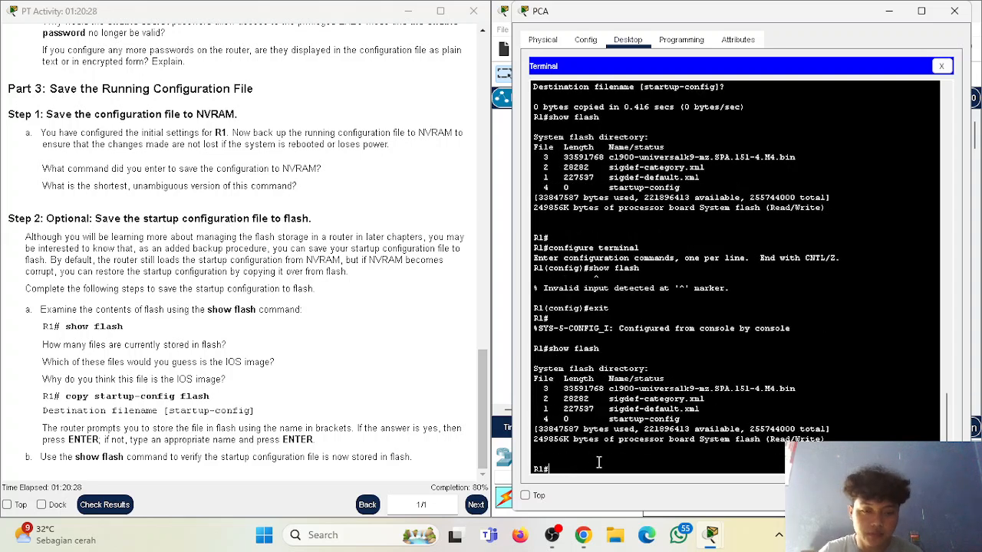
click(586, 467)
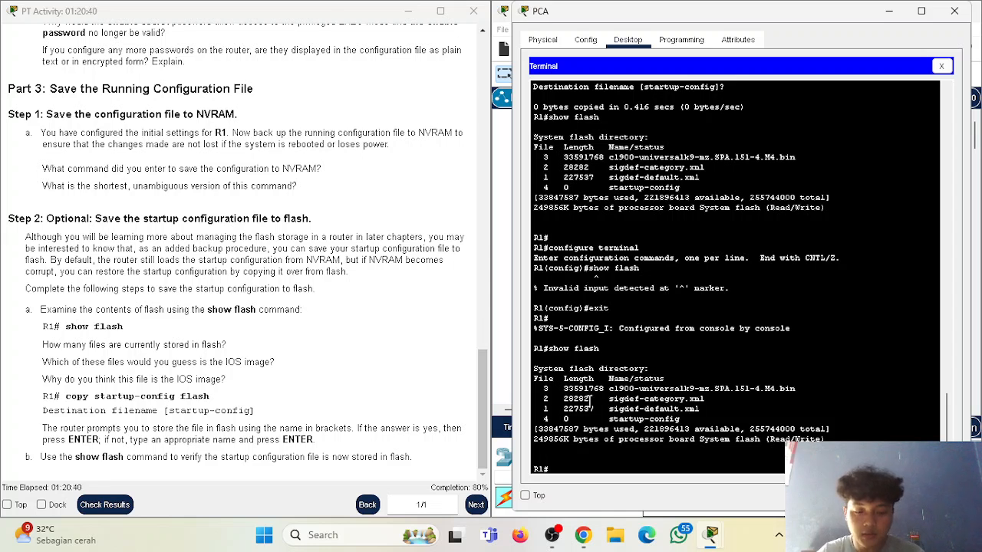
Try the login command in R1's global configuration mode and return to privileged EXEC mode
text(confi)
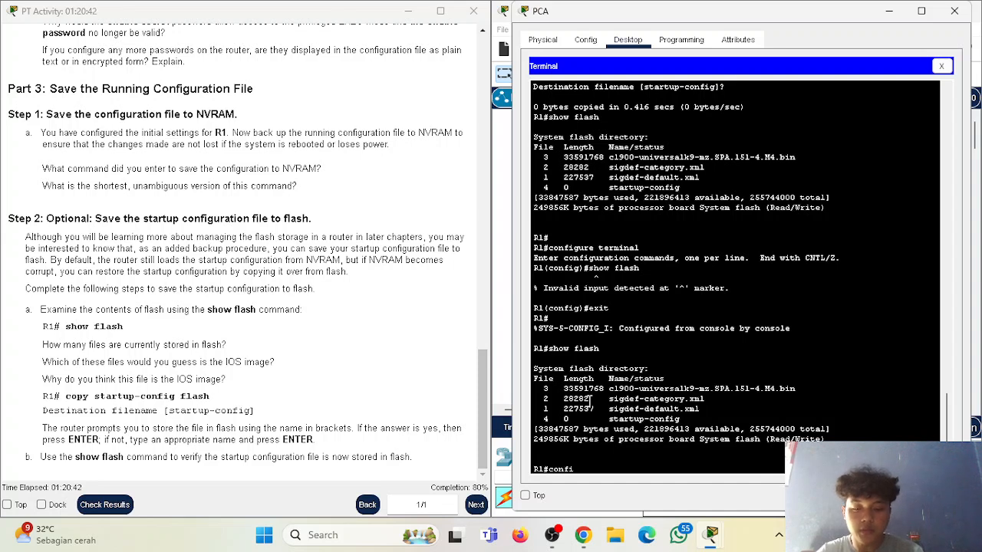
text(gure terminal)
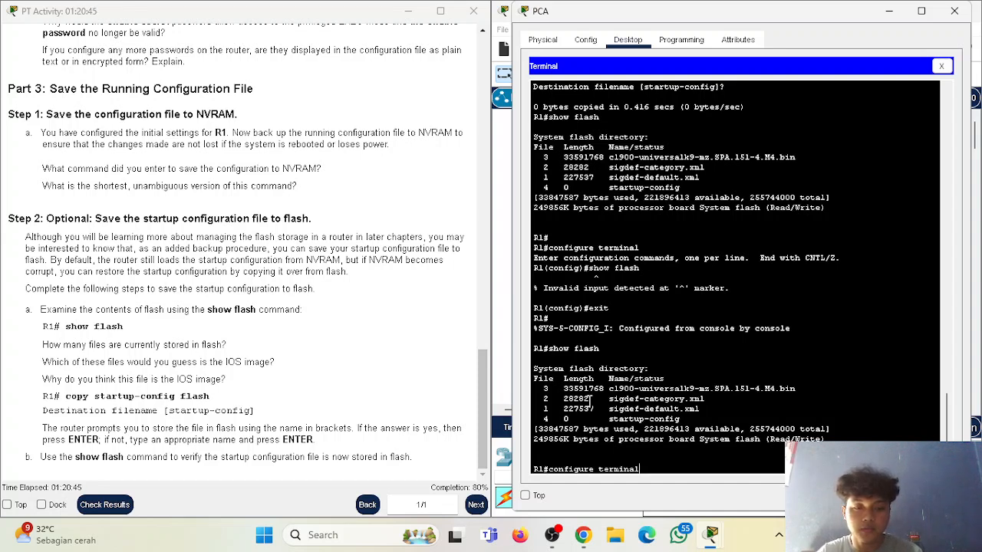
key(Return)
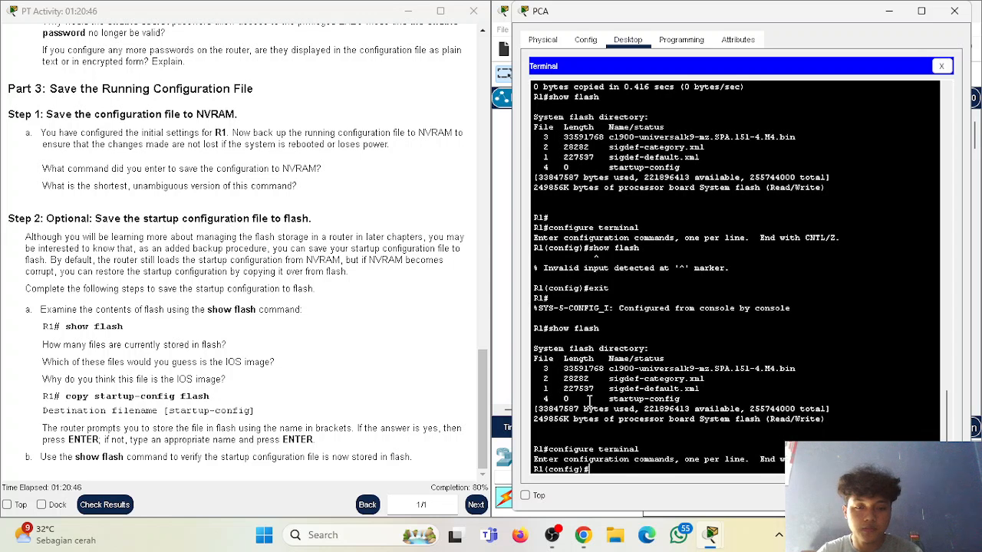
text(login)
key(Return)
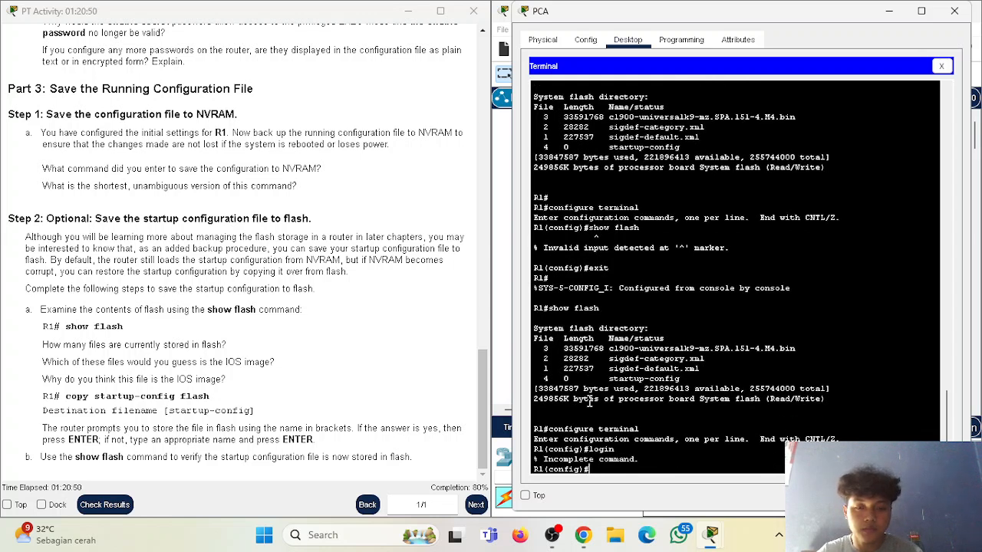
text(exit)
key(Return)
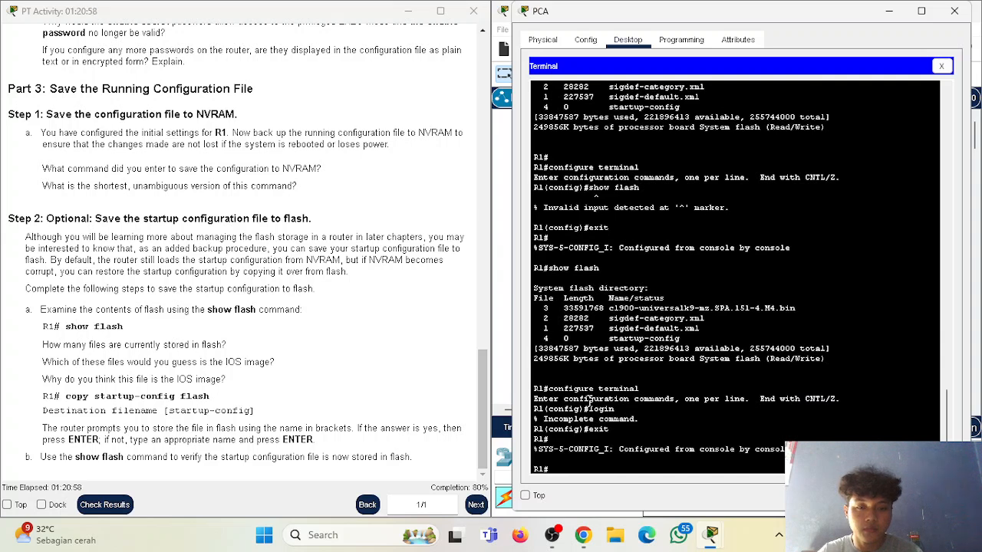
text(enable)
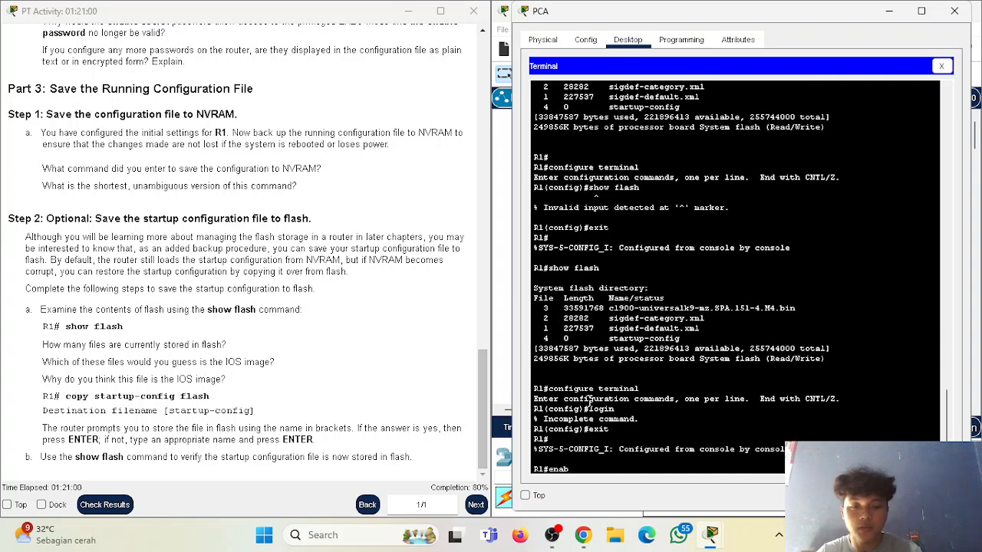
key(Return)
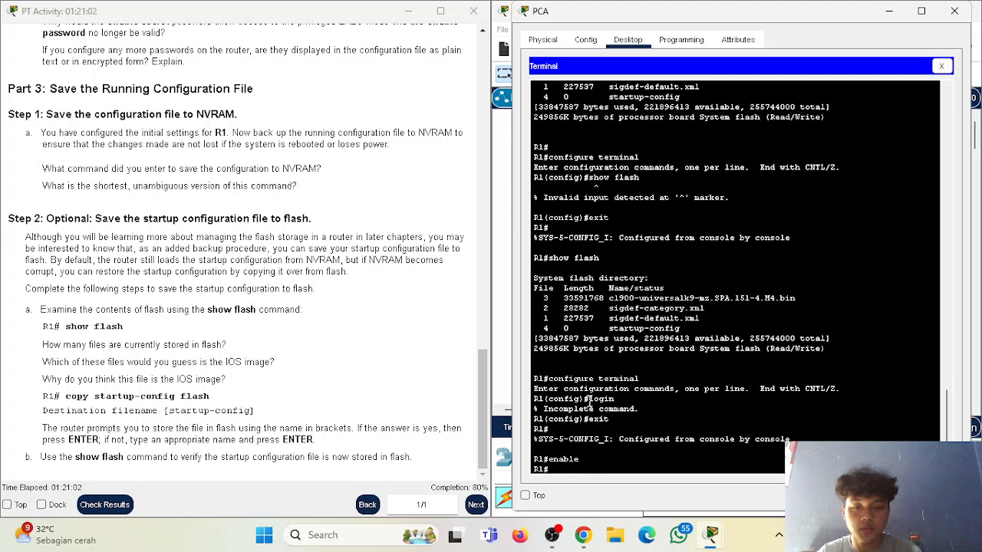
text(configure terminal)
key(Return)
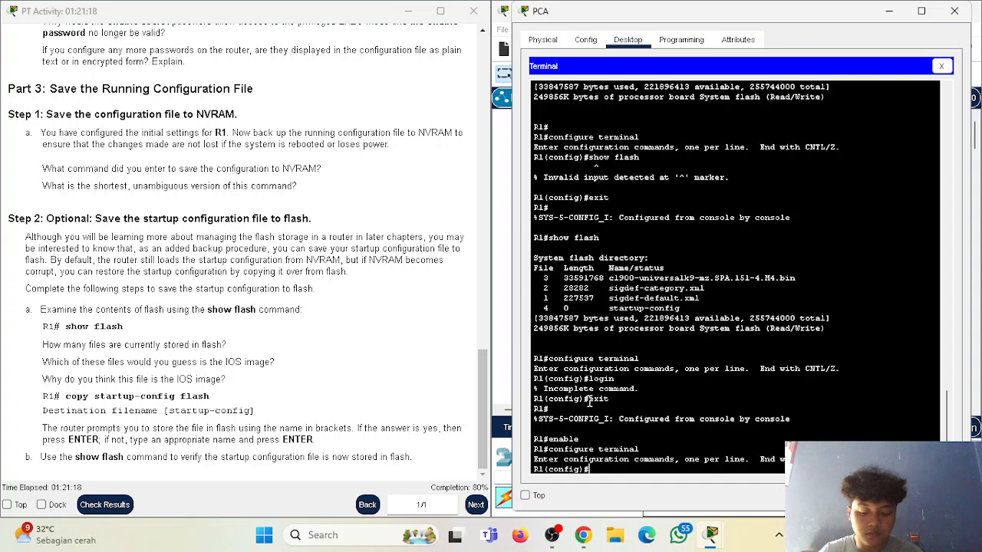
text(exit)
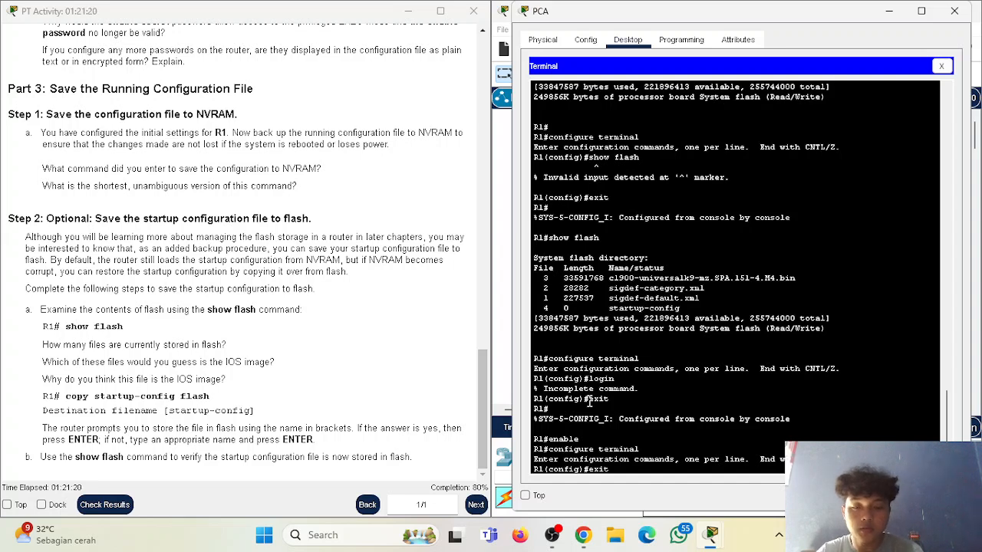
key(Return)
Display R1's running configuration with the show running-config command, correcting the spelling of the command
text(show runnin)
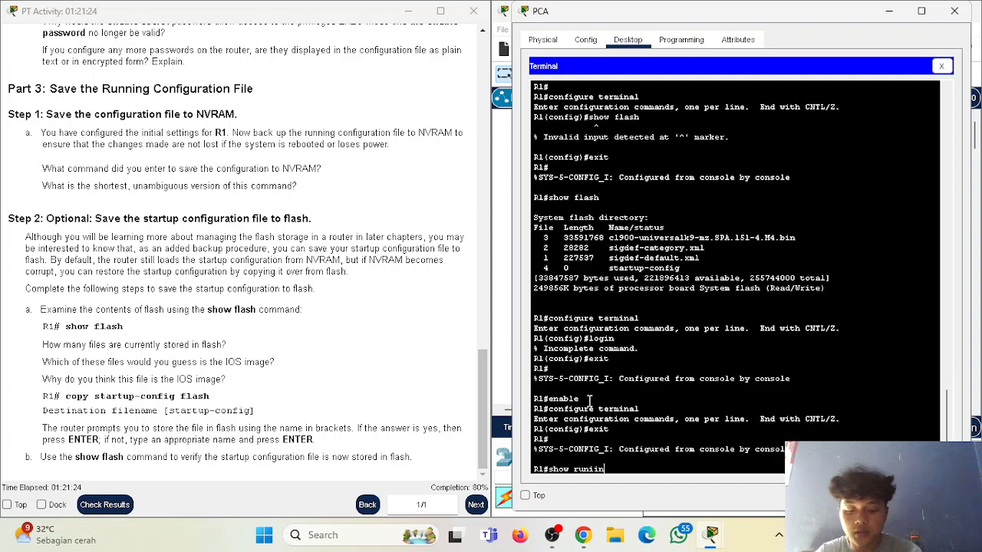
text(g-config)
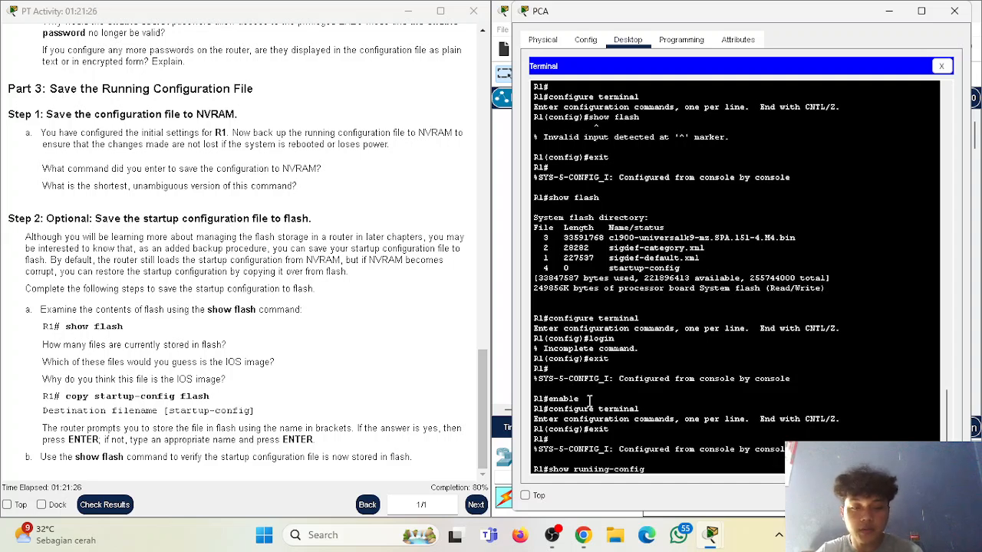
key(Return)
key(Return)
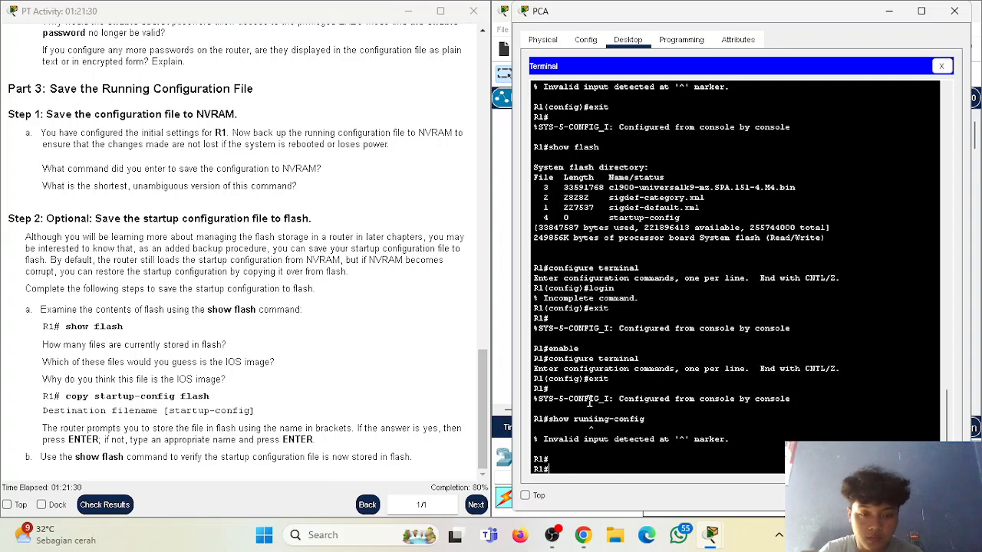
key(Up)
key(Left)
key(Left)
key(BackSpace)
key(Return)
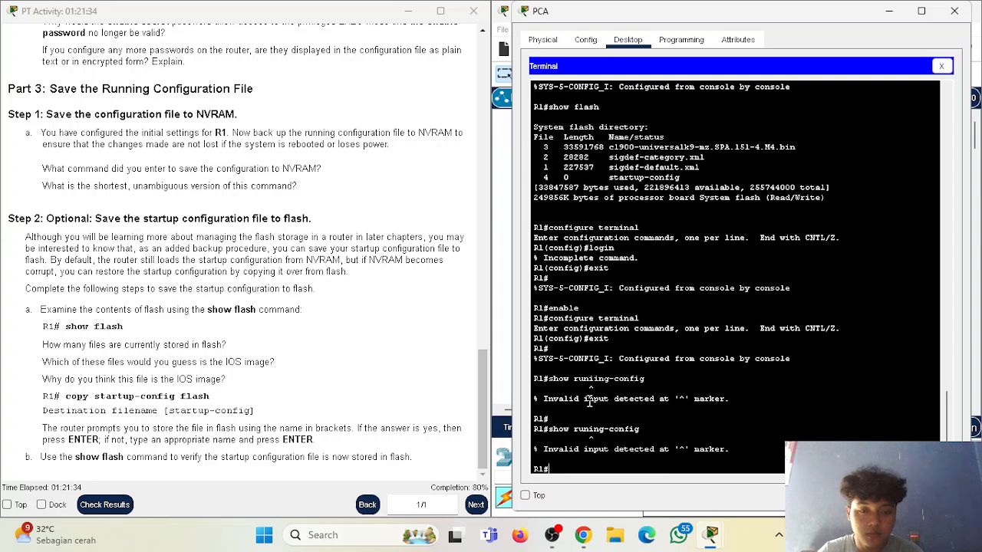
key(Up)
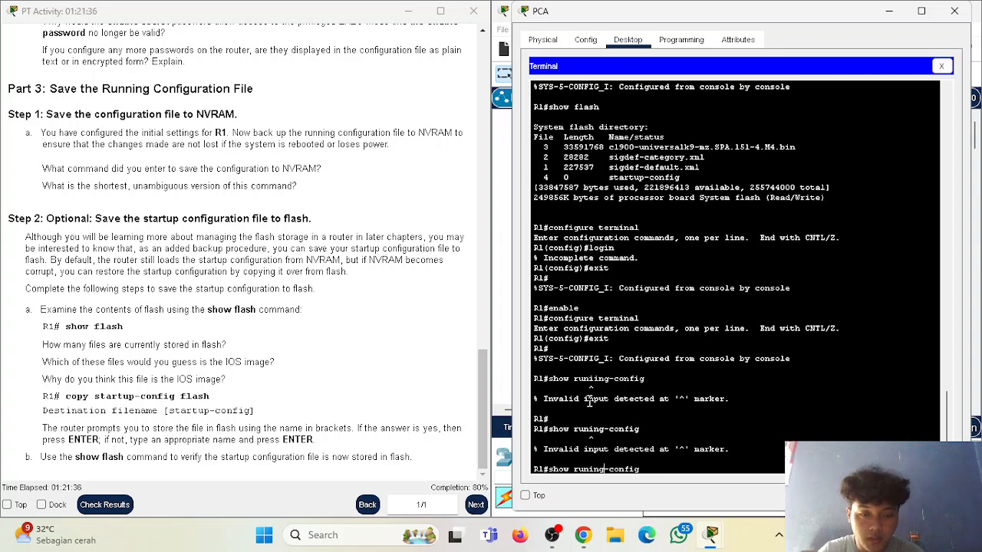
text(n)
key(Return)
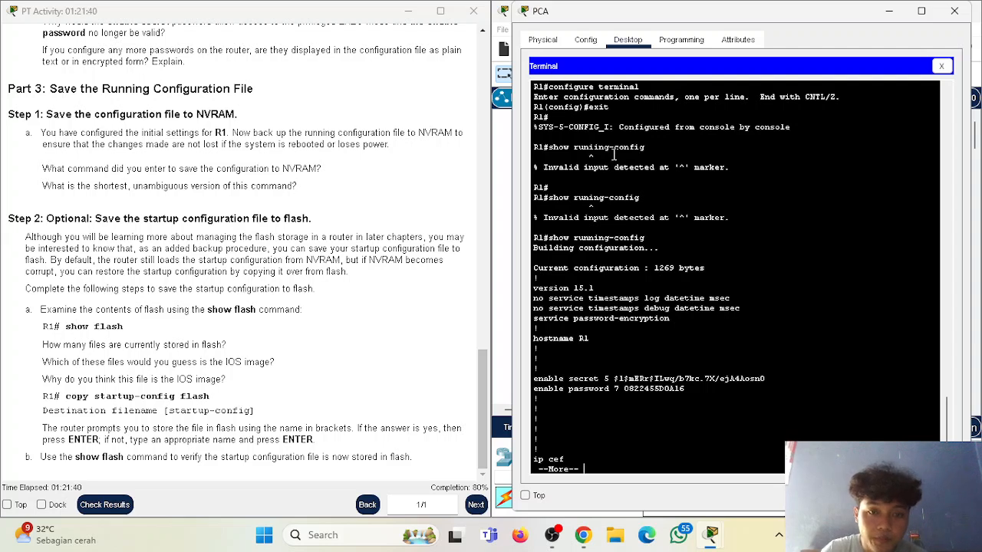
Check the hostname in the running configuration and page through the remaining output to its end
double_click(585, 335)
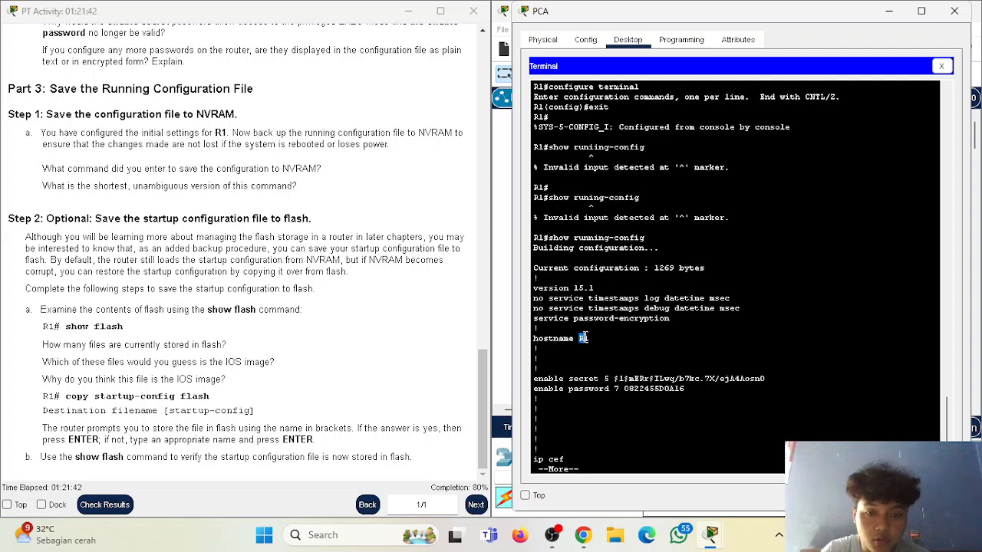
key(space)
key(space)
key(space)
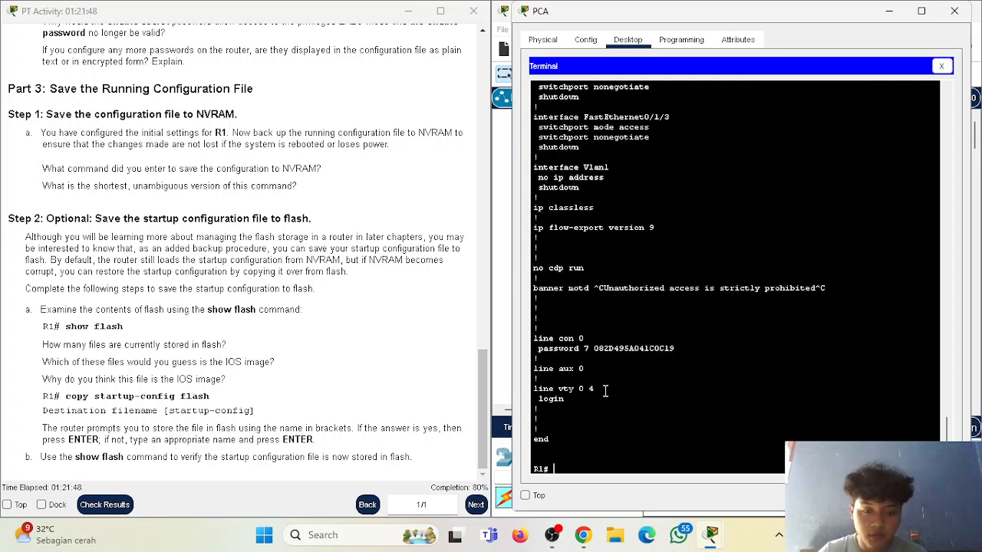
End R1's console session, start a new one and enter privileged EXEC mode with the enable secret password
text(exit)
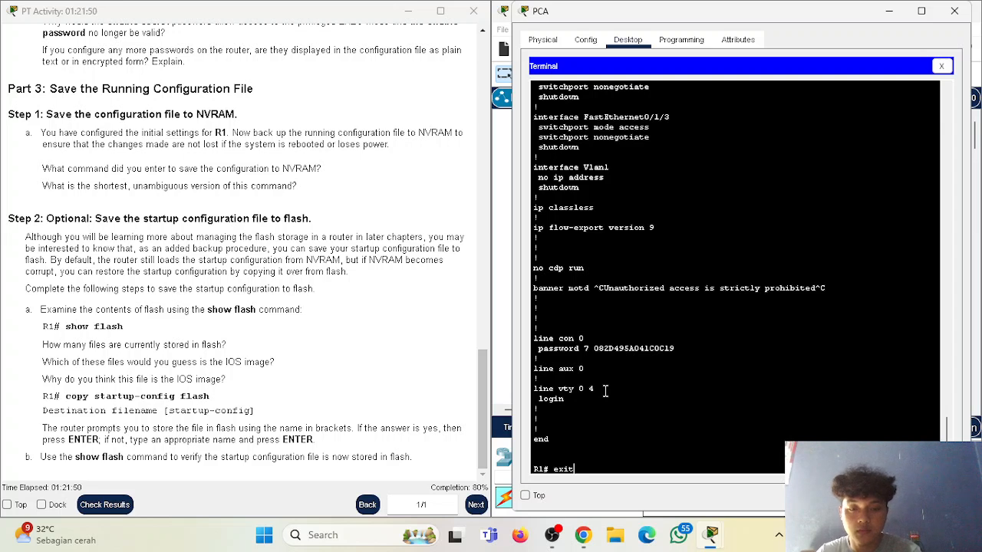
key(Return)
key(Return)
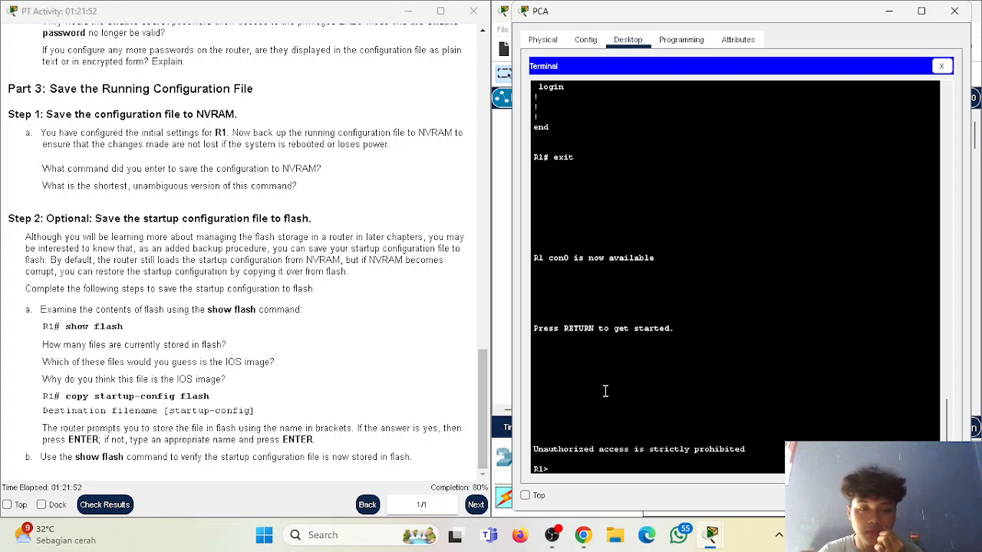
text(enable)
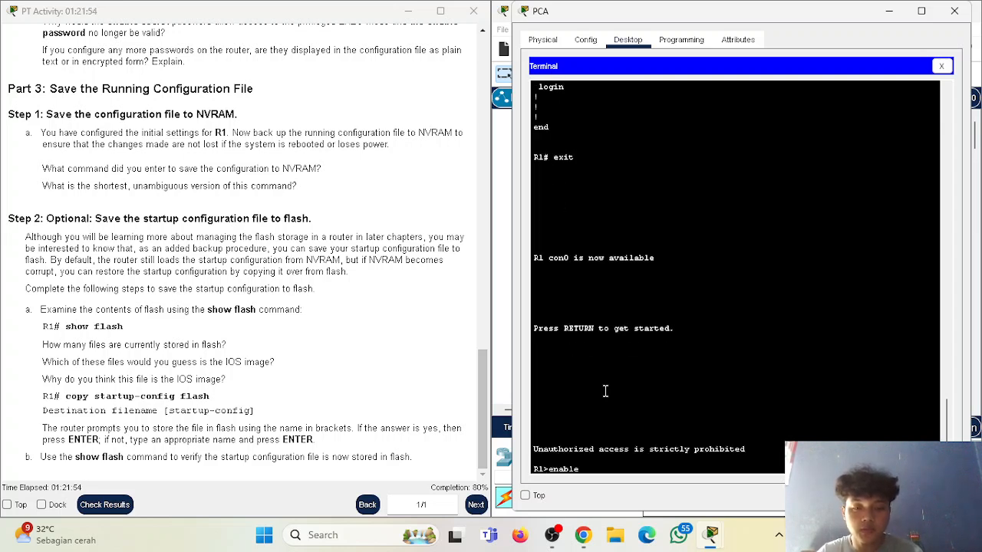
key(Return)
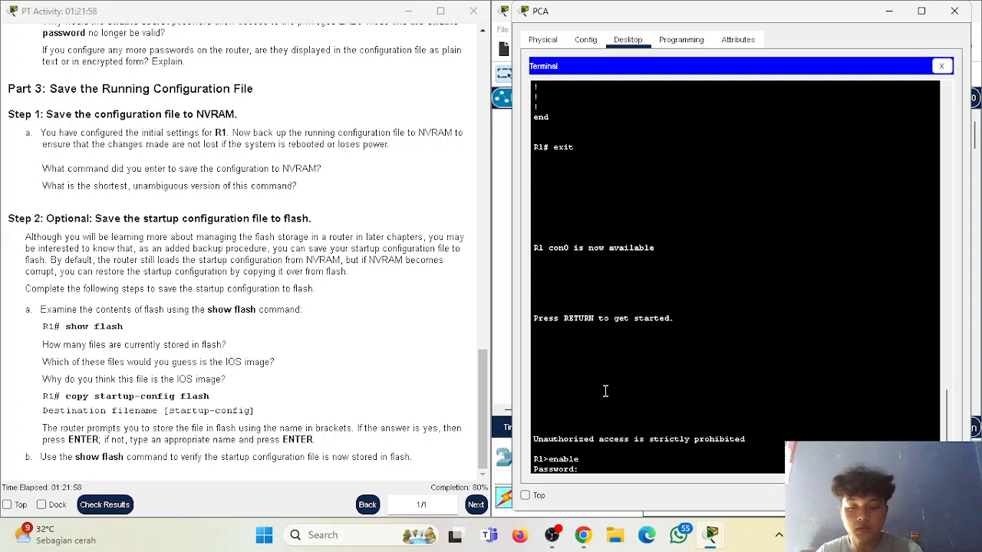
key(Return)
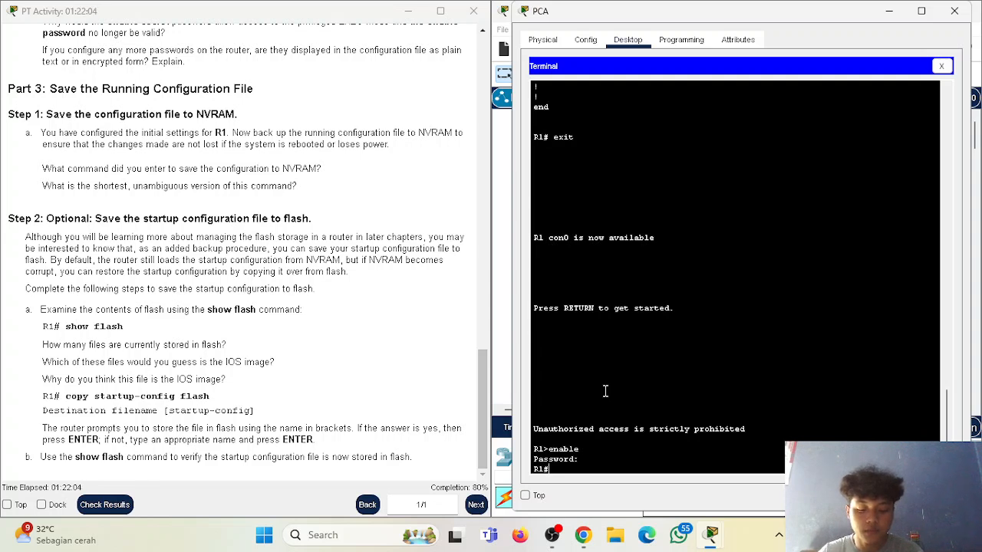
text(copy startup-config f)
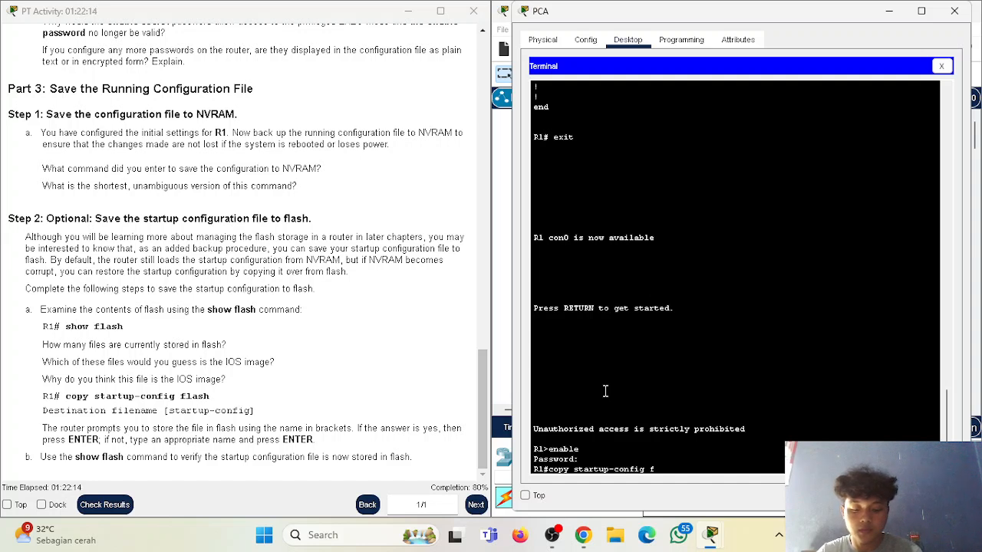
key(BackSpace)
key(BackSpace)
key(BackSpace)
key(BackSpace)
key(BackSpace)
key(BackSpace)
key(BackSpace)
key(BackSpace)
key(BackSpace)
key(BackSpace)
key(BackSpace)
key(BackSpace)
key(BackSpace)
key(BackSpace)
key(BackSpace)
key(BackSpace)
key(BackSpace)
key(BackSpace)
key(BackSpace)
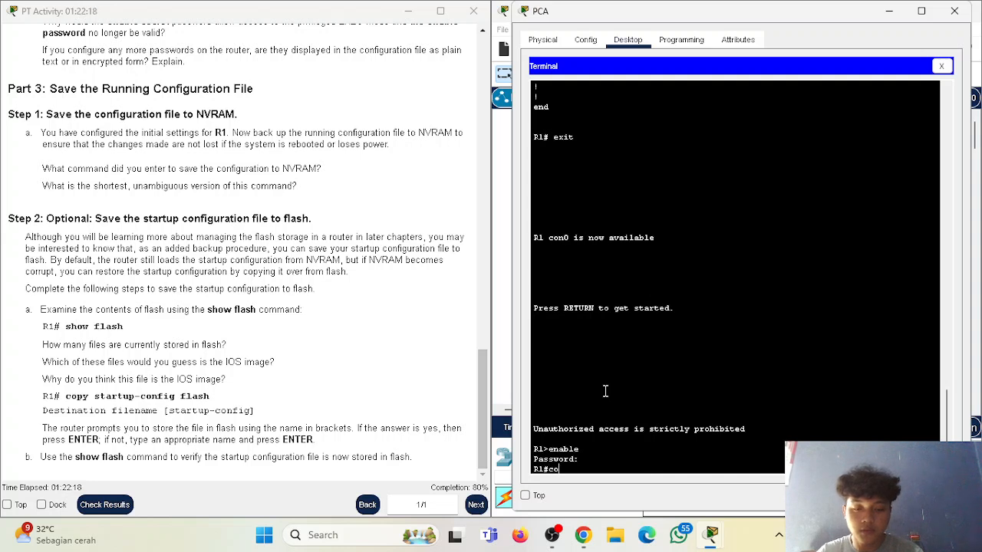
Save R1's running configuration to NVRAM with copy running-config startup-config, accepting the default destination filename, and review the command output
text(copy startup)
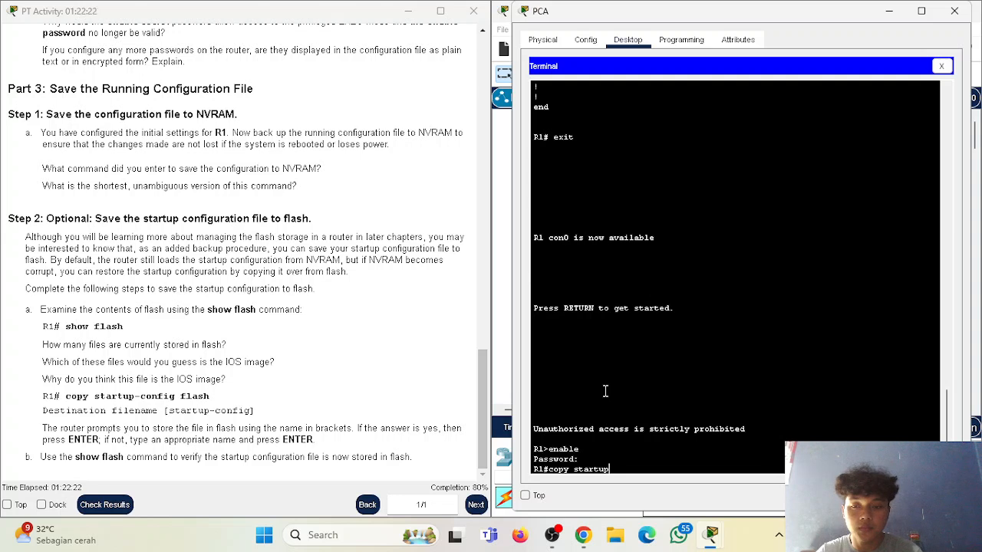
key(BackSpace)
key(BackSpace)
key(BackSpace)
key(BackSpace)
key(BackSpace)
key(BackSpace)
key(BackSpace)
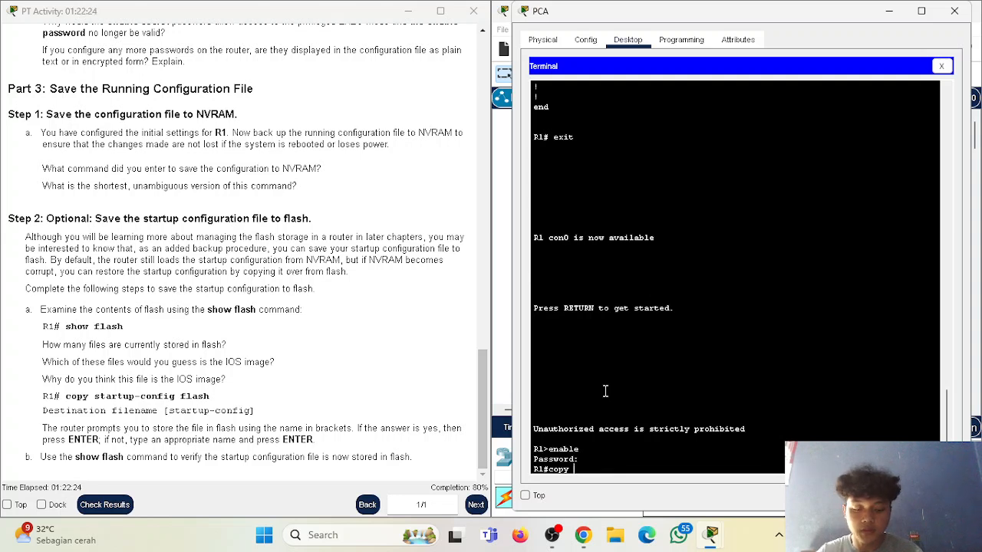
text(running)
key(BackSpace)
text(-)
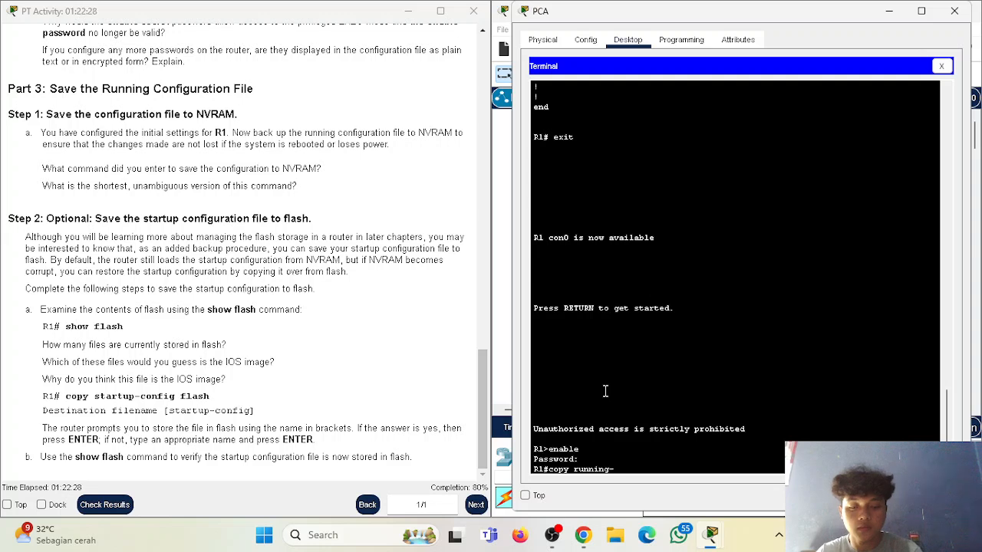
text(config startup-confi)
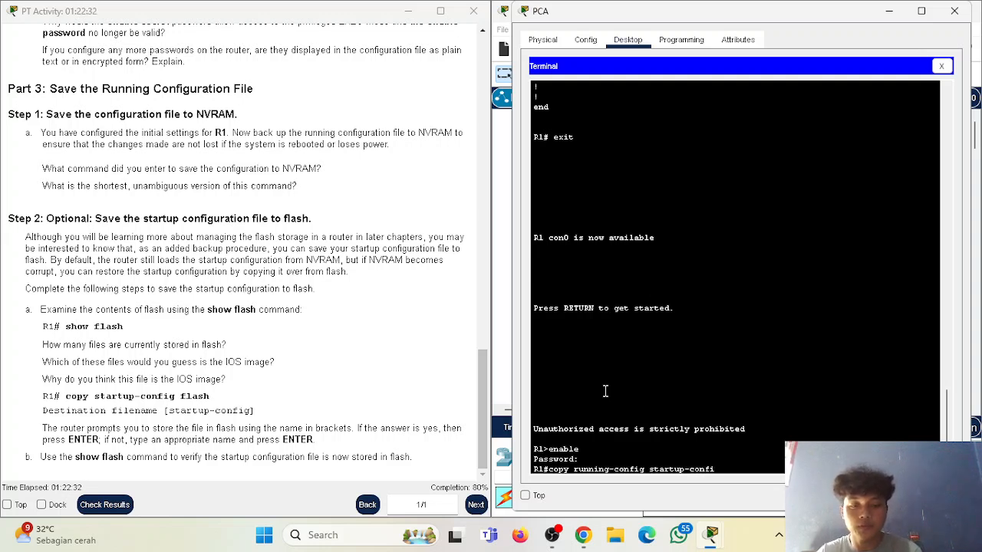
text(g)
key(Return)
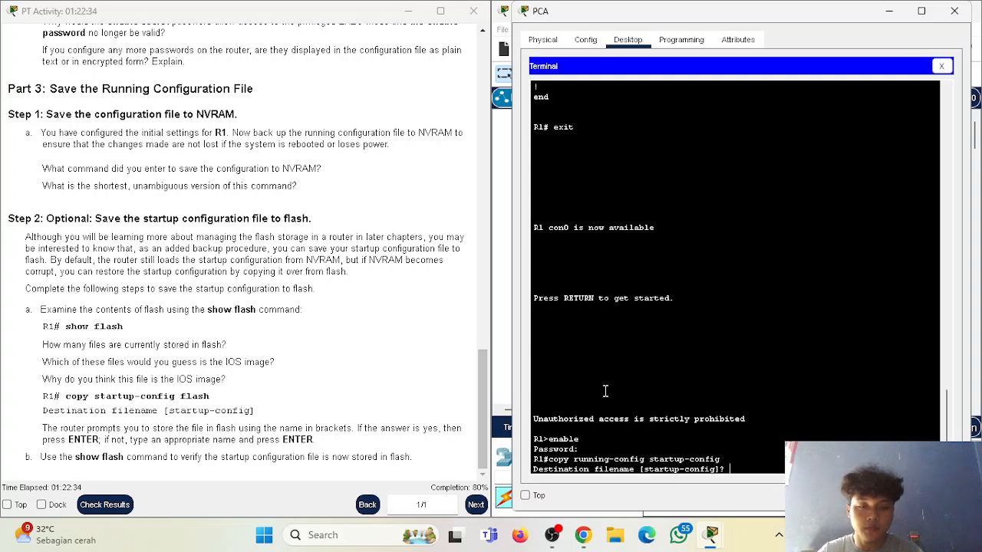
key(Return)
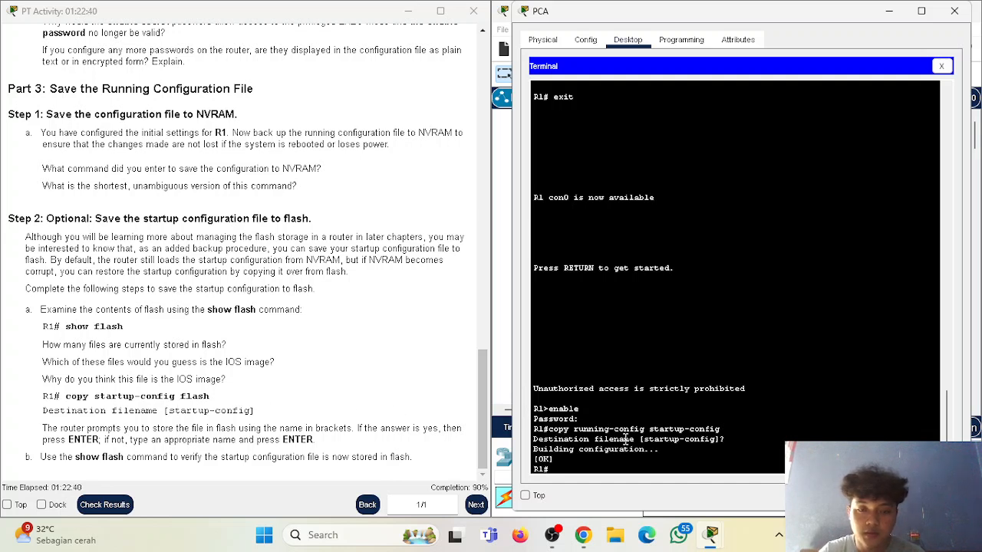
drag(568, 442, 706, 443)
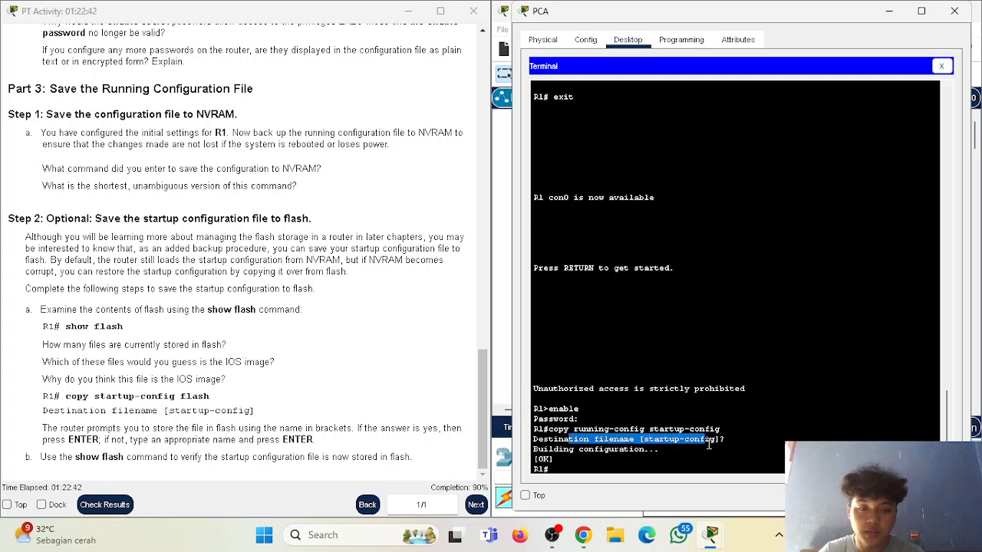
drag(544, 451, 635, 451)
click(548, 463)
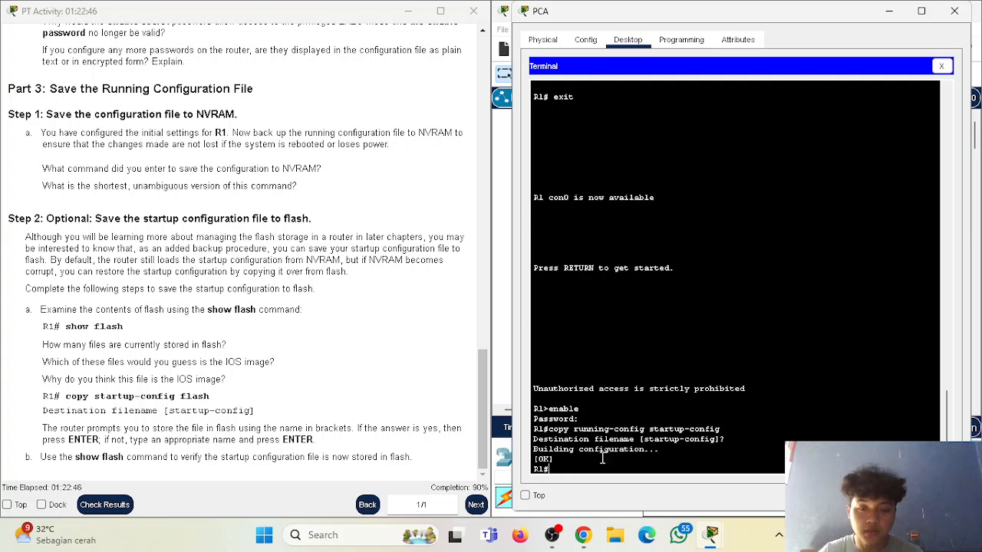
Back up the startup configuration to flash with copy startup-config flash, accepting the default filename and overwriting the existing file
text(enable)
key(Down)
key(Down)
text(s)
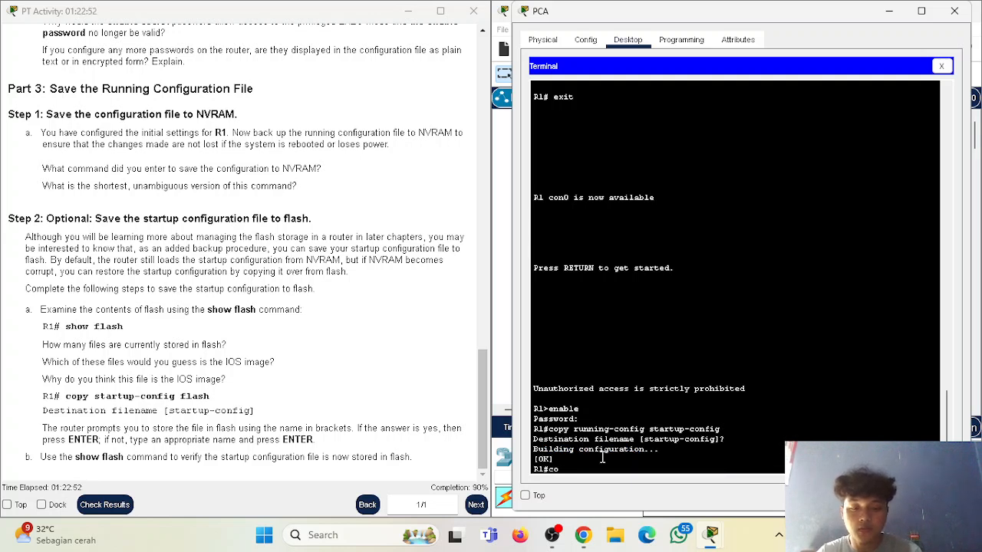
text(tartu)
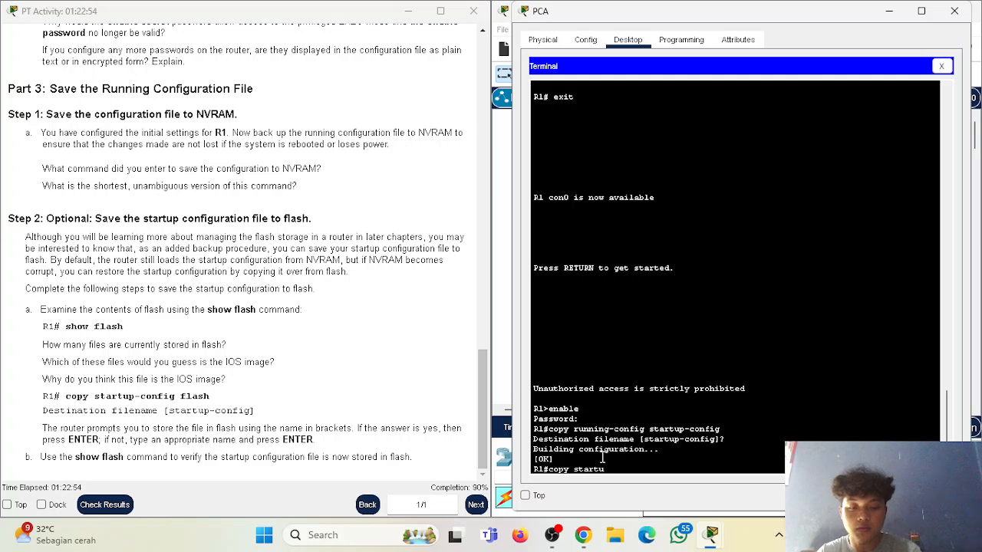
text(p-config flash)
key(Return)
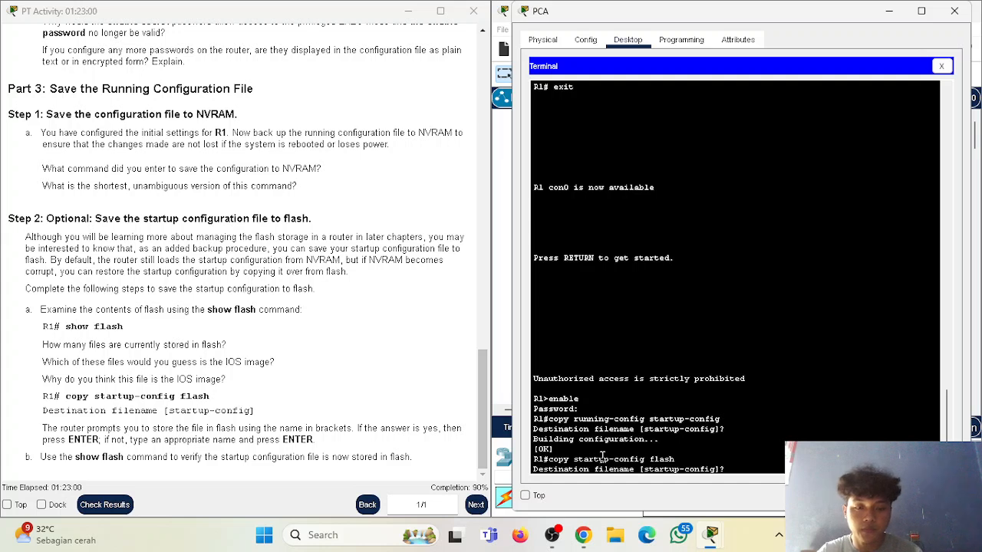
key(Return)
key(Return)
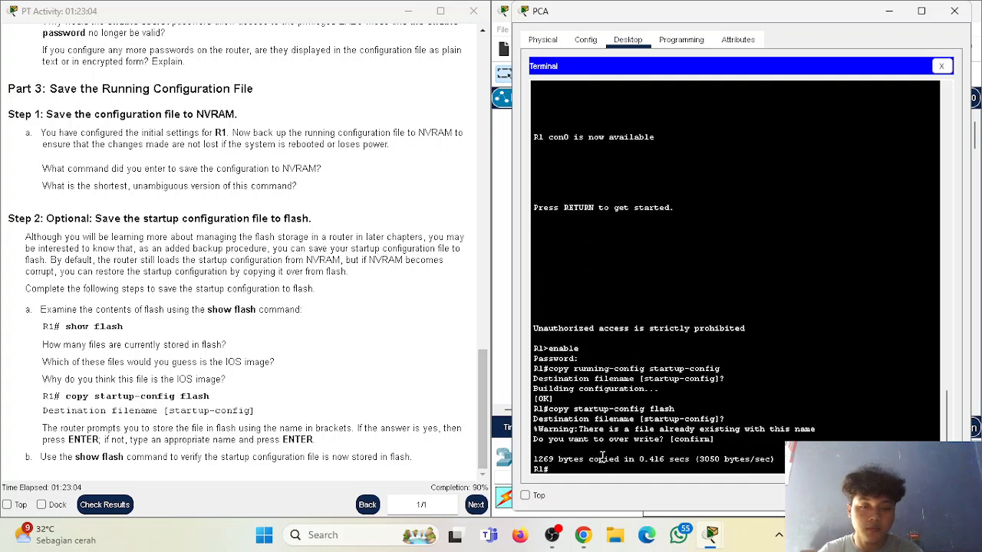
Run show flash on R1 to verify that the startup-config file is stored in flash
text(show)
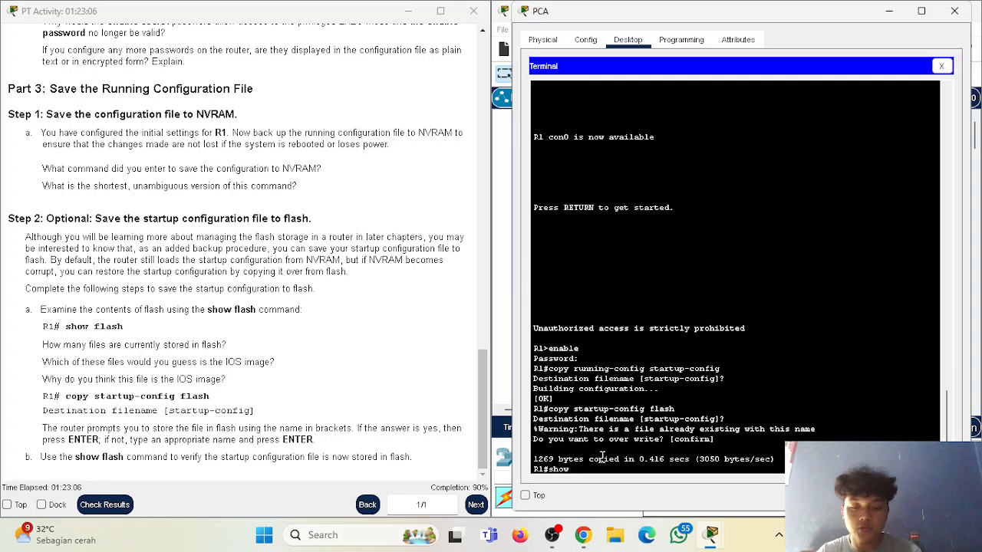
text( flash)
key(Return)
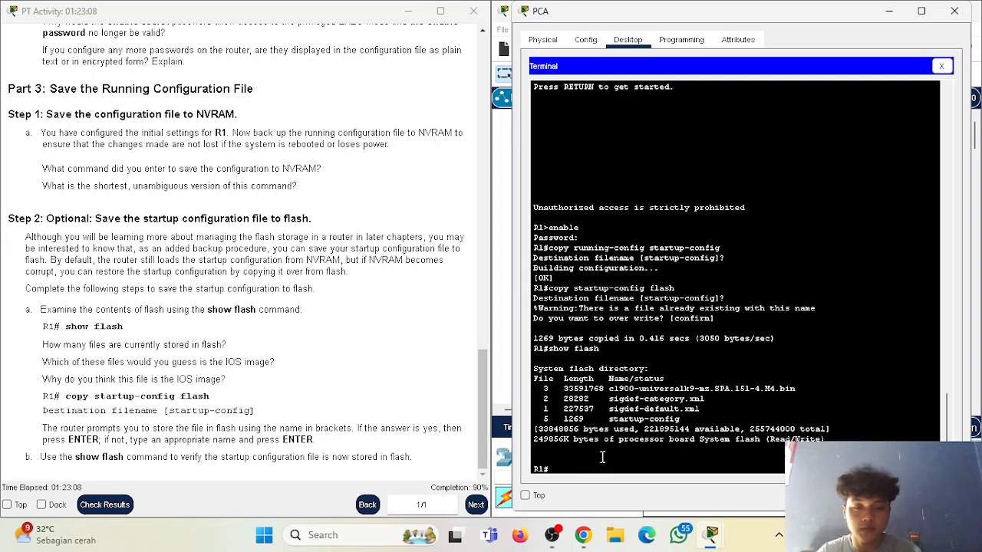
key(Return)
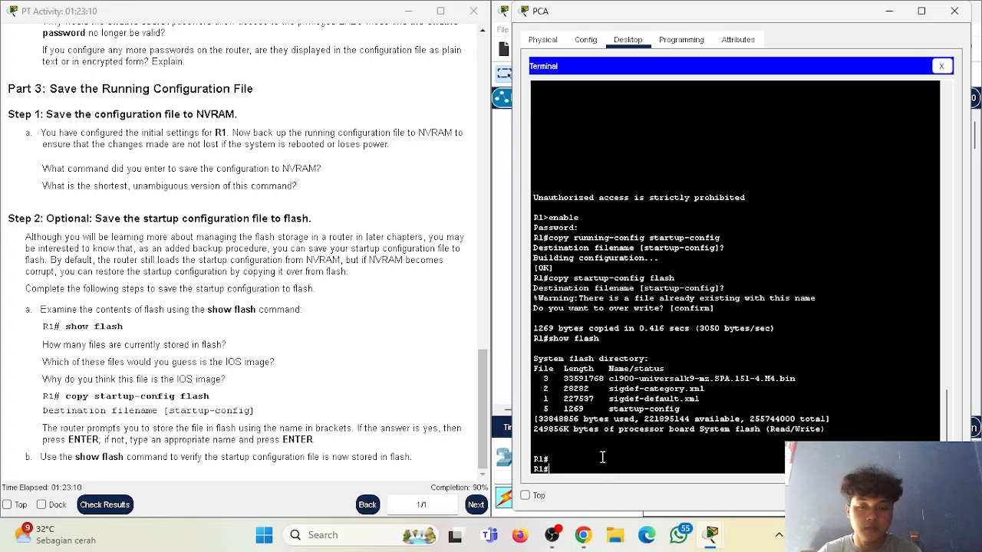
Check the activity results, uncover the overall feedback behind the PCA window, and close the results to return to the activity
click(107, 504)
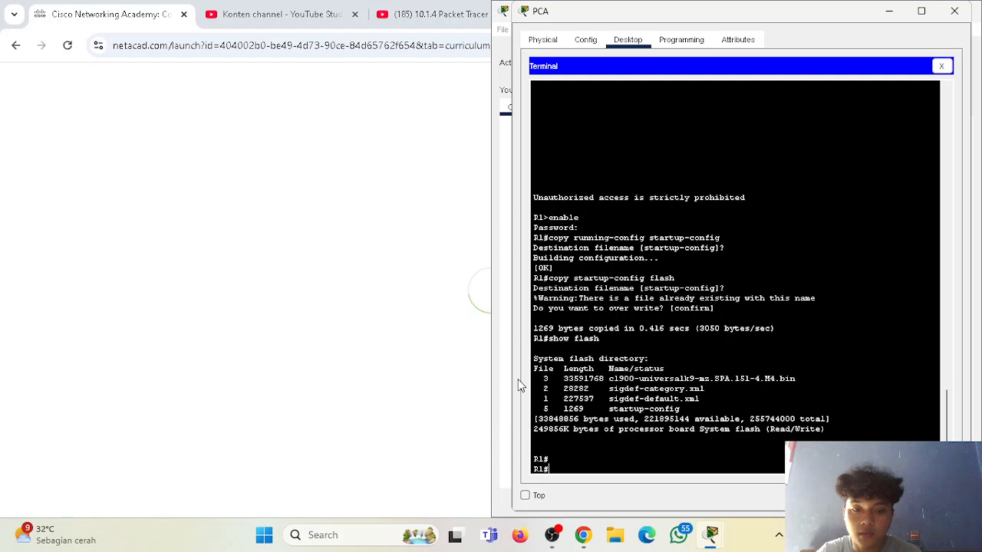
click(586, 536)
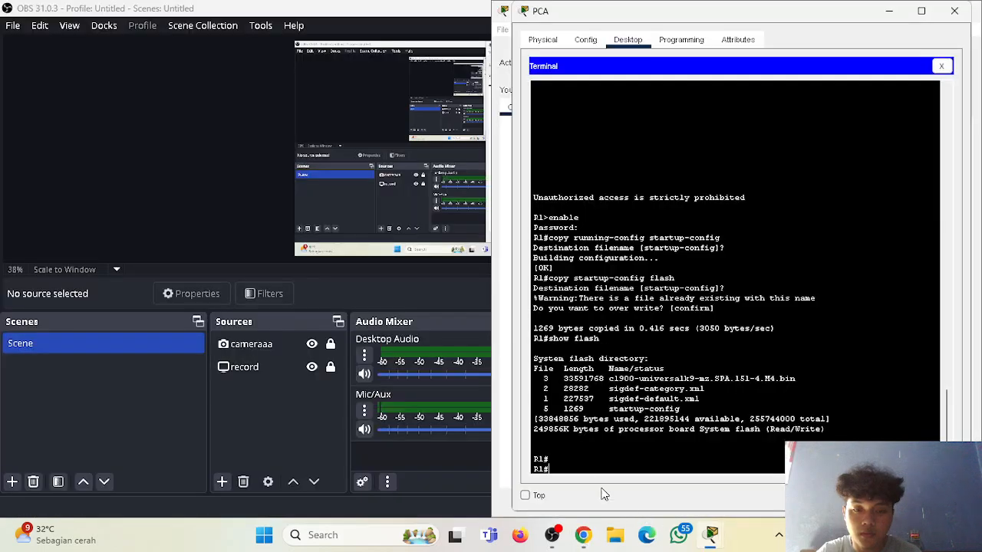
click(583, 534)
mouse_move(702, 540)
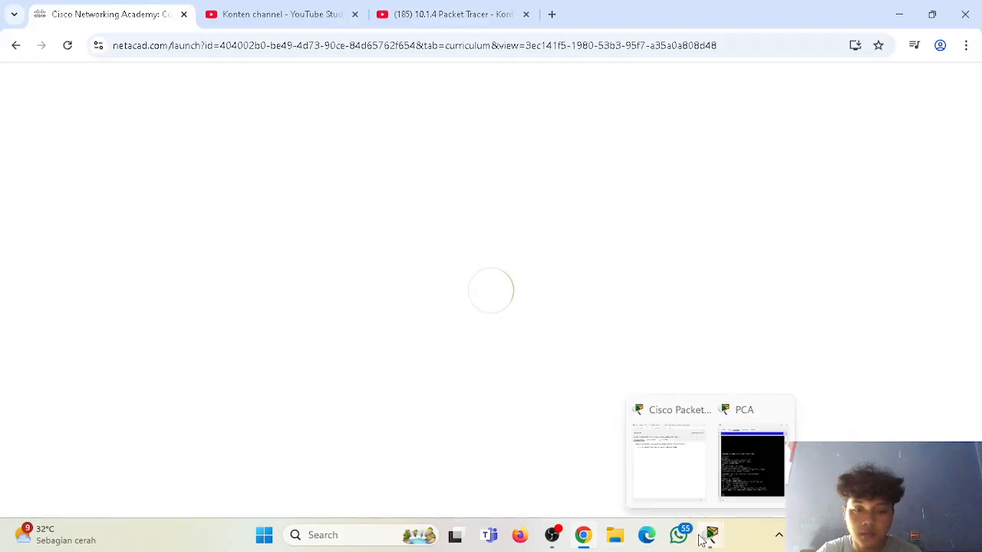
click(636, 464)
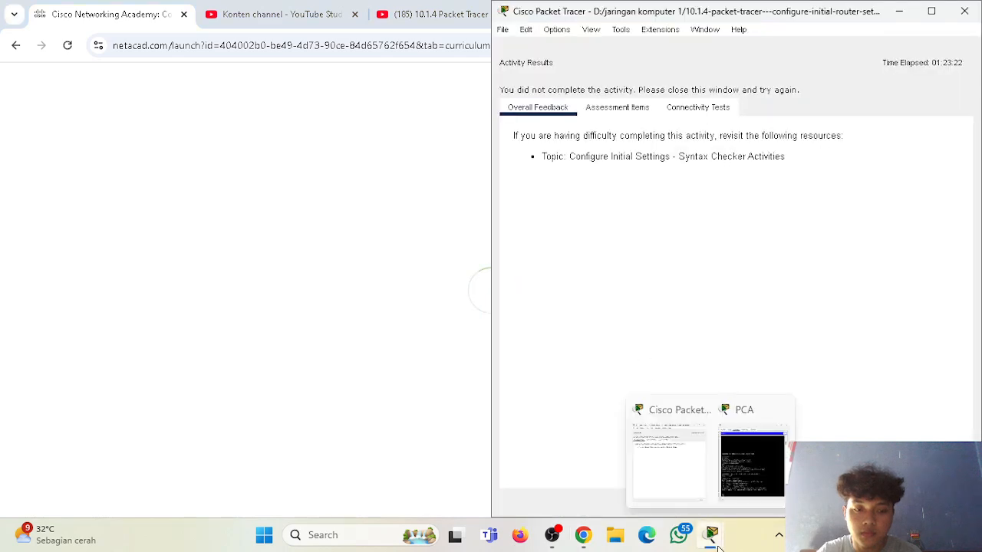
click(751, 476)
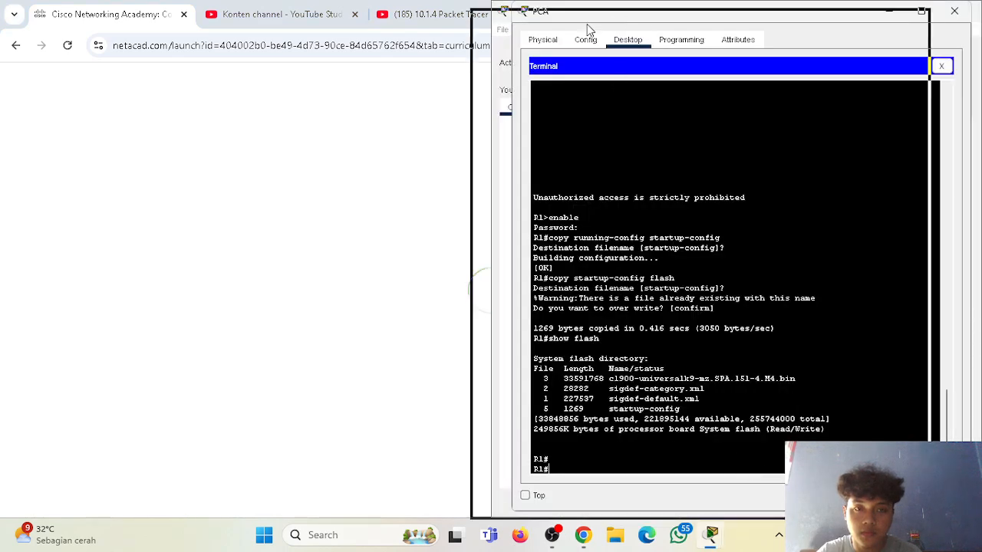
drag(614, 19, 317, 35)
drag(482, 30, 383, 27)
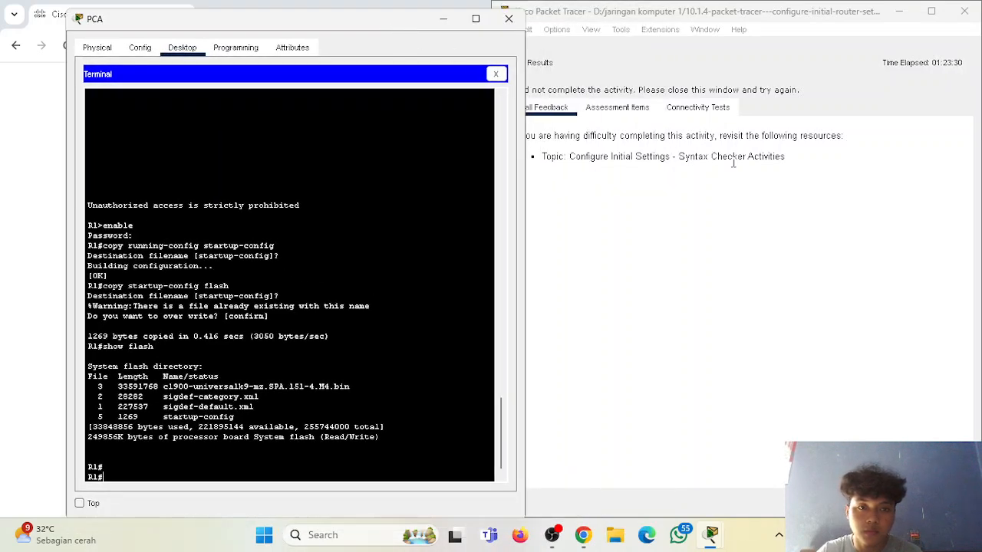
click(943, 502)
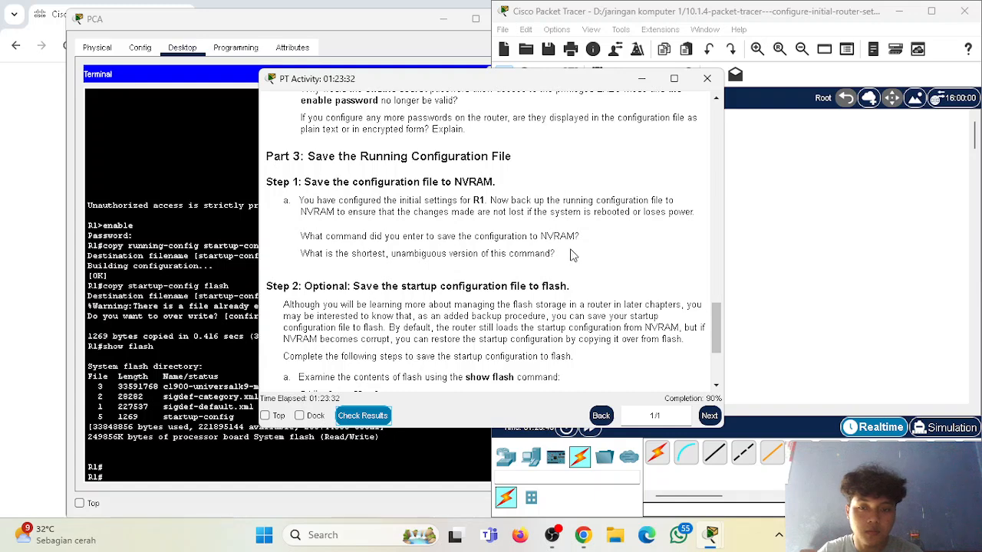
Arrange the activity instructions and the PCA terminal window side by side
click(444, 37)
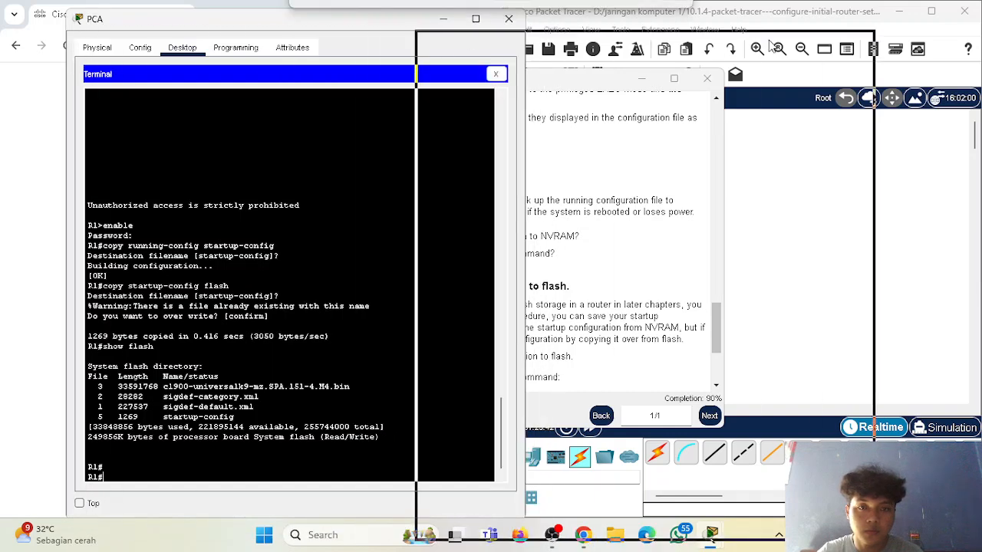
drag(713, 43, 824, 44)
drag(400, 76, 318, 34)
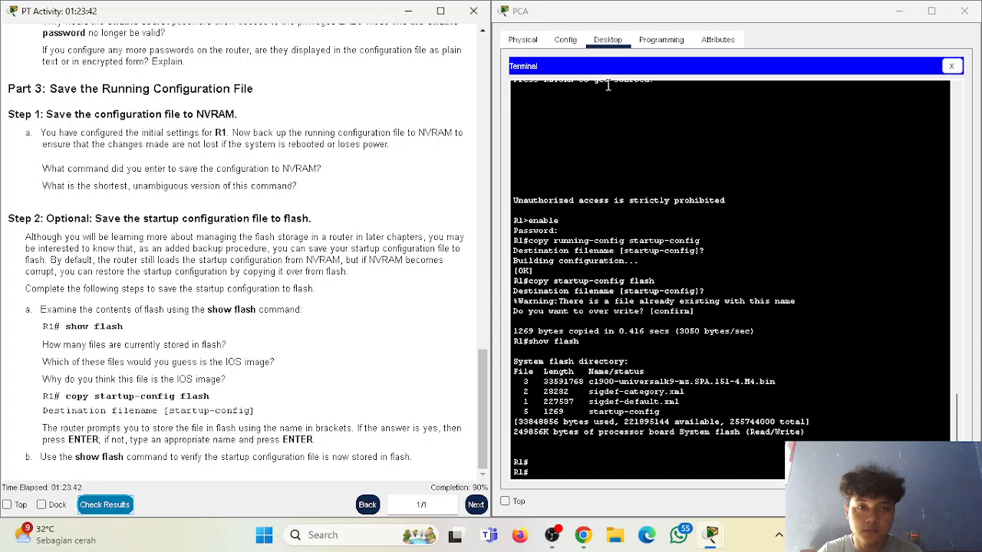
click(723, 57)
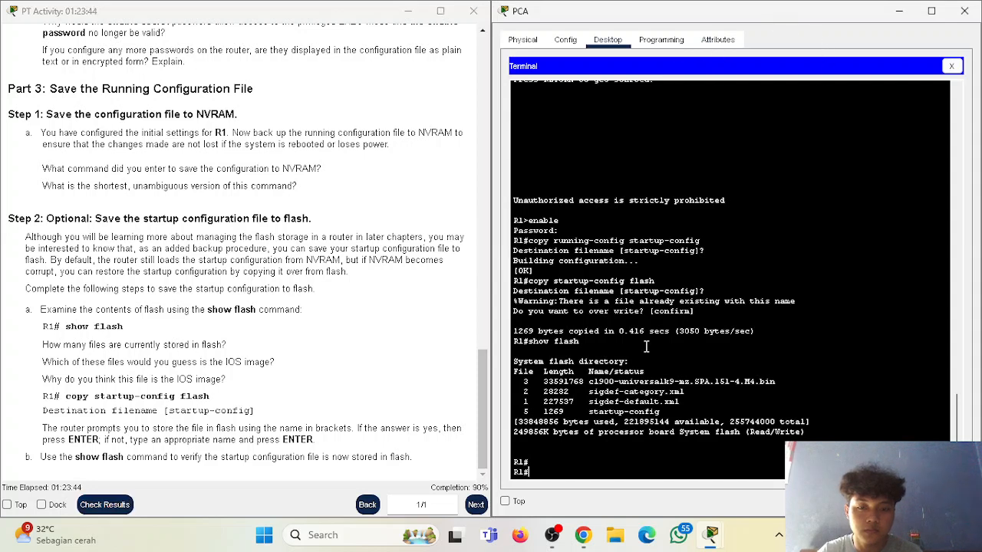
Close PCA's terminal and device window, and reopen PCA from the topology to show its desktop applications
click(951, 66)
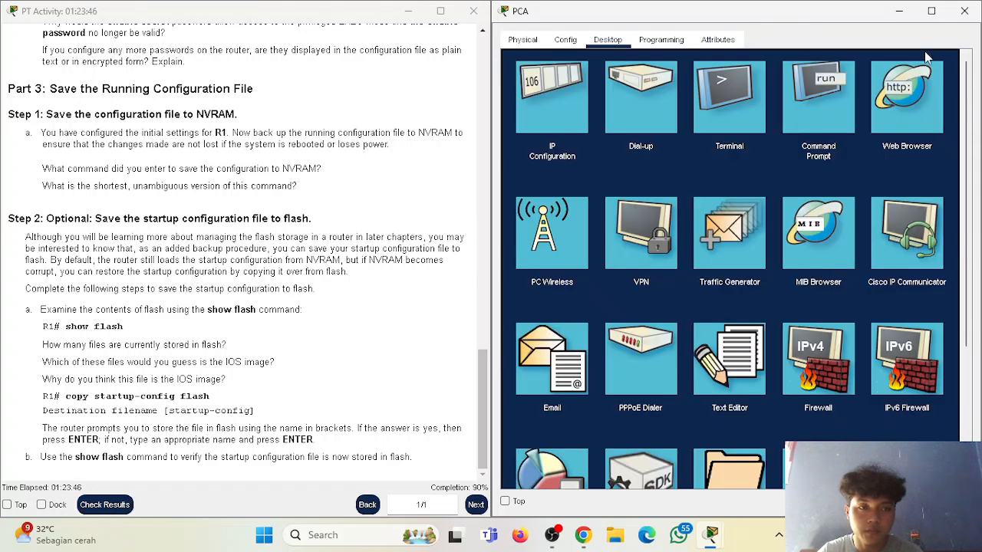
click(964, 11)
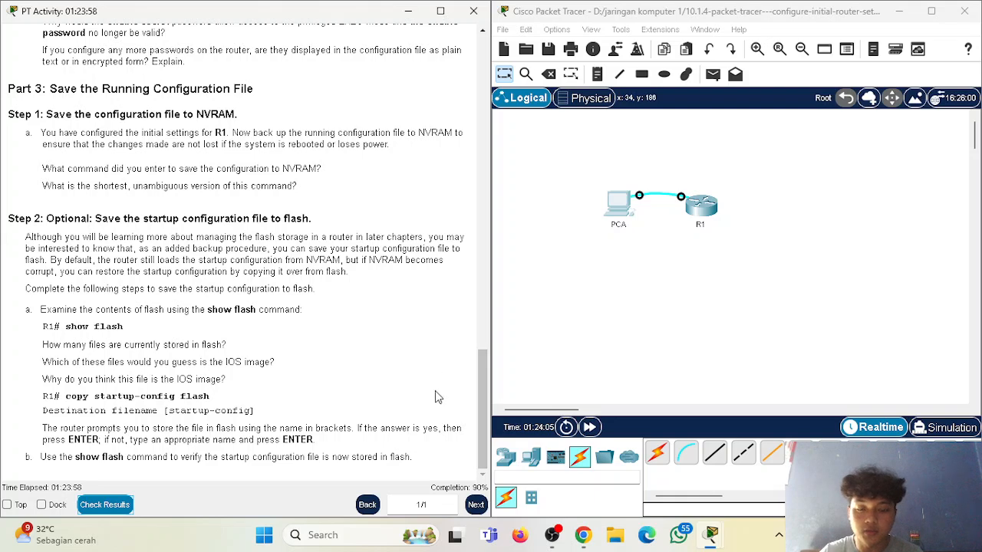
click(618, 205)
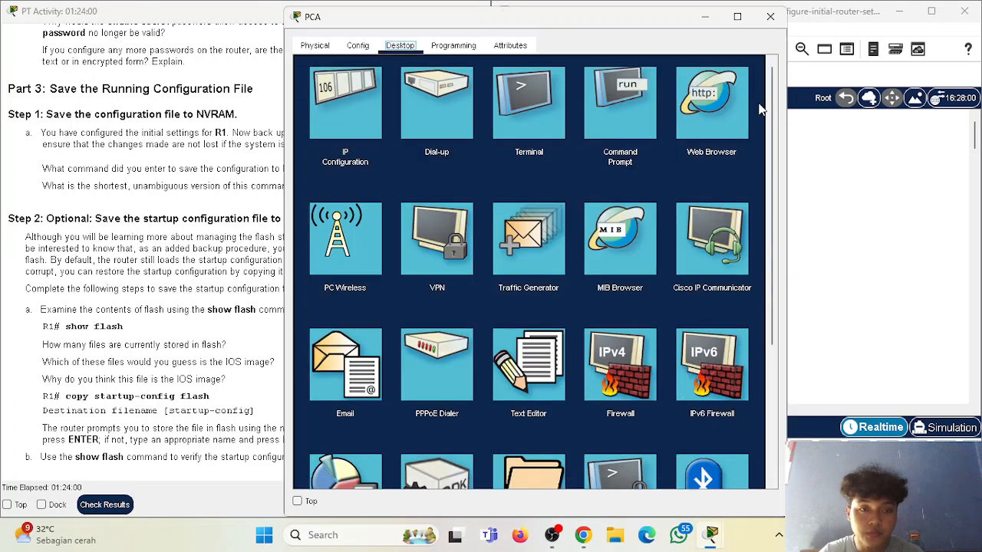
Start a terminal session on PCA with the default port settings, place it beside the instructions, and enter R1's global configuration mode
click(541, 112)
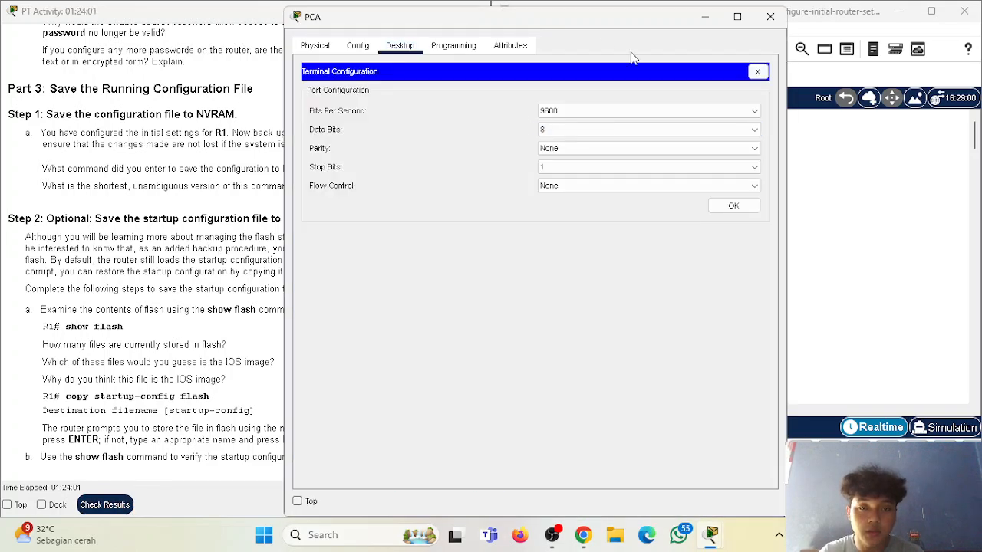
click(732, 207)
drag(646, 17, 827, 15)
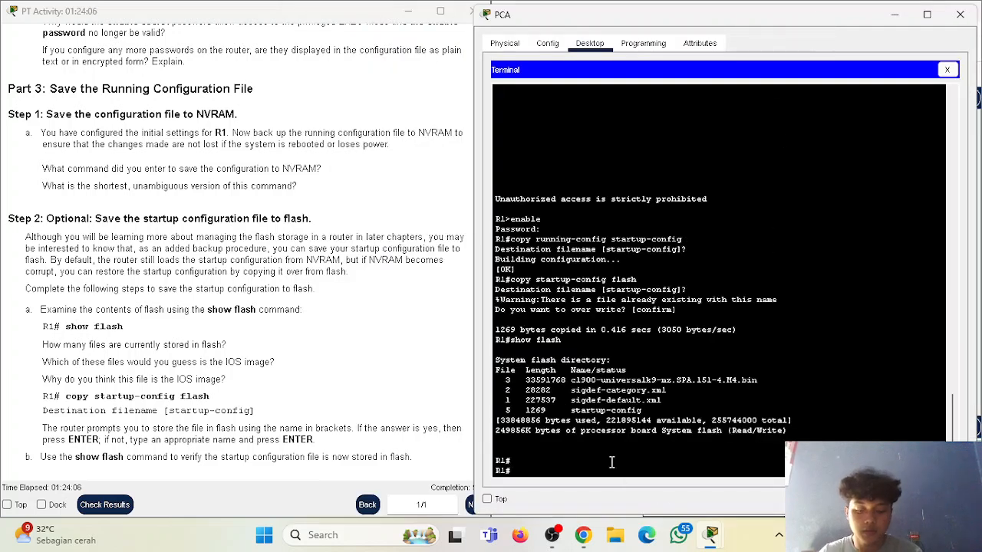
text(configure ter)
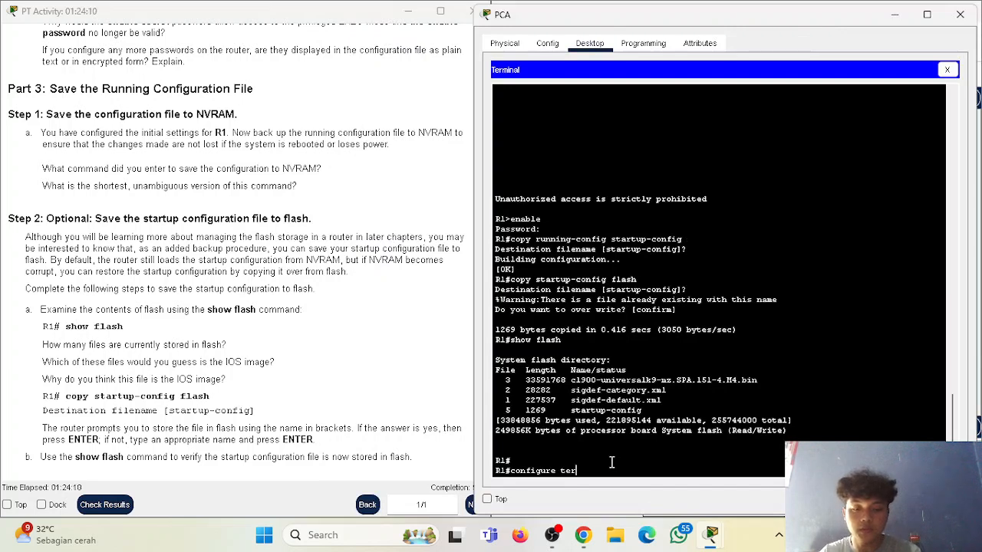
text(minal)
key(Return)
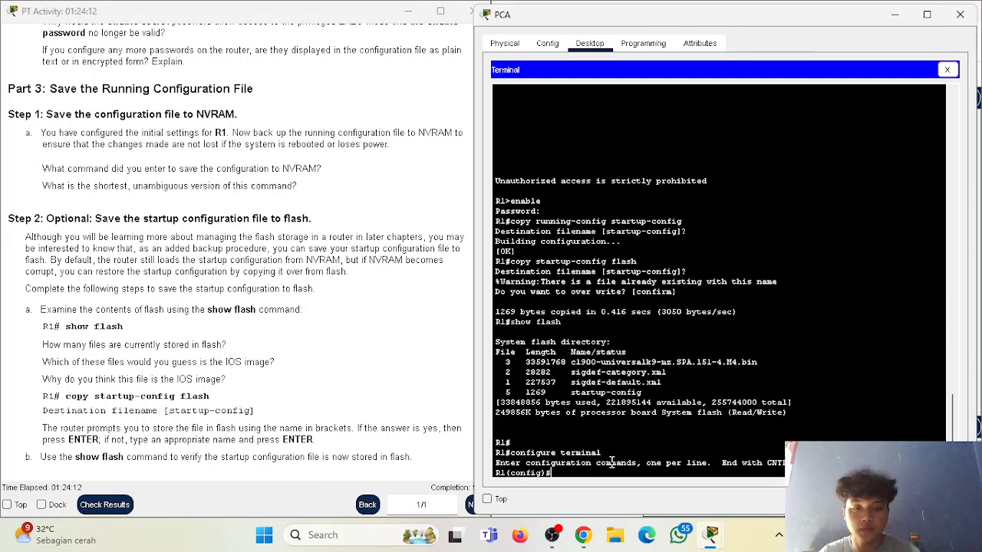
Narrow the PCA window to uncover the activity's completion status, and enable login on R1's console line 0
drag(473, 239, 532, 231)
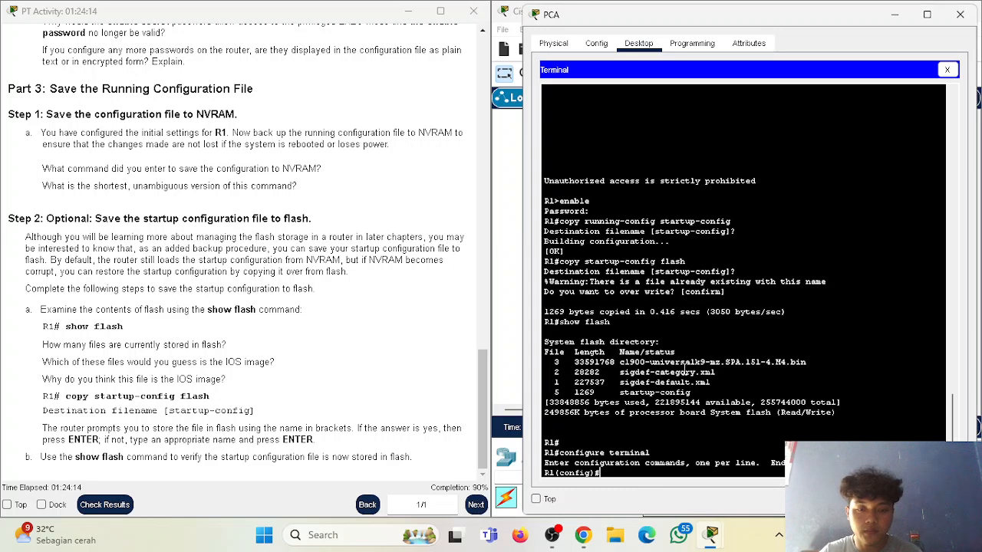
text(line console 0)
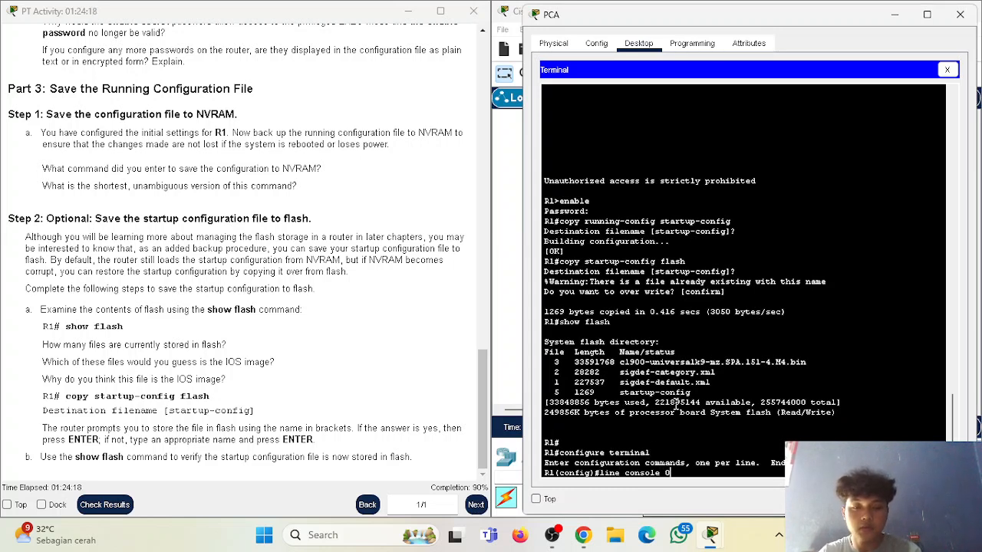
key(Return)
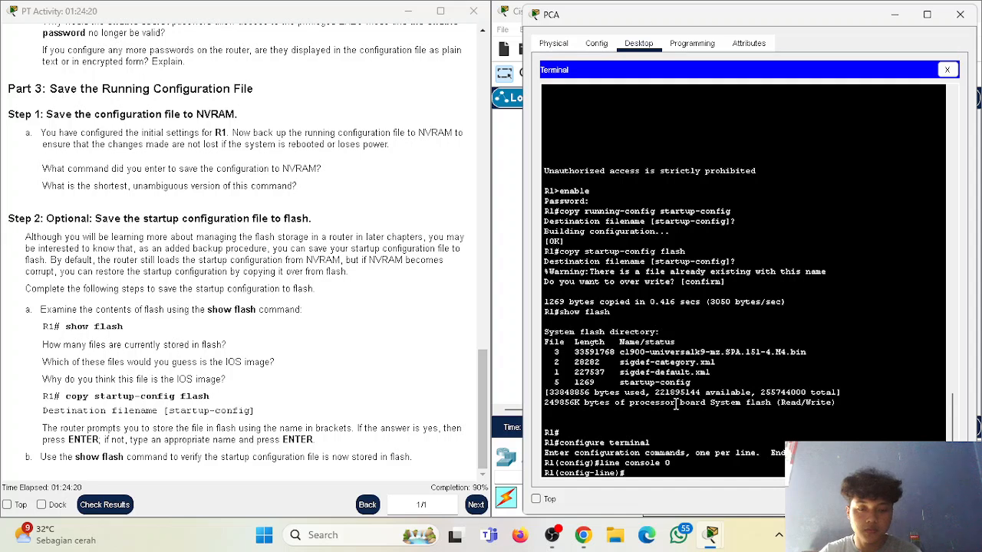
text(login)
key(Return)
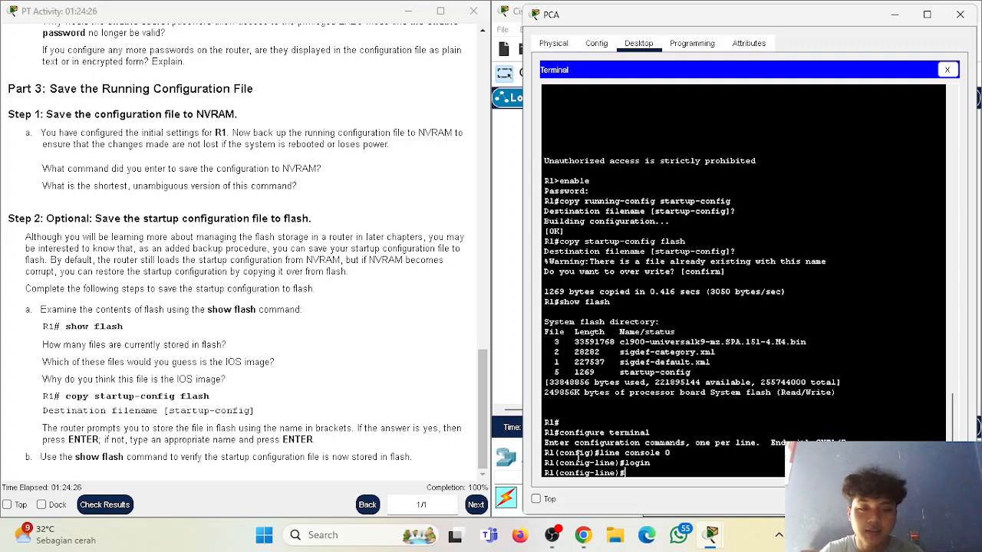
drag(543, 463, 685, 462)
click(651, 473)
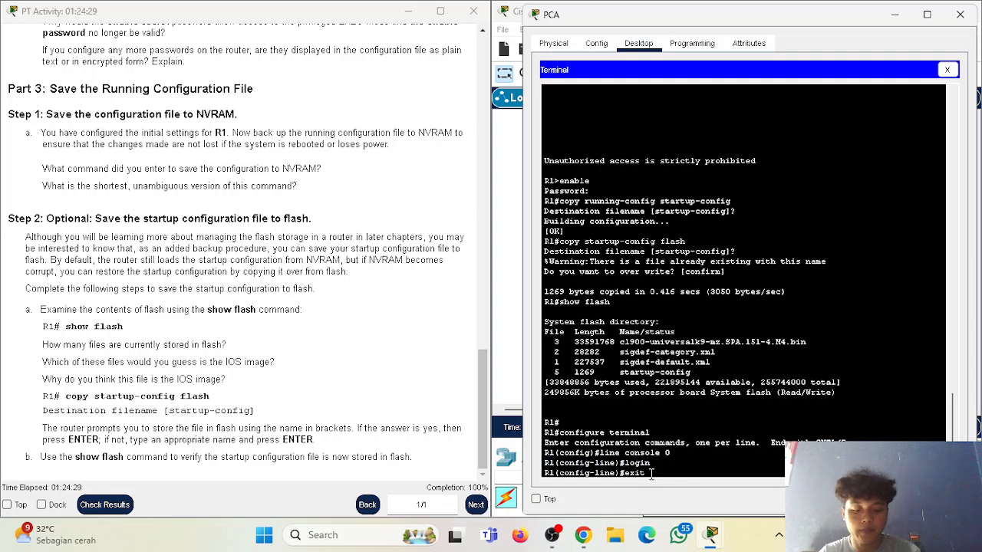
Exit R1's line and global configuration modes, and close PCA's terminal and device window
text(exit)
key(Return)
text(exi)
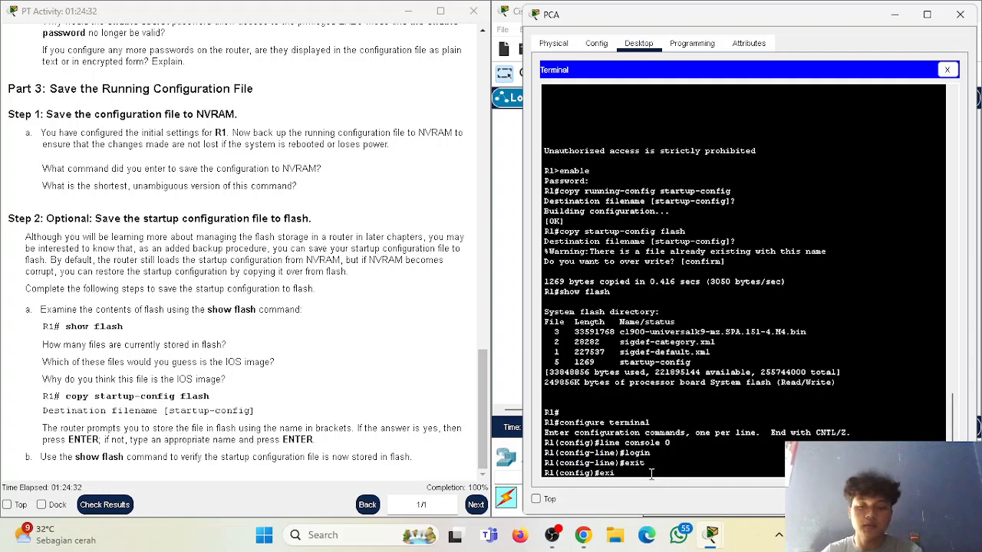
text(t)
key(Return)
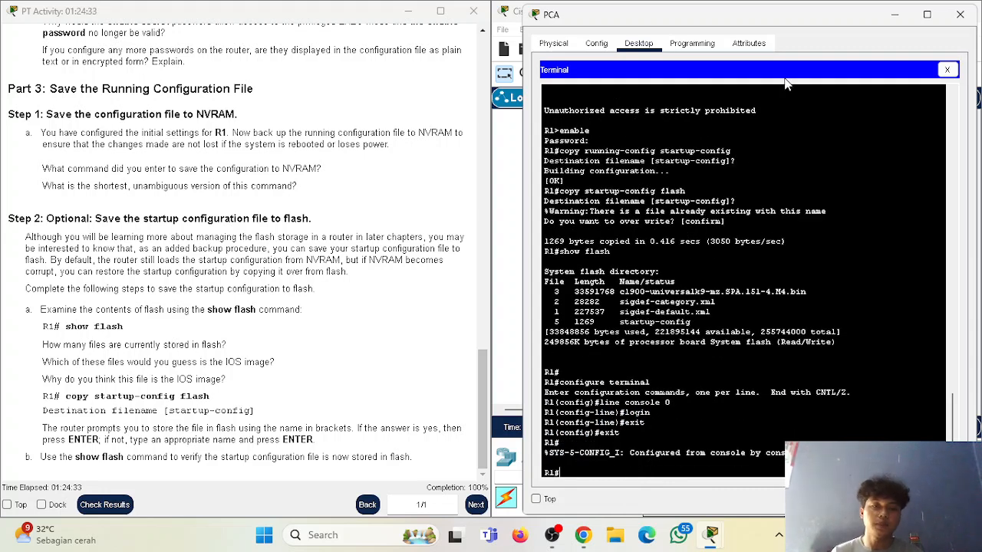
click(946, 70)
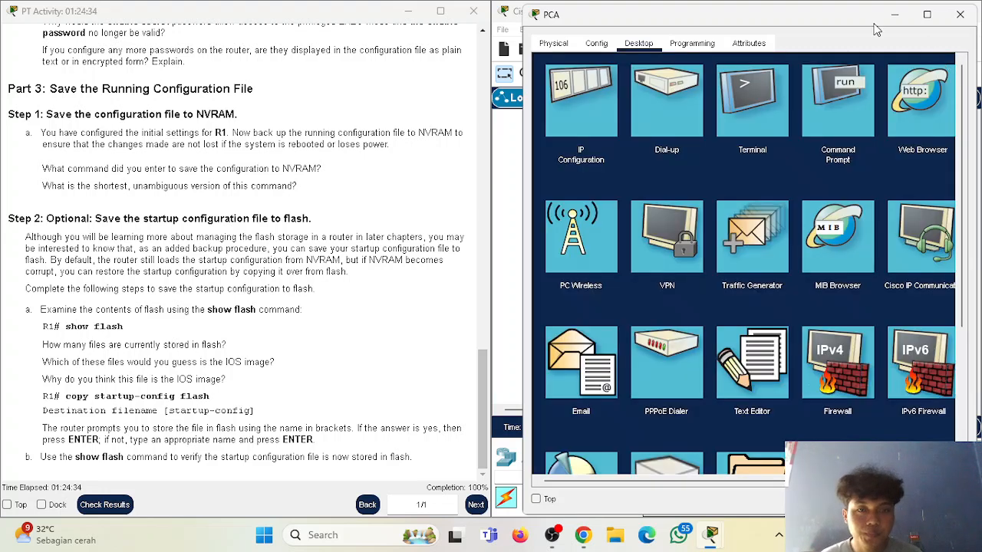
click(959, 14)
Review the activity instructions back to the opening objectives and bring the topology workspace into focus
scroll(326, 307, up, 3)
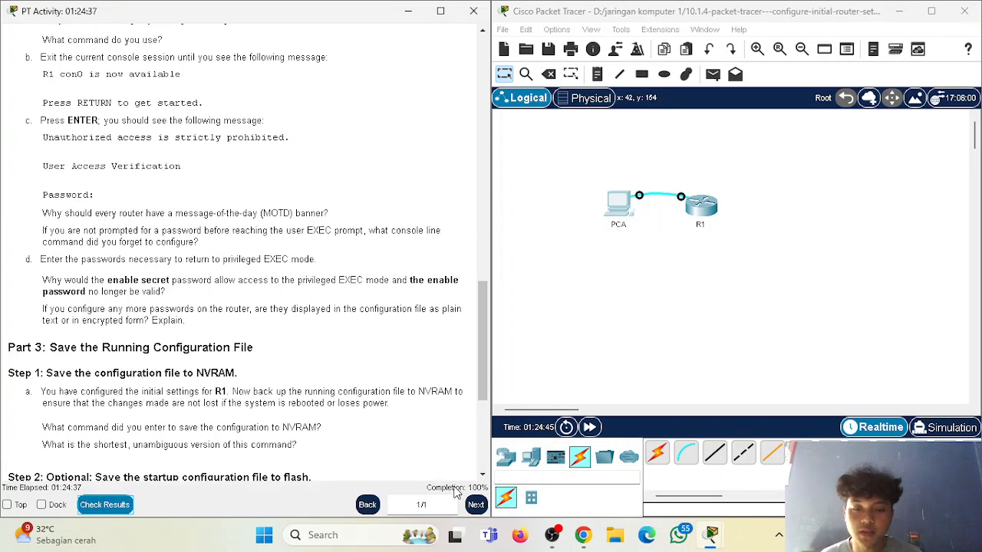
scroll(483, 321, up, 1)
drag(482, 322, 482, 77)
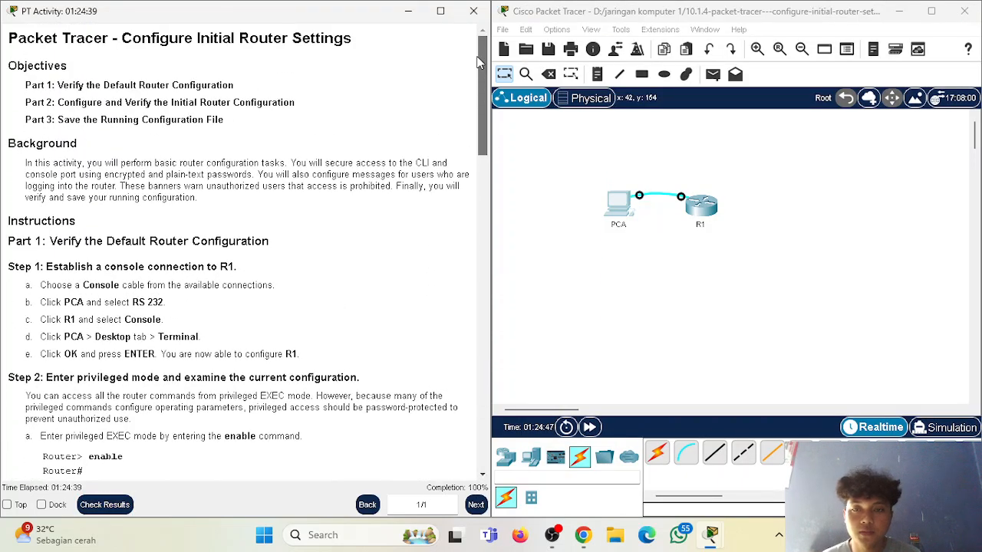
click(616, 280)
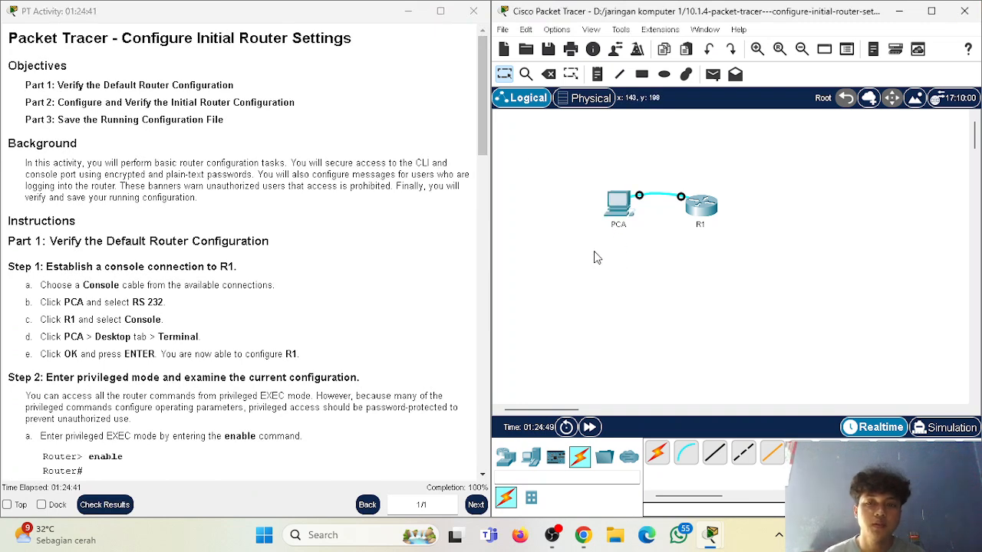